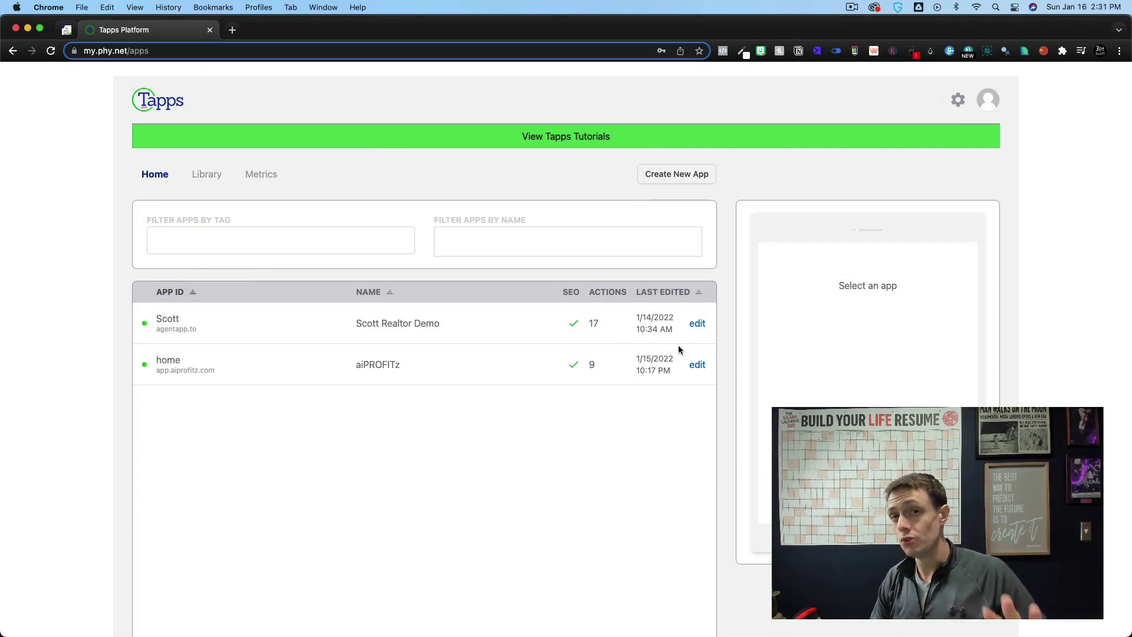
Open the realtor demo app from the app list and look over its live page on agentapp.to
left_click(698, 325)
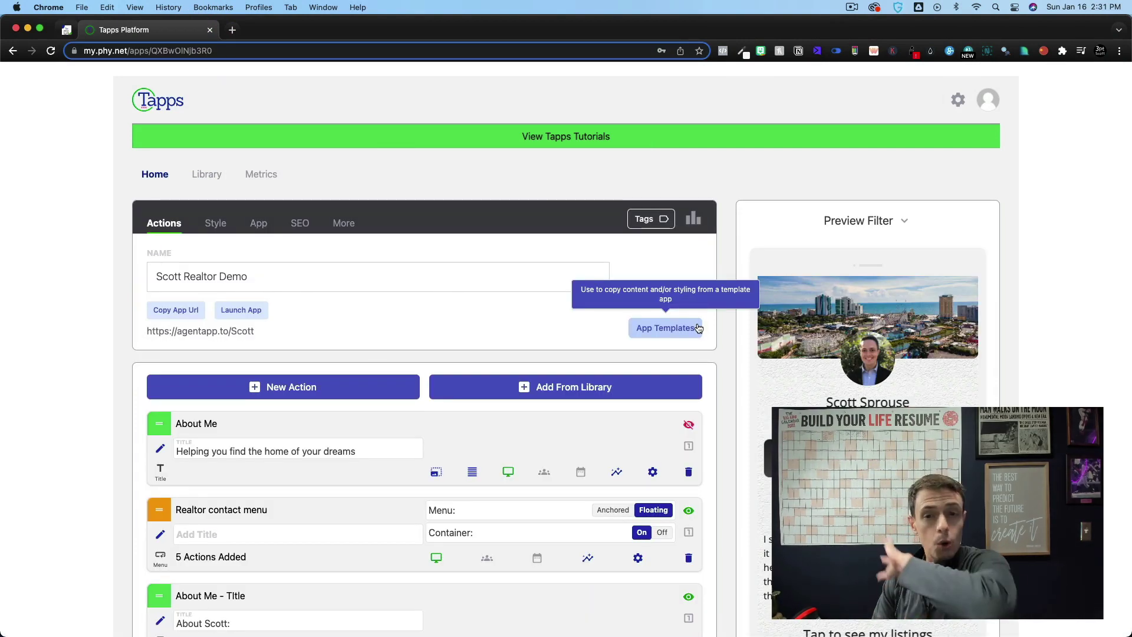
left_click(195, 330)
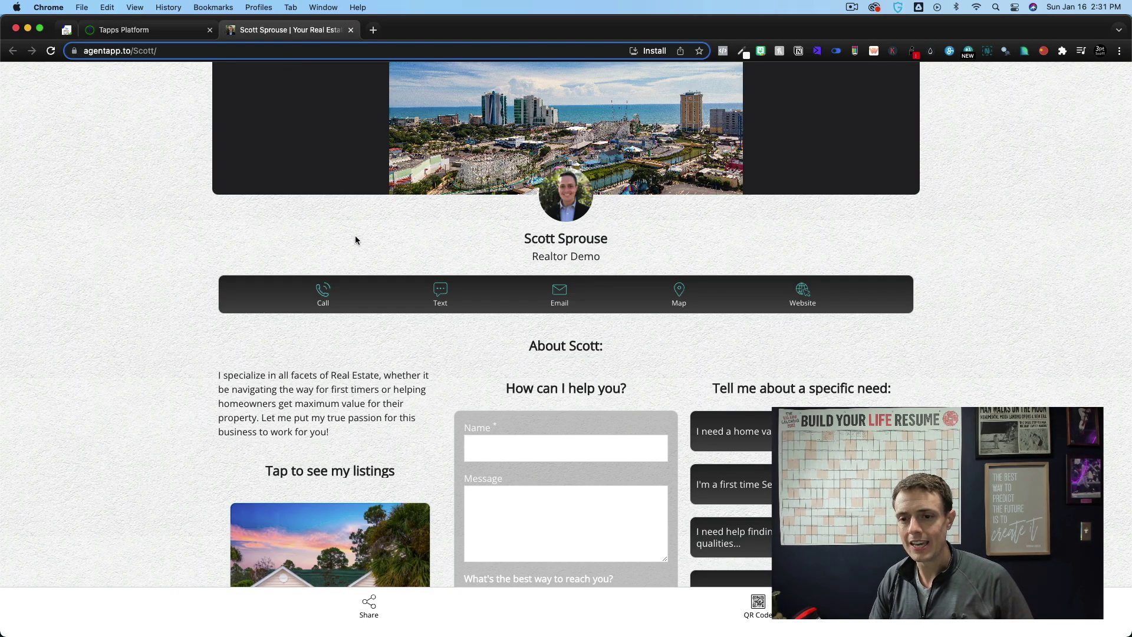
scroll(355, 239, "down", 4)
scroll(355, 240, "up", 4)
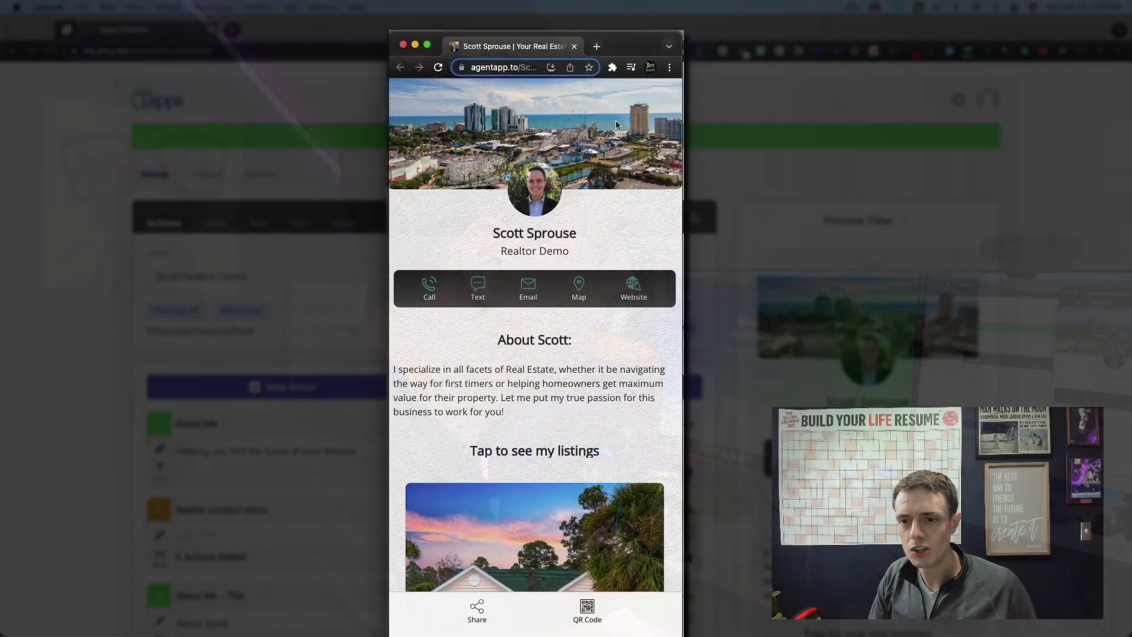
scroll(616, 120, "down", 3)
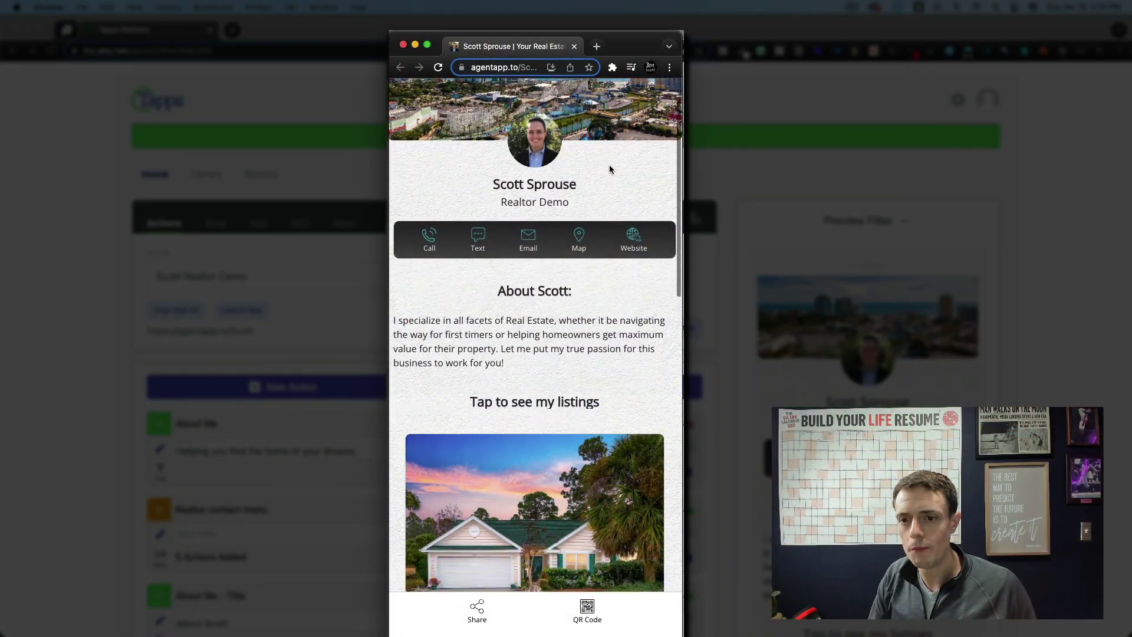
scroll(610, 165, "up", 3)
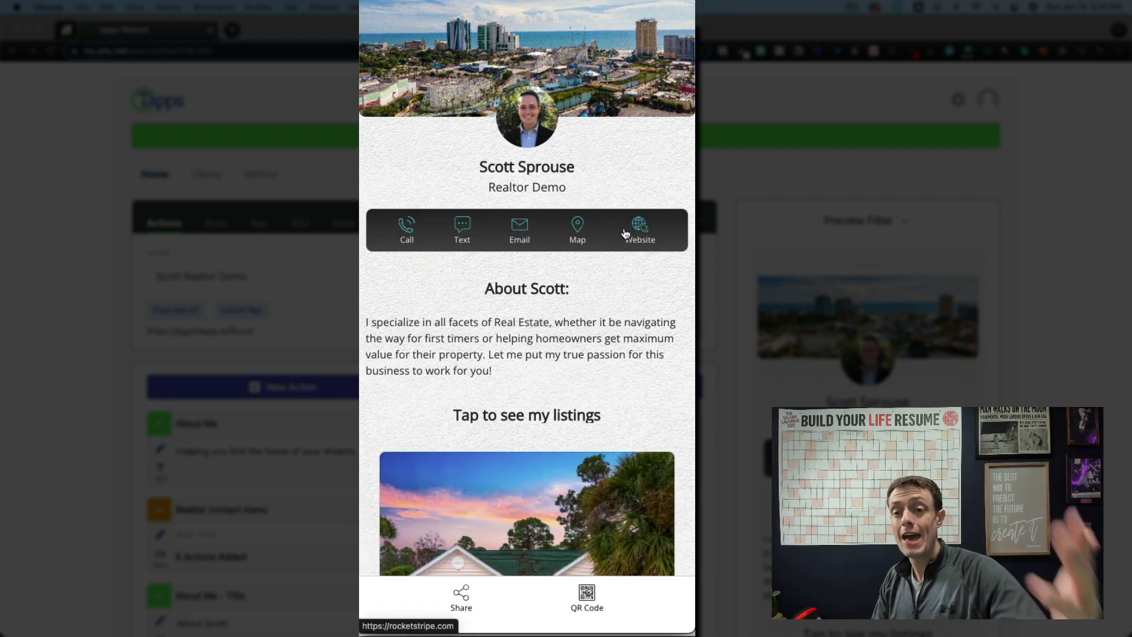
Review the realtor page's bio, second listing photo, contact form and list of specific needs
scroll(619, 255, "down", 1)
triple_click(614, 255)
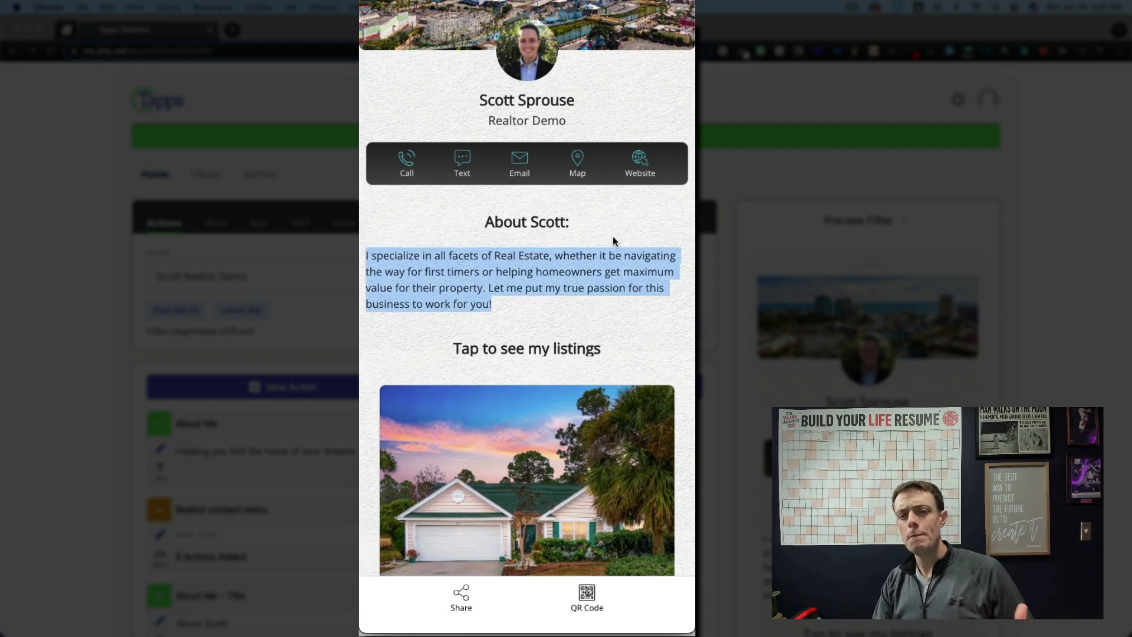
scroll(613, 241, "down", 3)
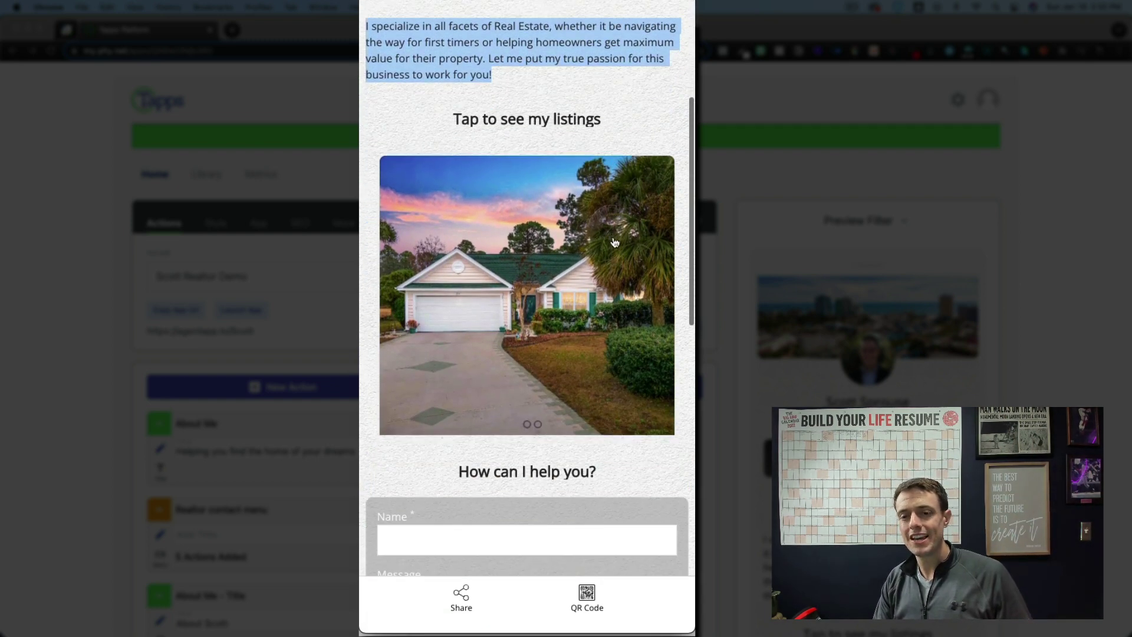
left_click(538, 429)
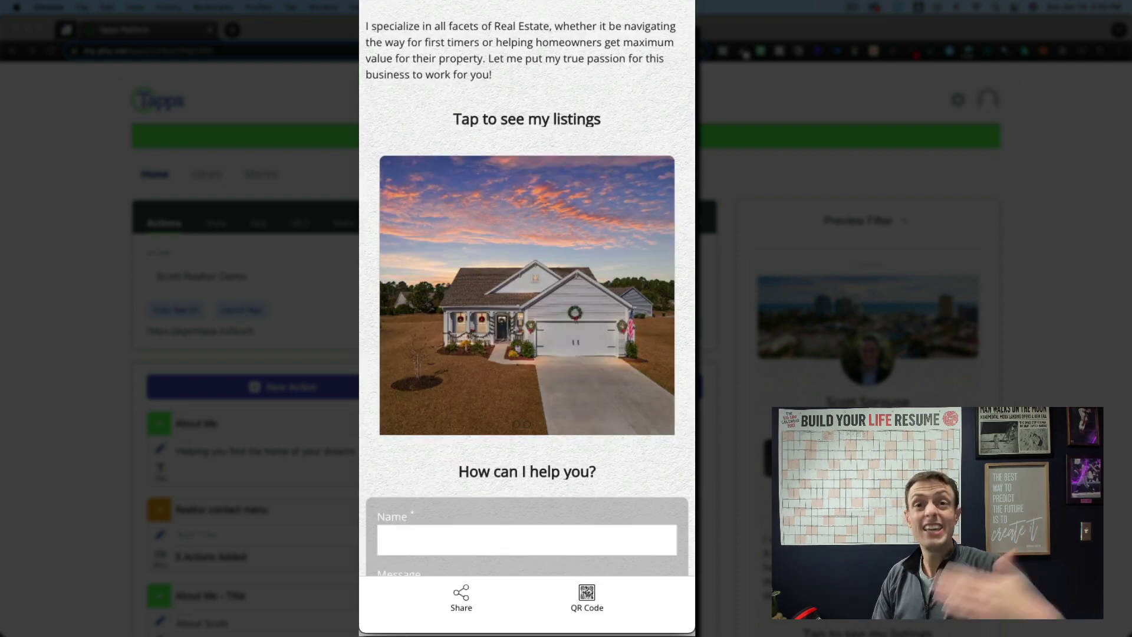
scroll(561, 147, "down", 6)
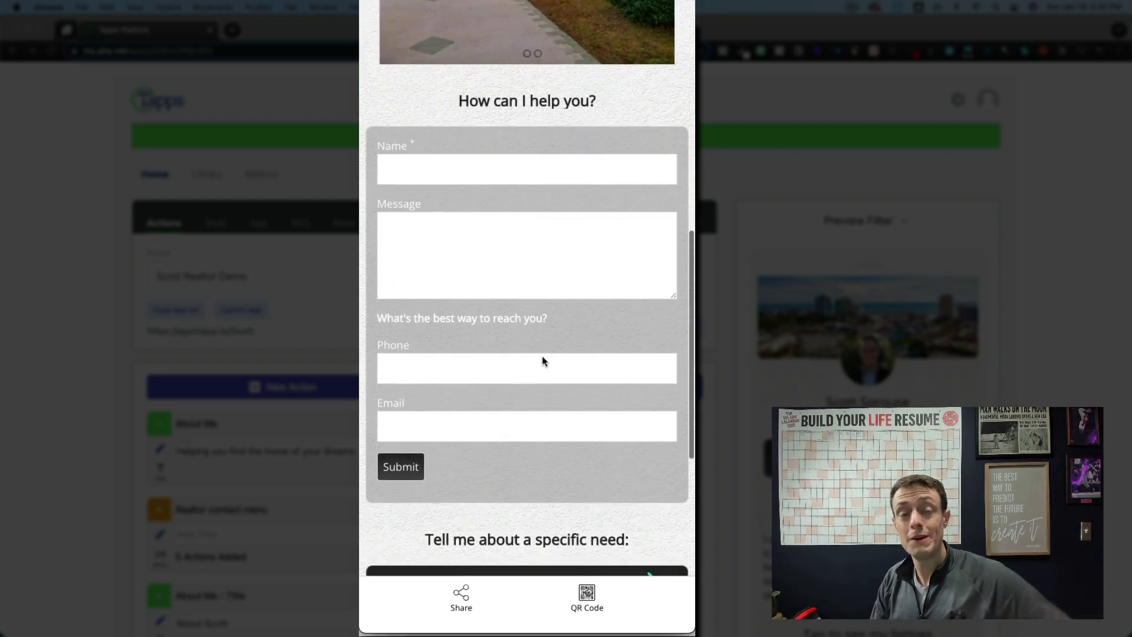
scroll(543, 359, "down", 6)
scroll(580, 404, "down", 2)
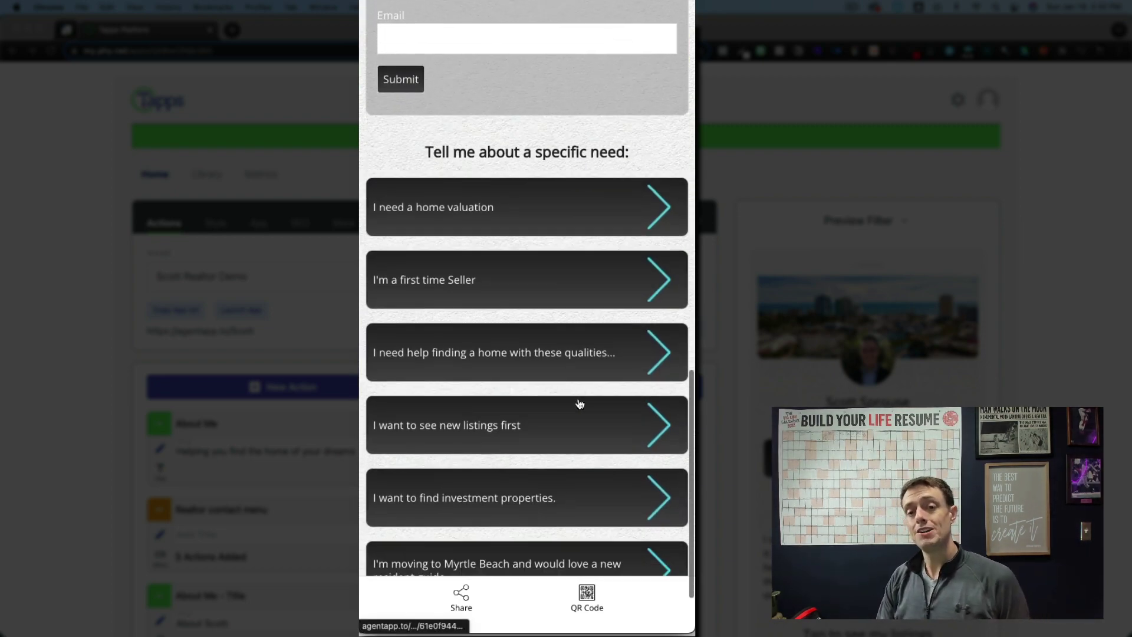
View the home valuation form and the first-time seller form, returning to the realtor page after each
left_click(517, 171)
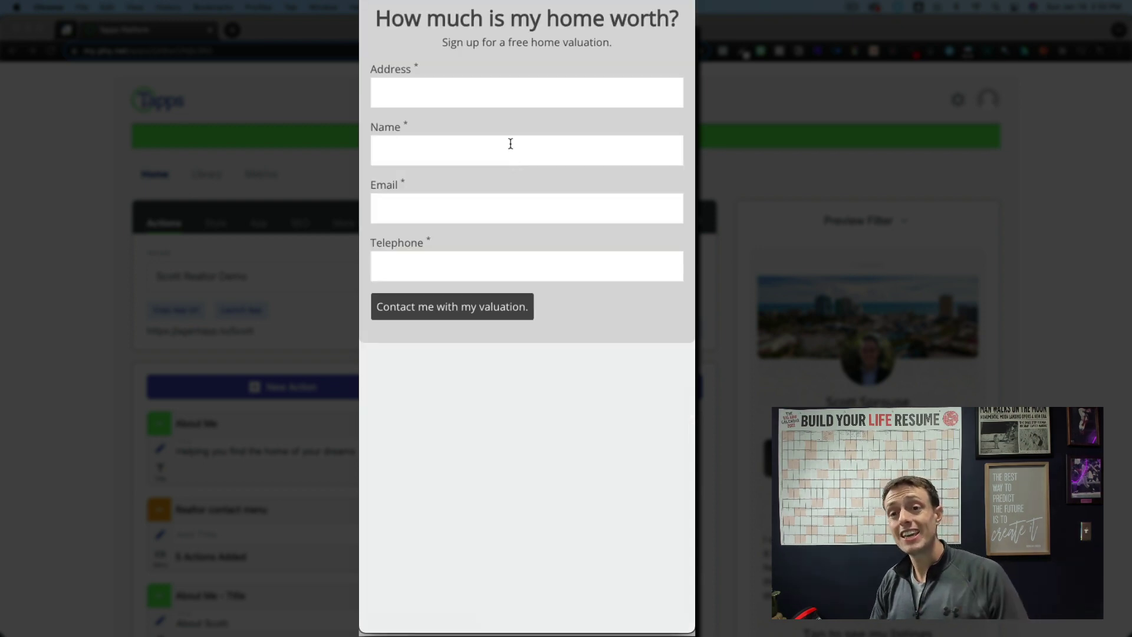
key("Escape")
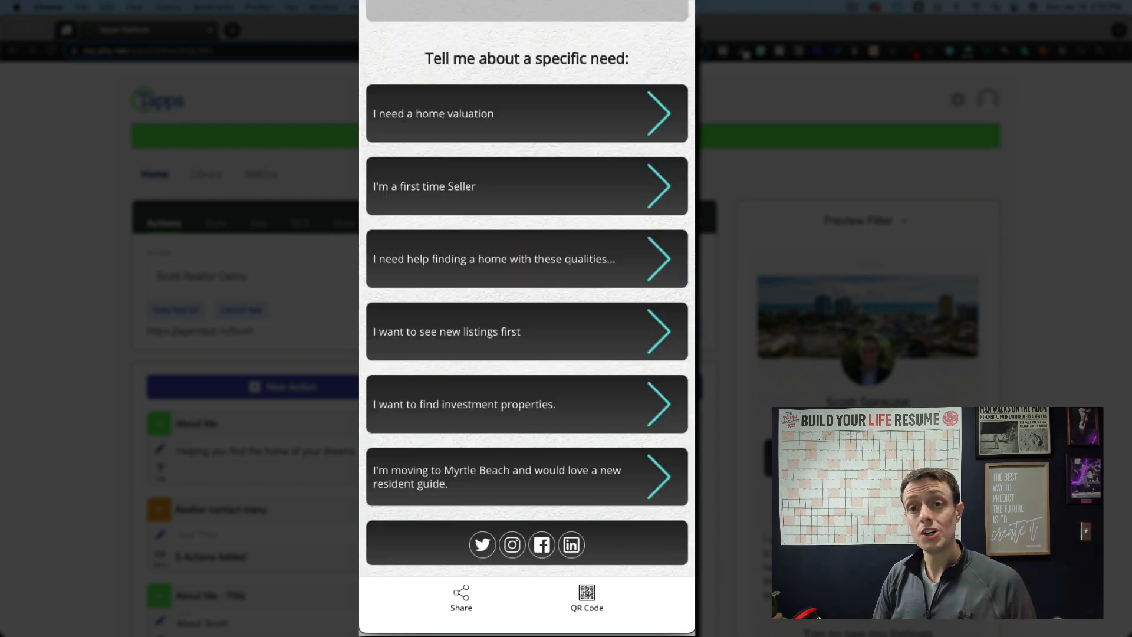
scroll(523, 217, "down", 1)
left_click(501, 180)
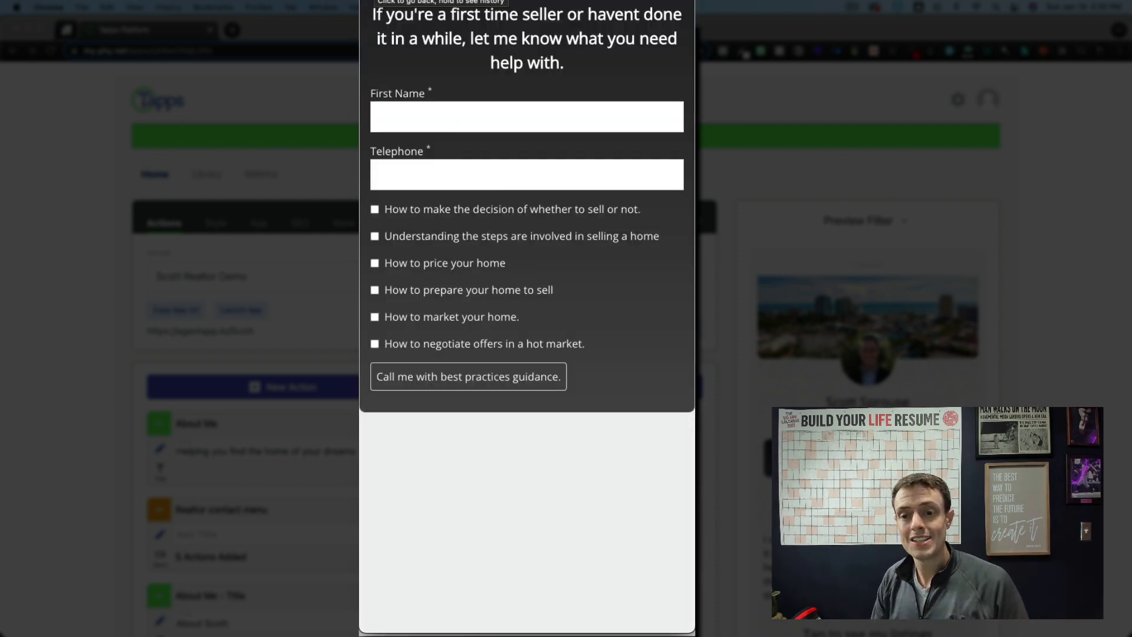
key("Escape")
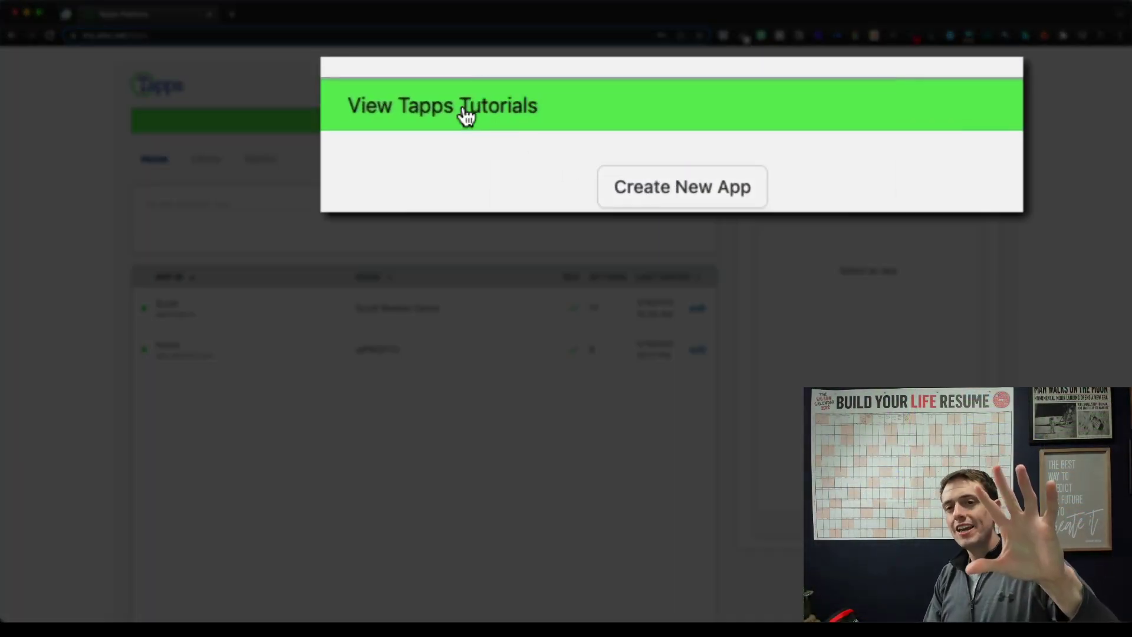
Open the Tapps tutorials and browse the getting-started guide
left_click(466, 116)
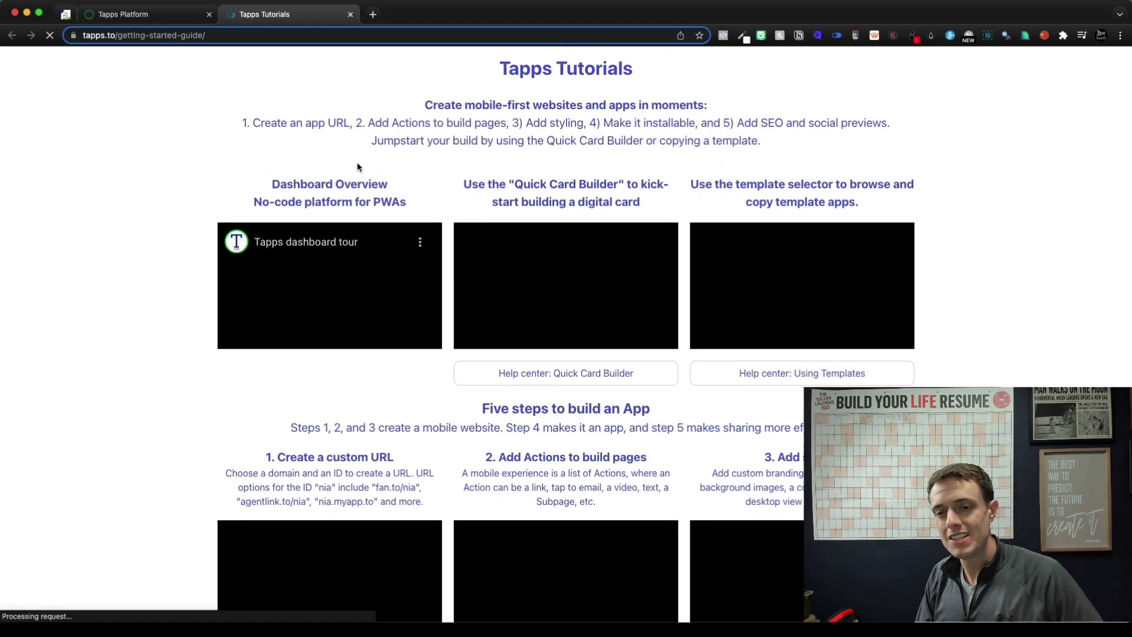
scroll(358, 167, "down", 15)
scroll(358, 167, "up", 8)
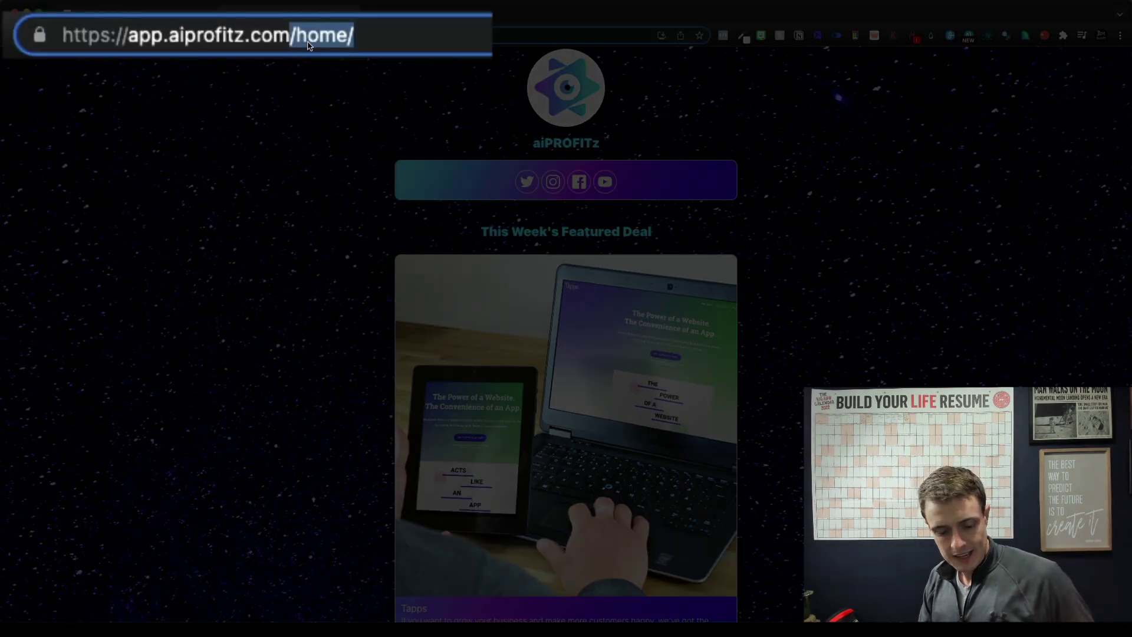
Load app.aiprofitz.com/home/ and look over the aiPROFITz app's featured deal and other content
key("Return")
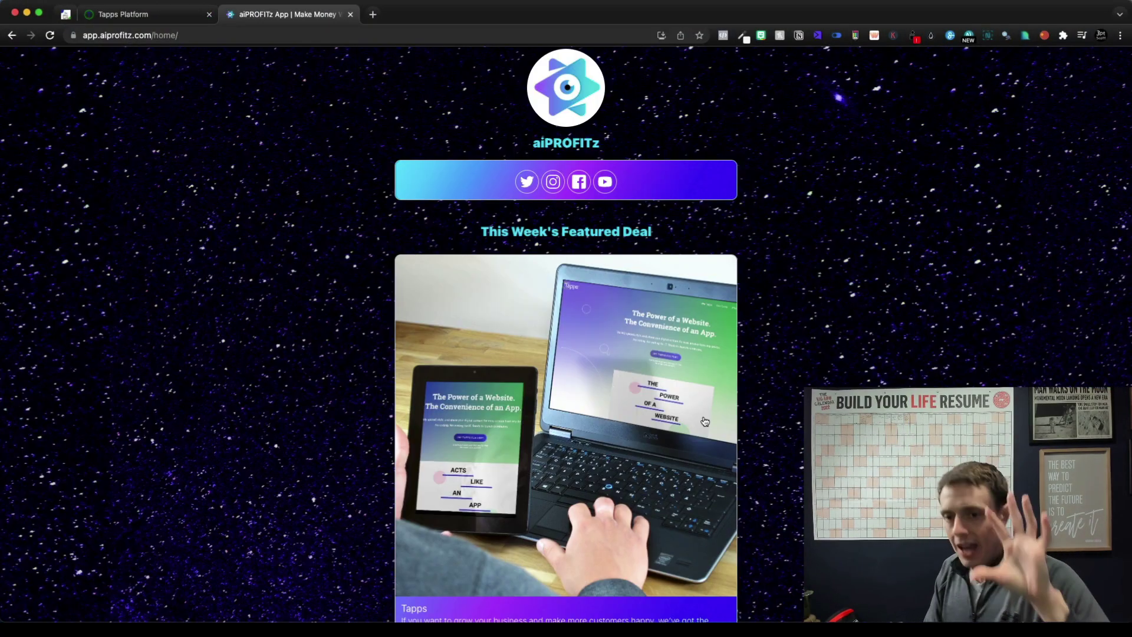
scroll(713, 380, "down", 10)
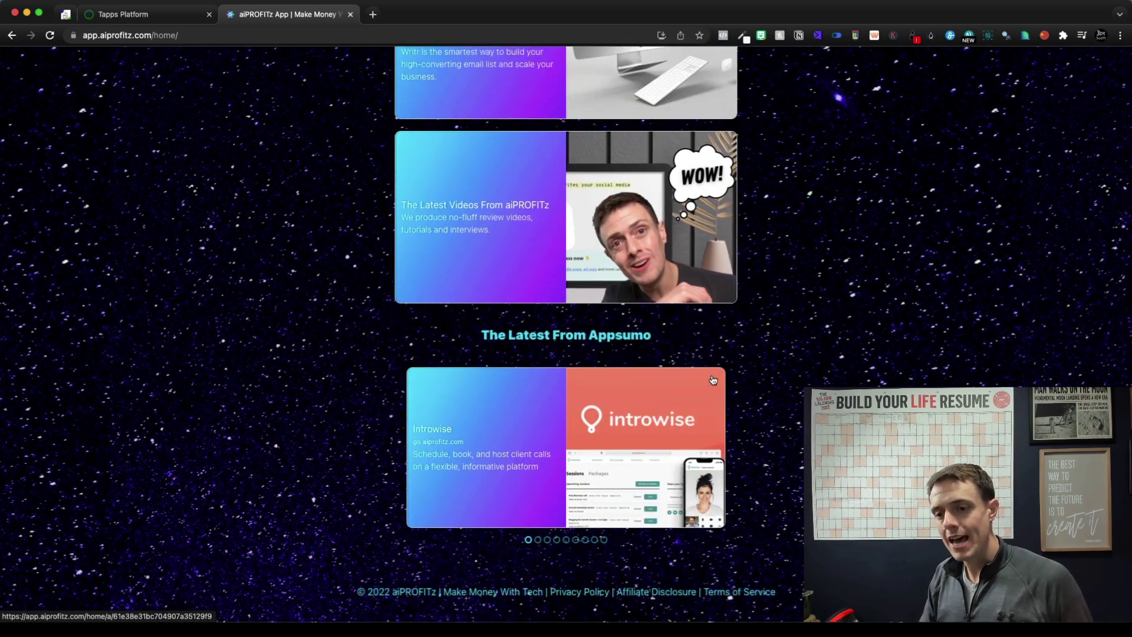
scroll(713, 380, "up", 10)
scroll(649, 330, "down", 3)
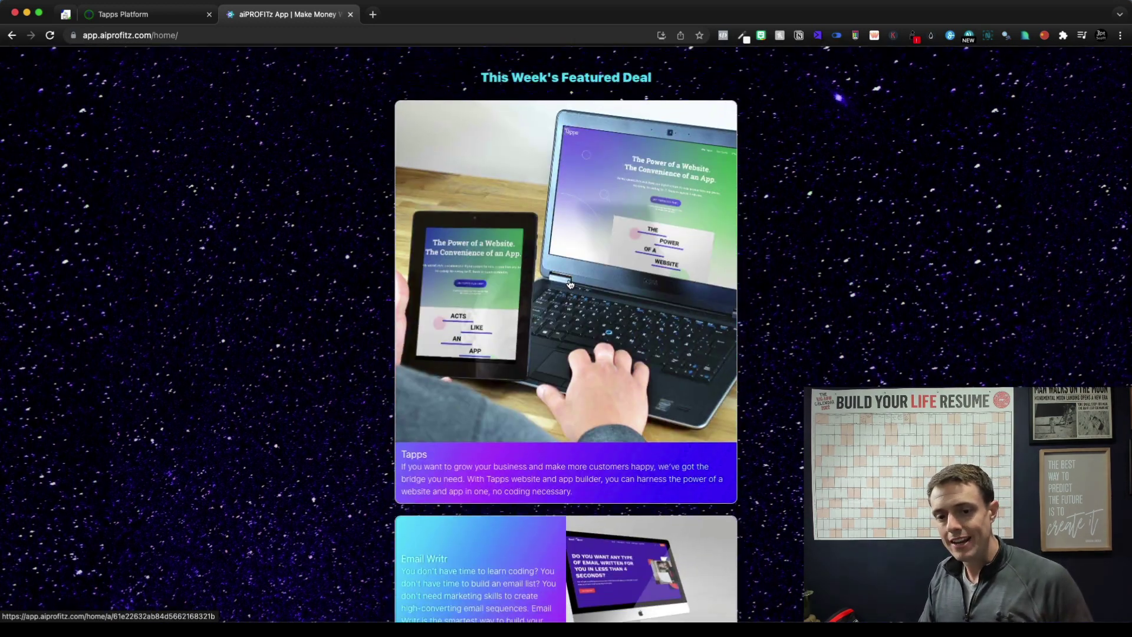
Open the featured Tapps deal and read through its full review
left_click(571, 285)
scroll(570, 284, "down", 2)
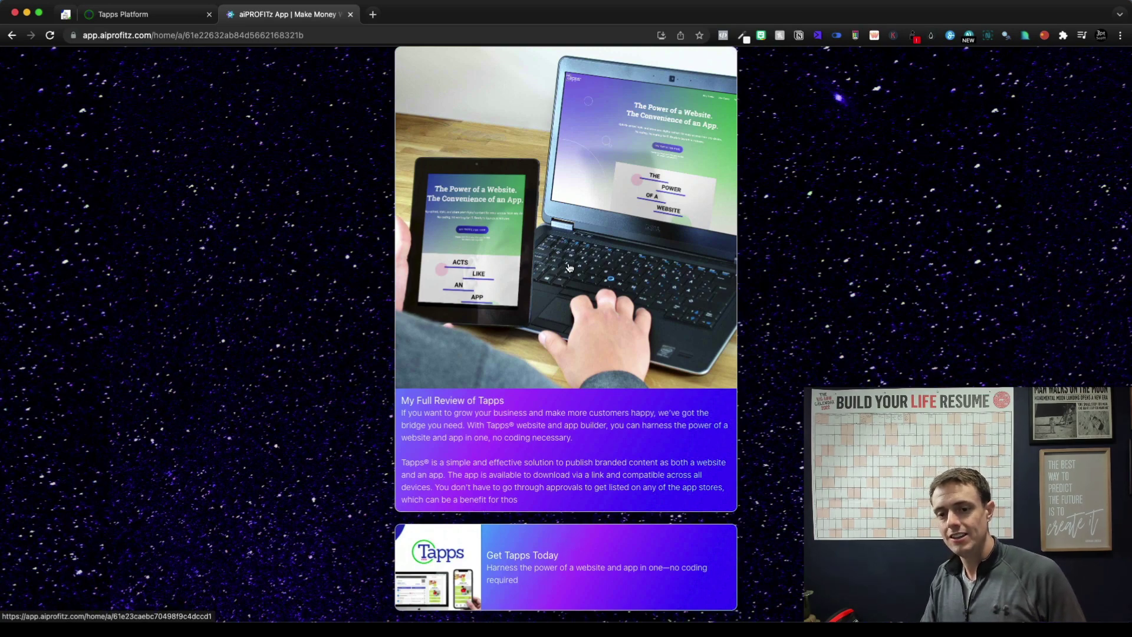
left_click(569, 268)
scroll(568, 263, "down", 20)
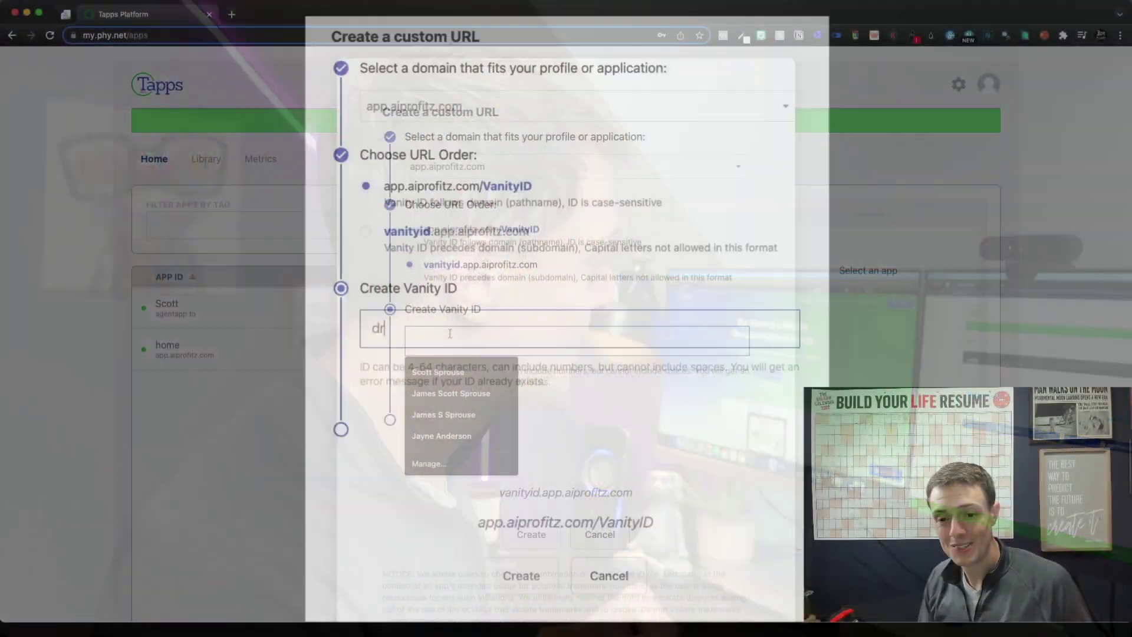
Create an app at app.aiprofitz.com/demo with the vanity ID demo and name it aiPROFITz
type("mo")
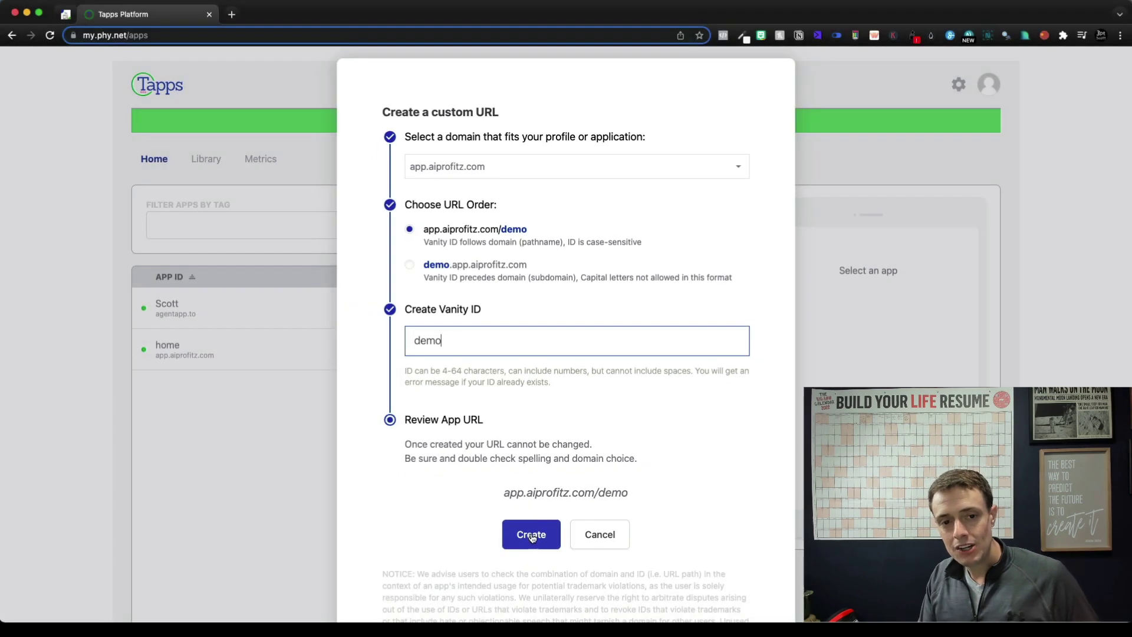
left_click(531, 535)
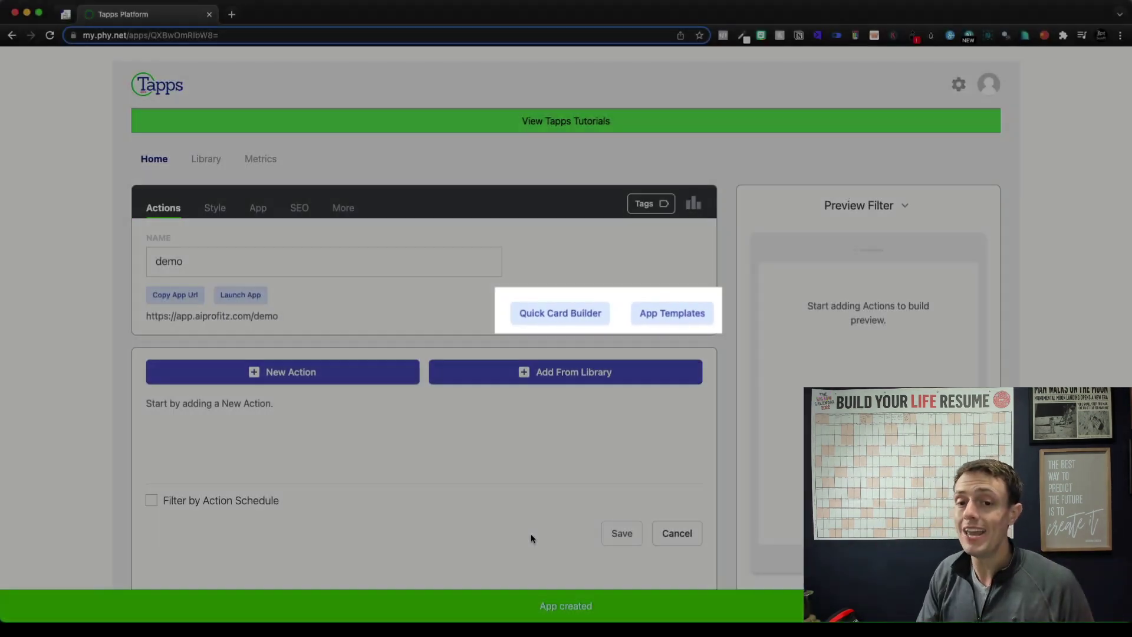
scroll(513, 236, "down", 1)
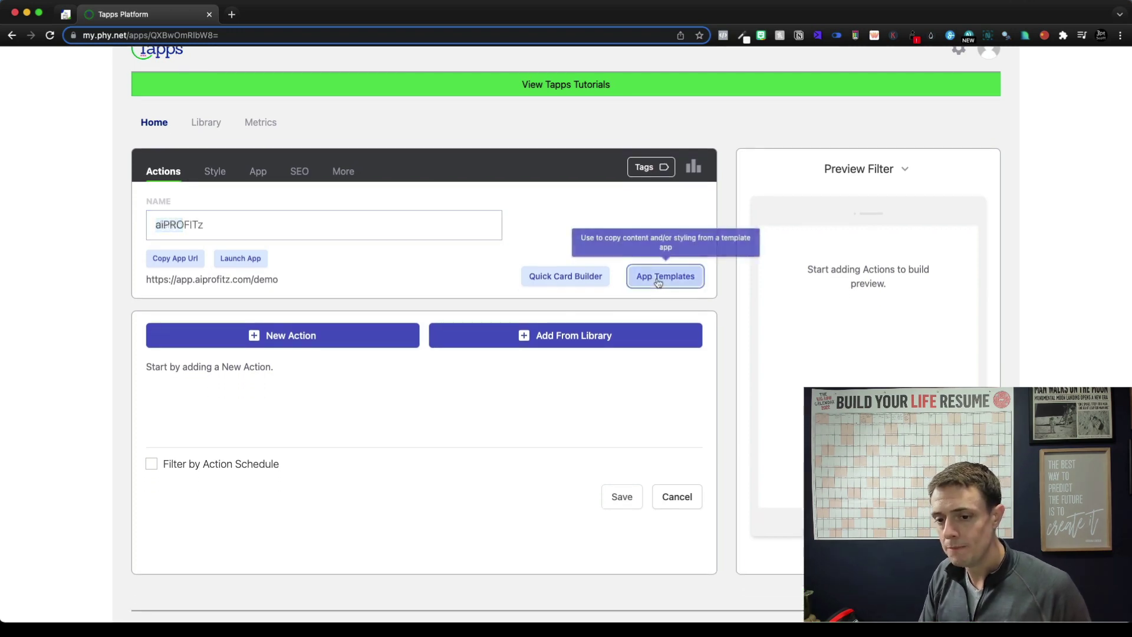
Browse the app templates and preview the Realtor App template's live page
left_click(659, 281)
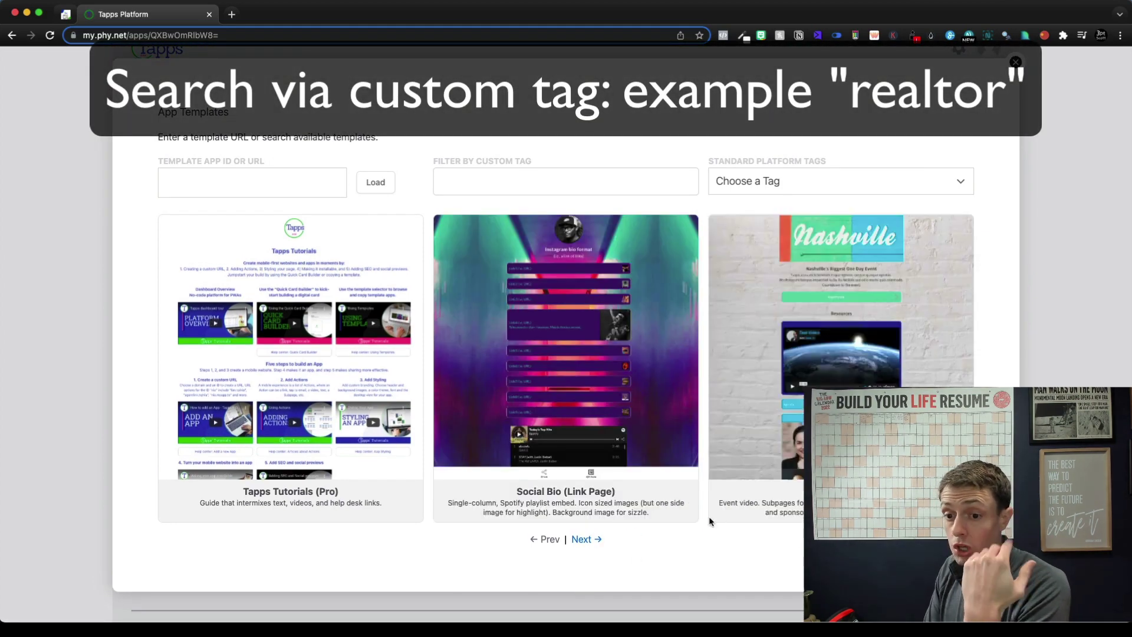
left_click(582, 539)
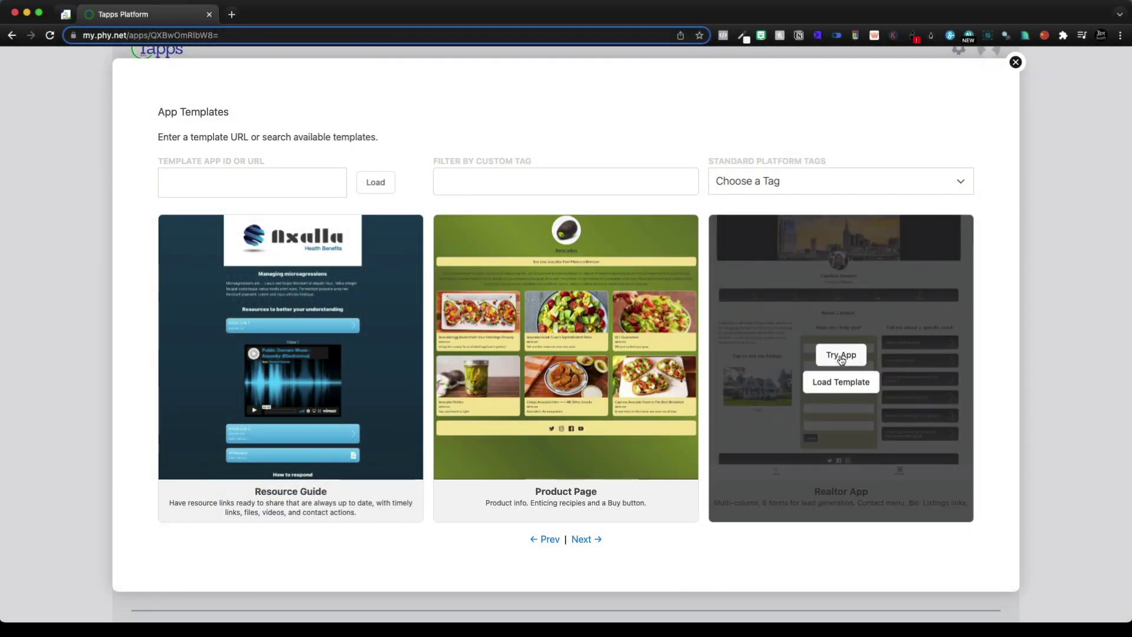
left_click(841, 356)
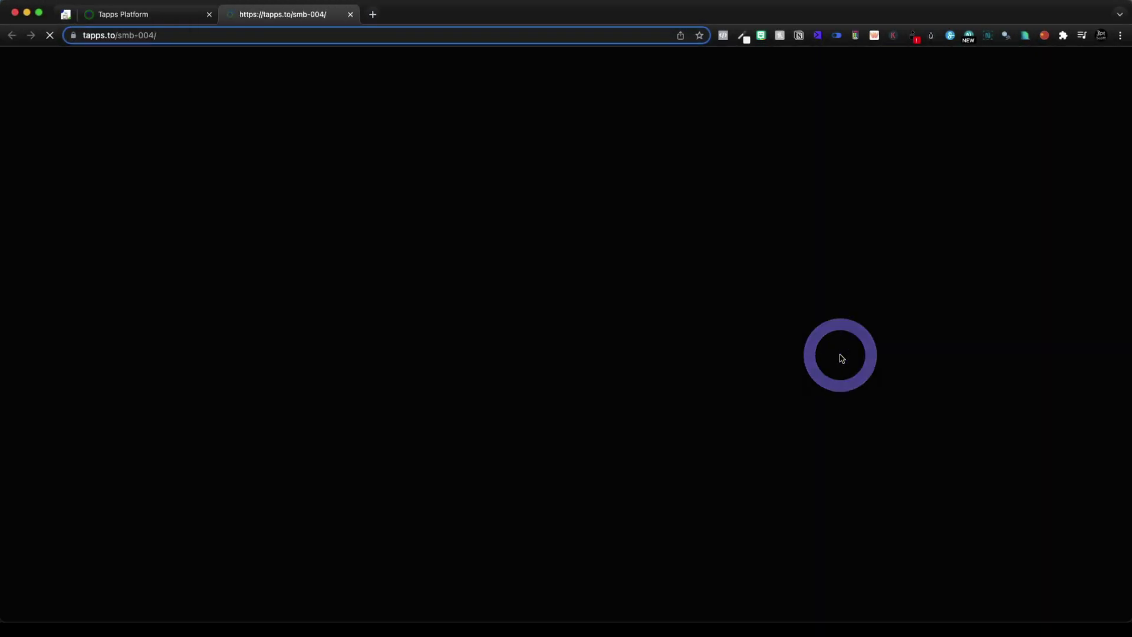
scroll(655, 403, "down", 5)
scroll(654, 405, "up", 4)
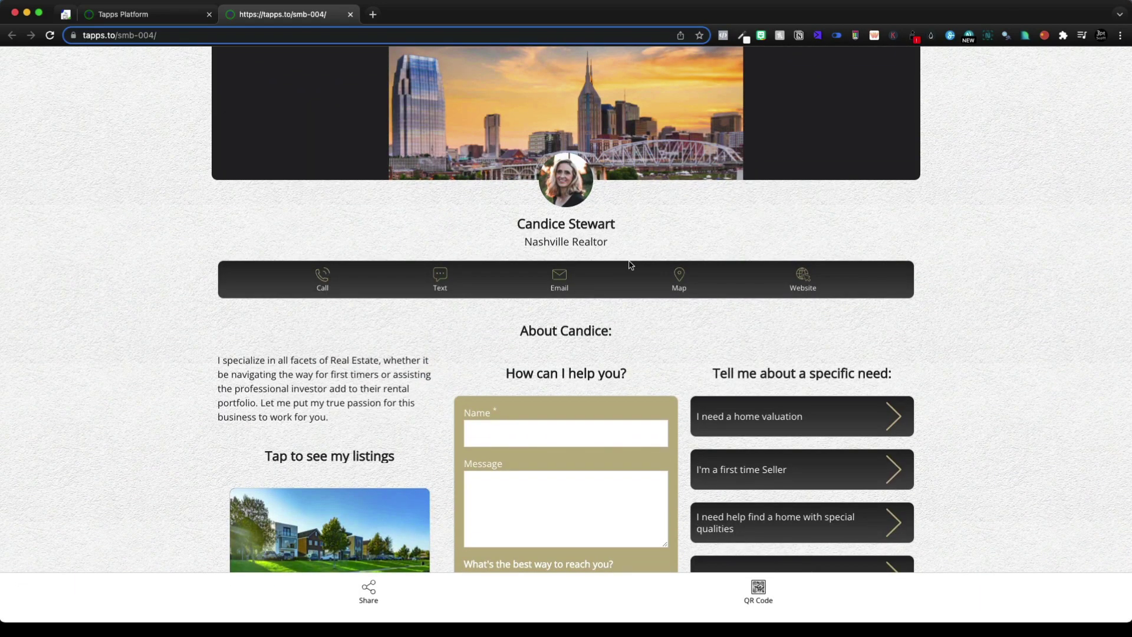
scroll(630, 264, "down", 4)
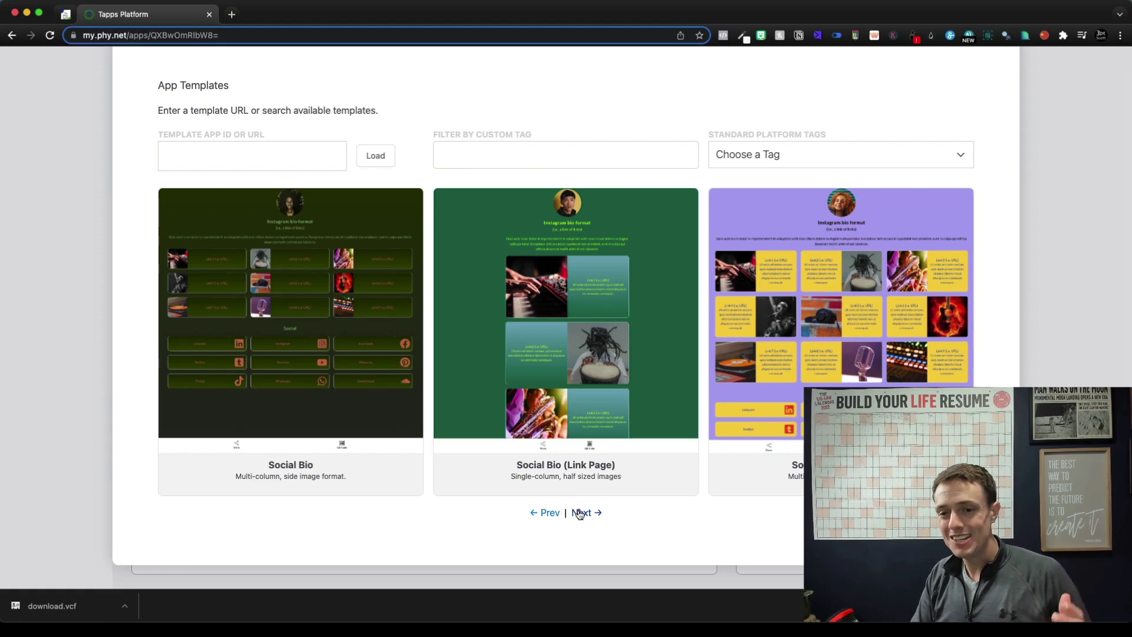
Browse further templates and preview the multi-column Social Bio (Link Page) template with background image and icon-sized images
left_click(579, 513)
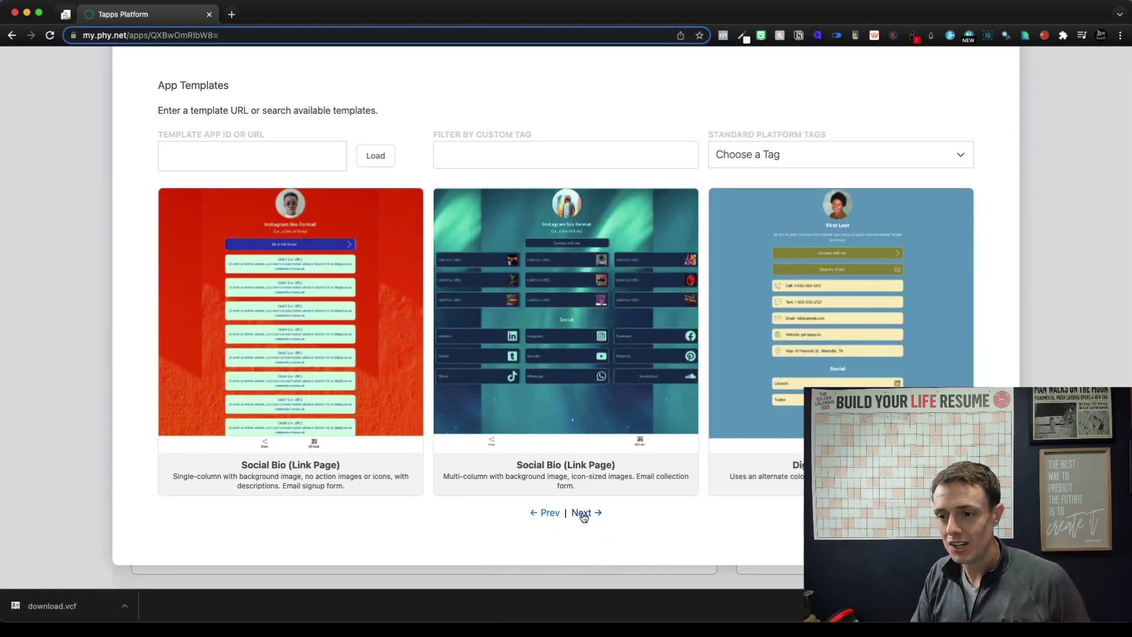
mouse_move(540, 409)
left_click(567, 330)
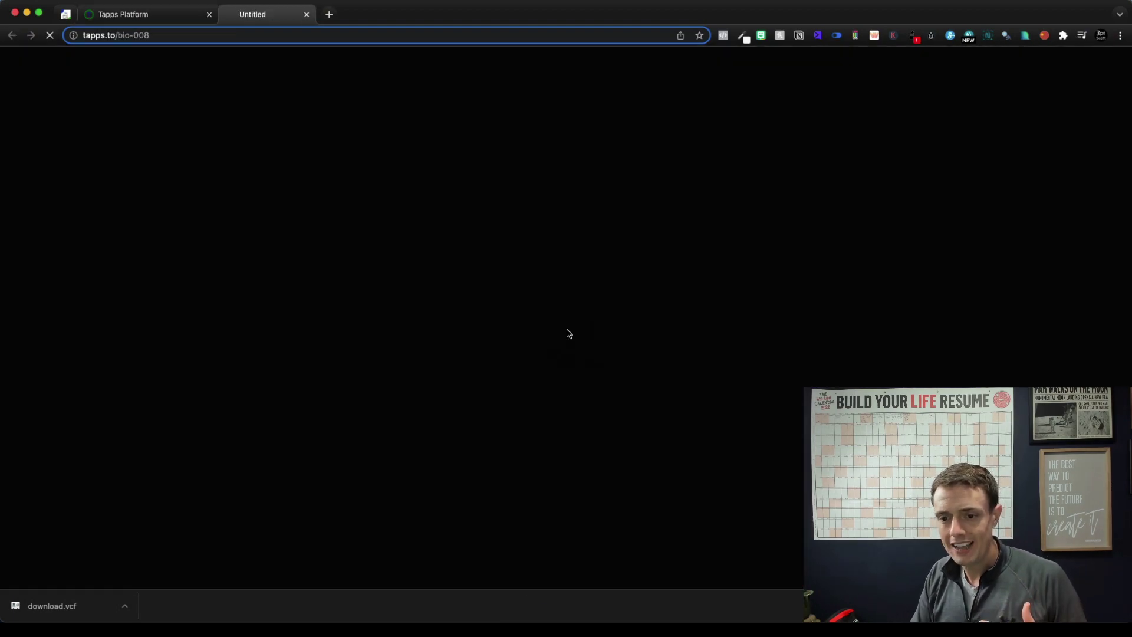
scroll(501, 222, "down", 2)
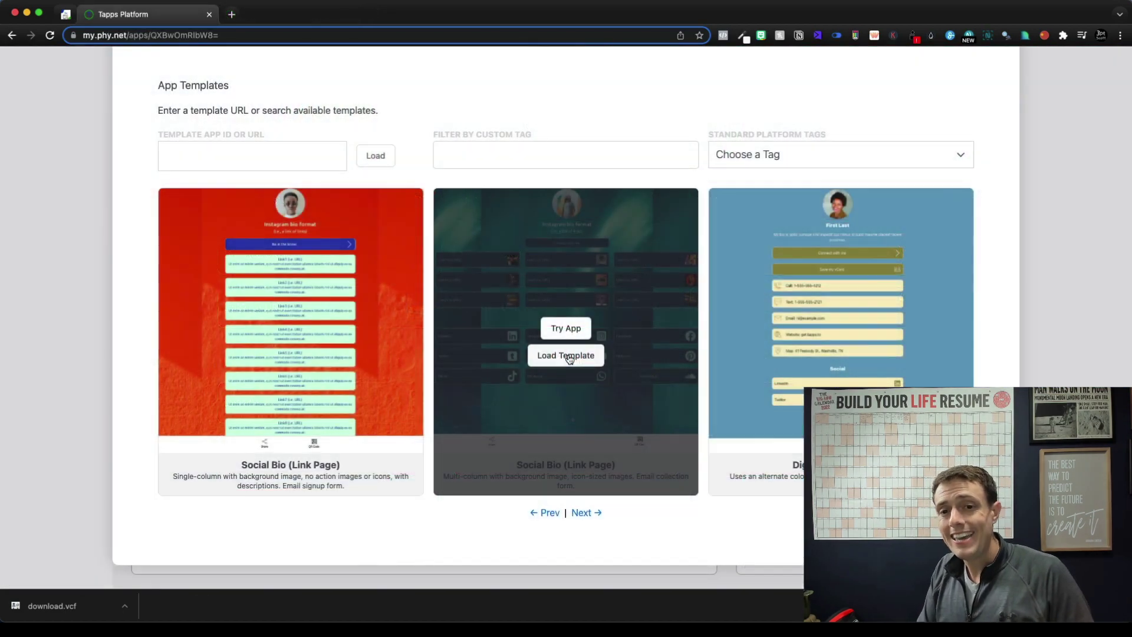
Load the multi-column Social Bio (Link Page) template bio-008 and apply only its App Style to the aiPROFITz app
left_click(567, 353)
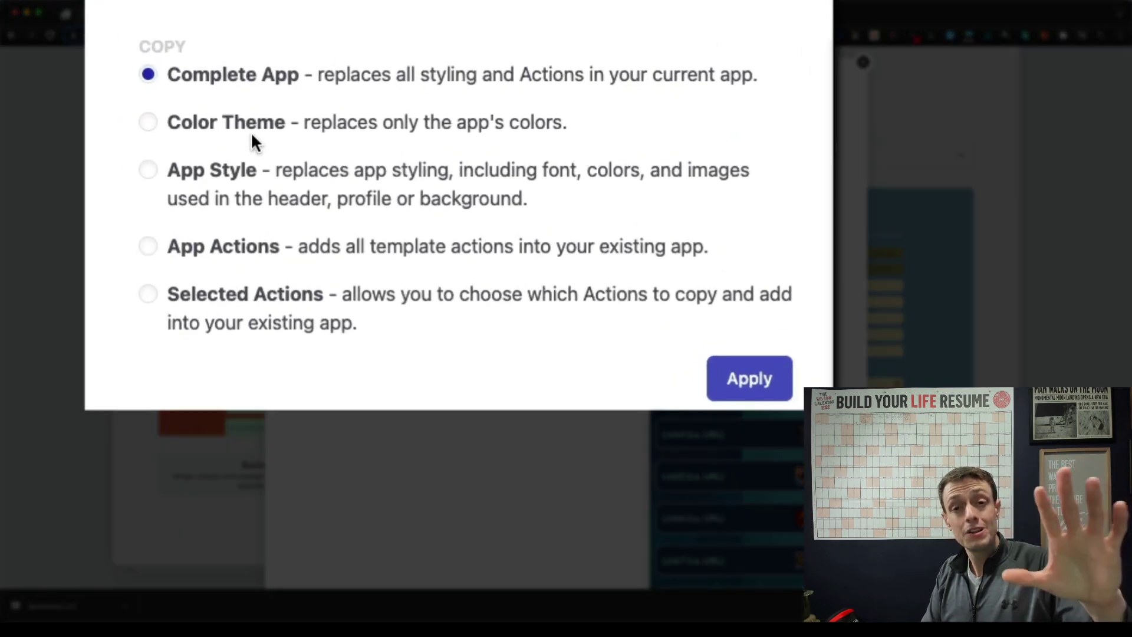
left_click(252, 134)
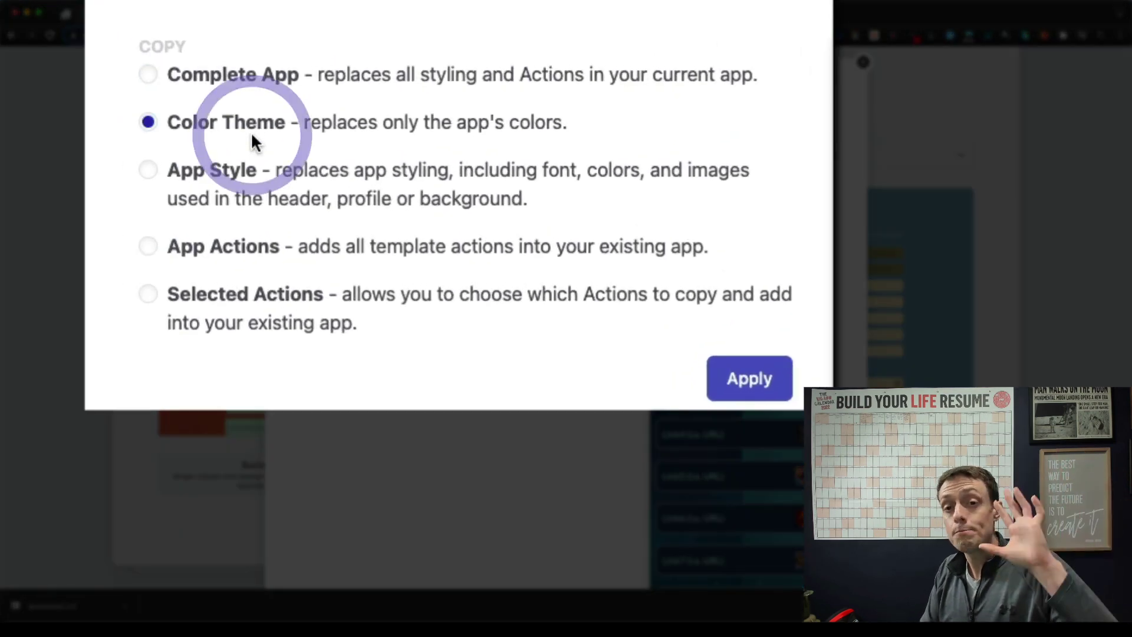
left_click(269, 66)
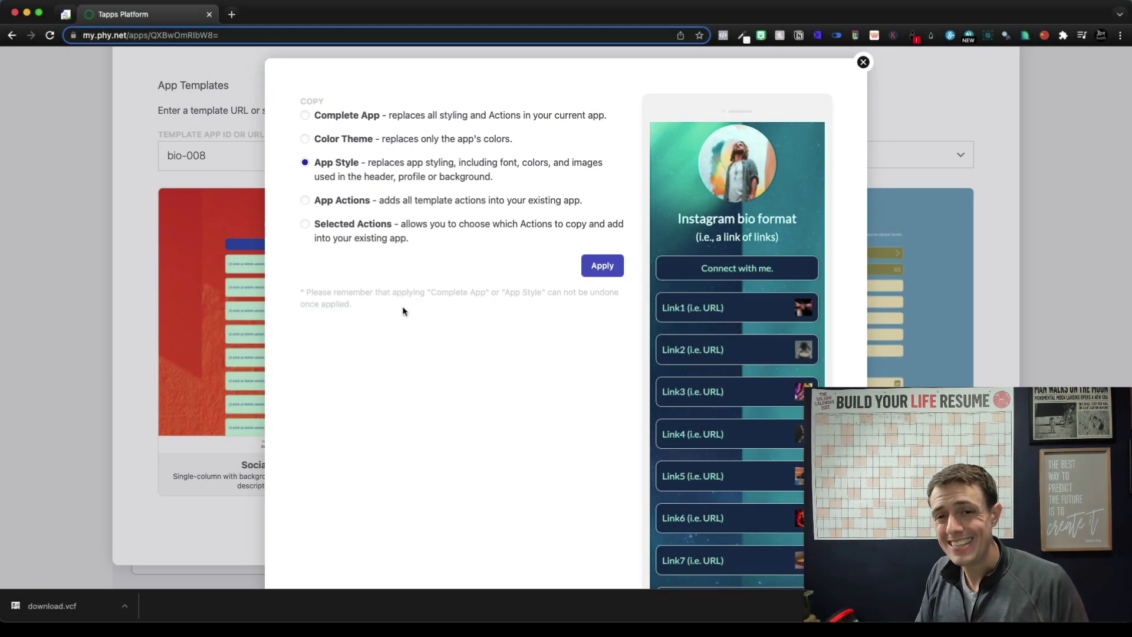
left_click(602, 265)
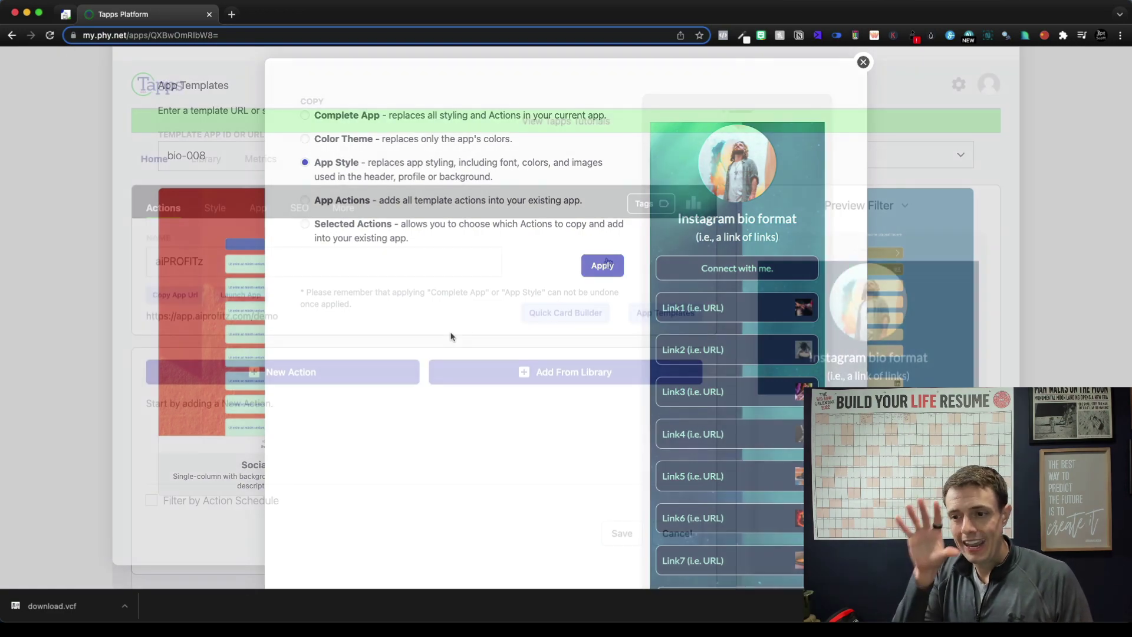
scroll(773, 331, "down", 5)
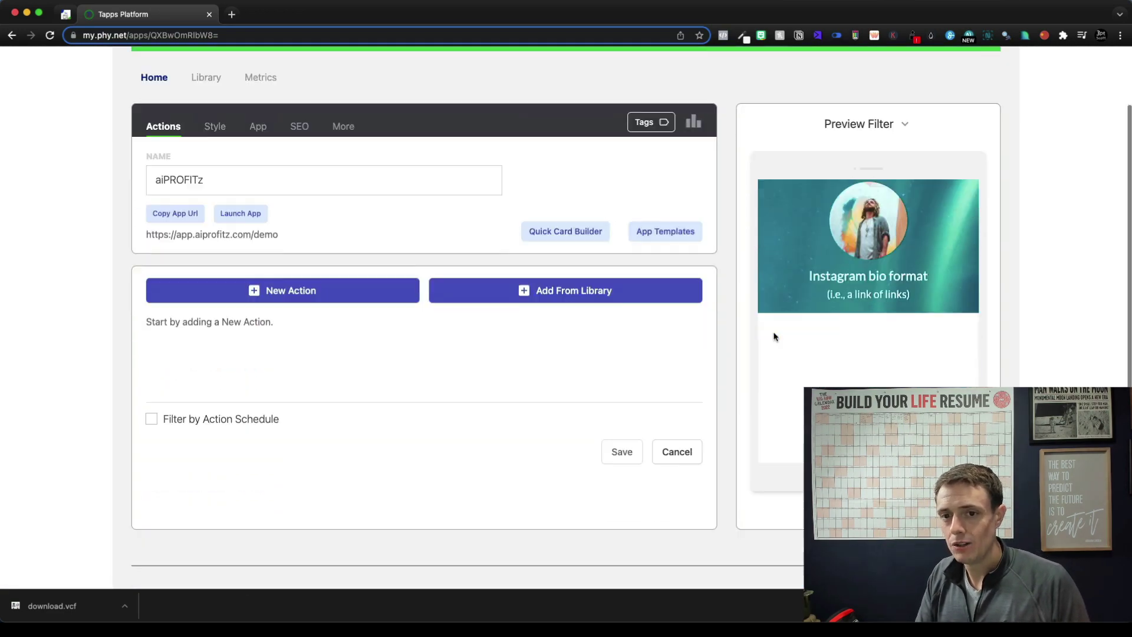
scroll(842, 254, "up", 5)
scroll(842, 253, "down", 2)
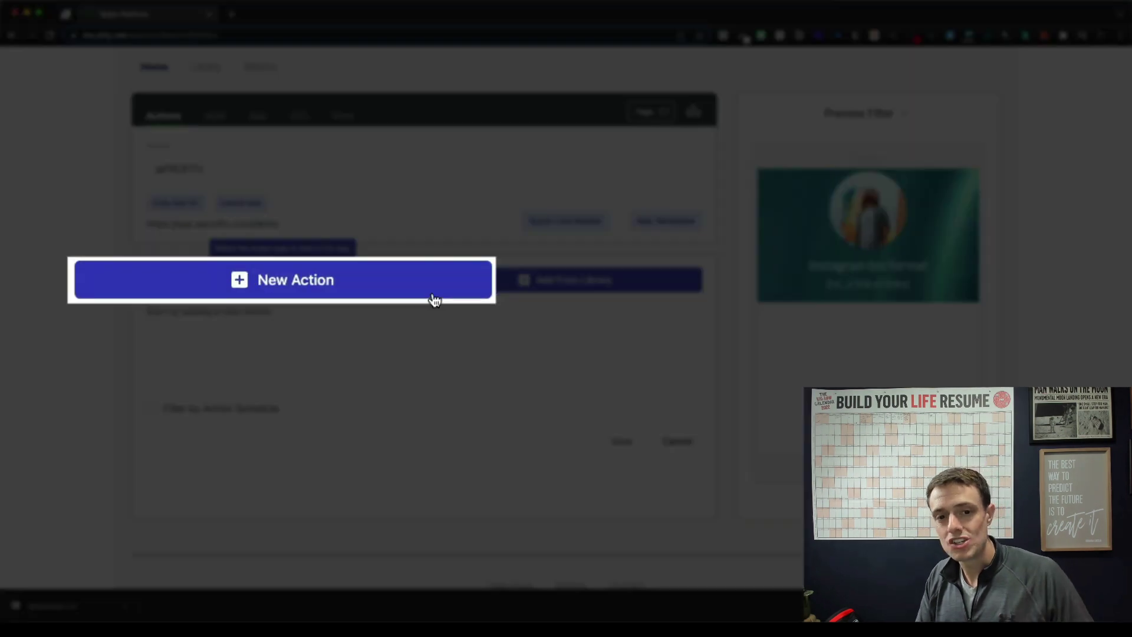
left_click(372, 281)
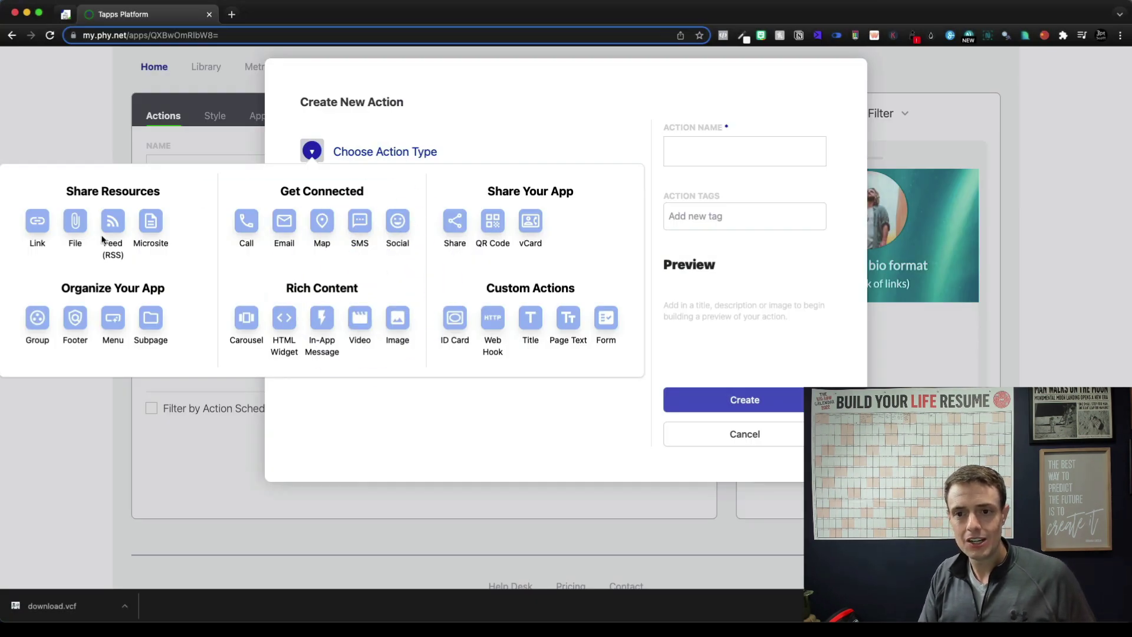
left_click(32, 225)
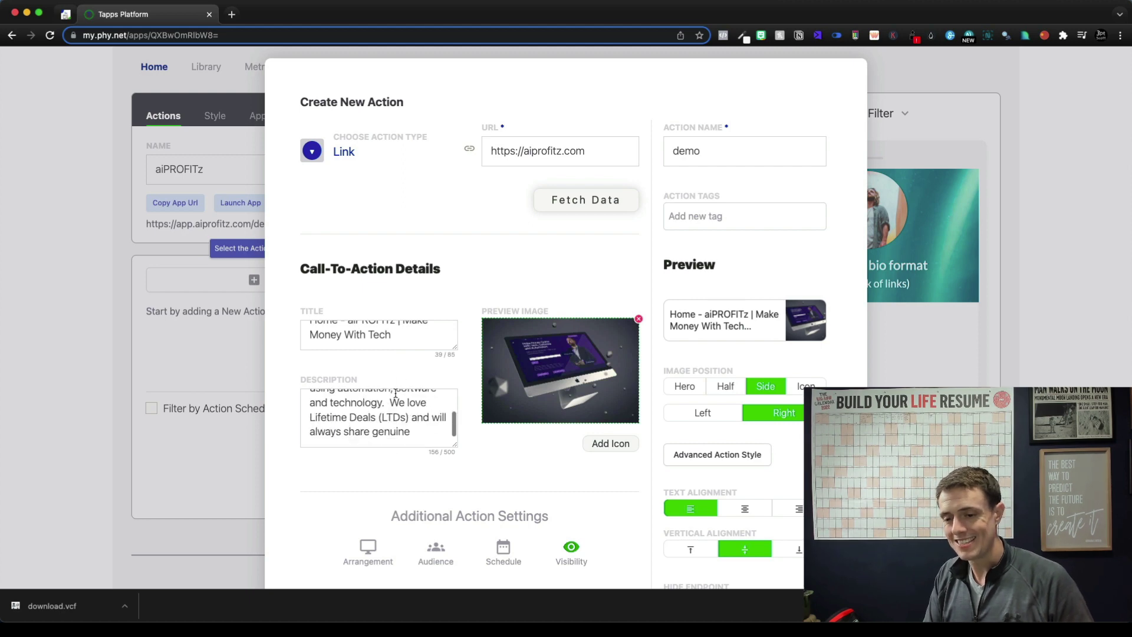
Compare the link card's image positions, set the image to Half on the right side, and create the action
scroll(395, 394, "down", 4)
left_click(684, 292)
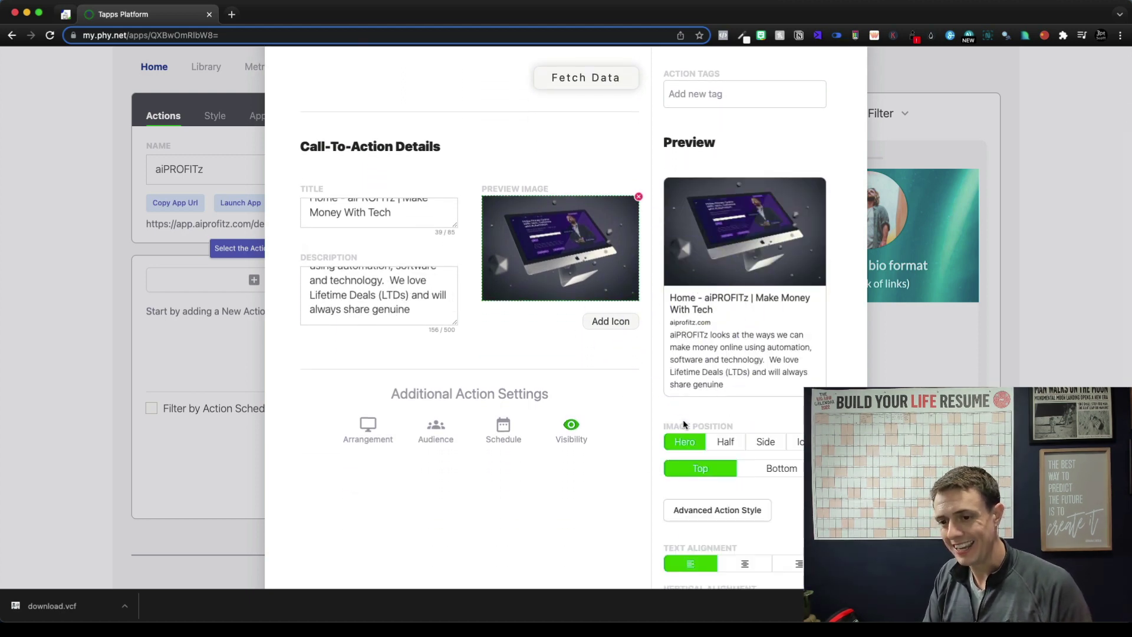
left_click(737, 445)
left_click(764, 302)
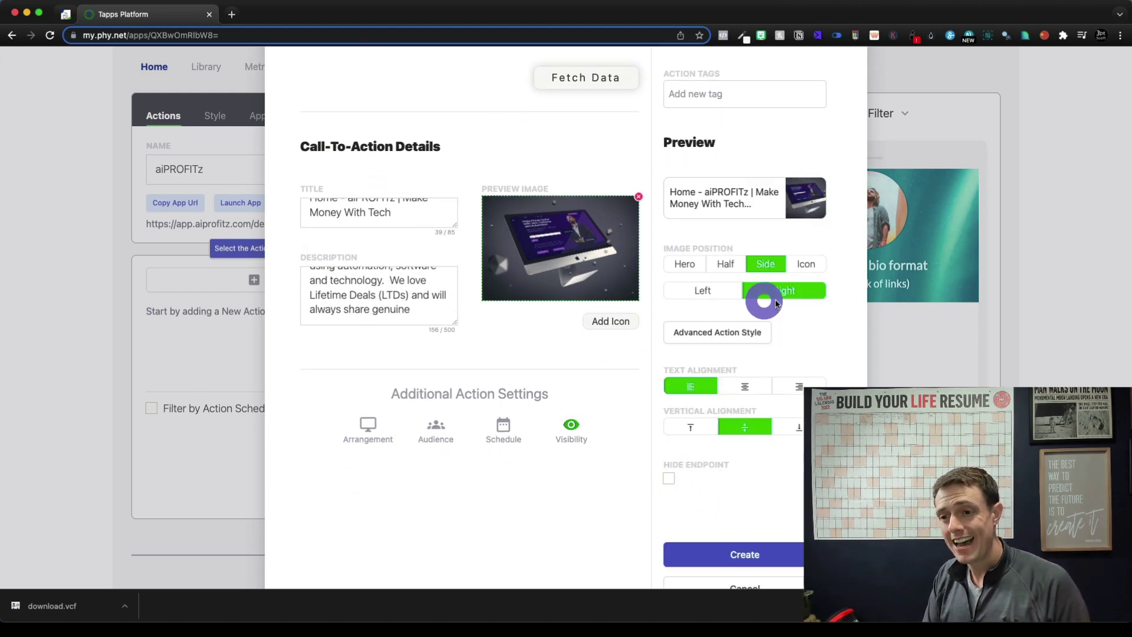
left_click(805, 262)
left_click(725, 341)
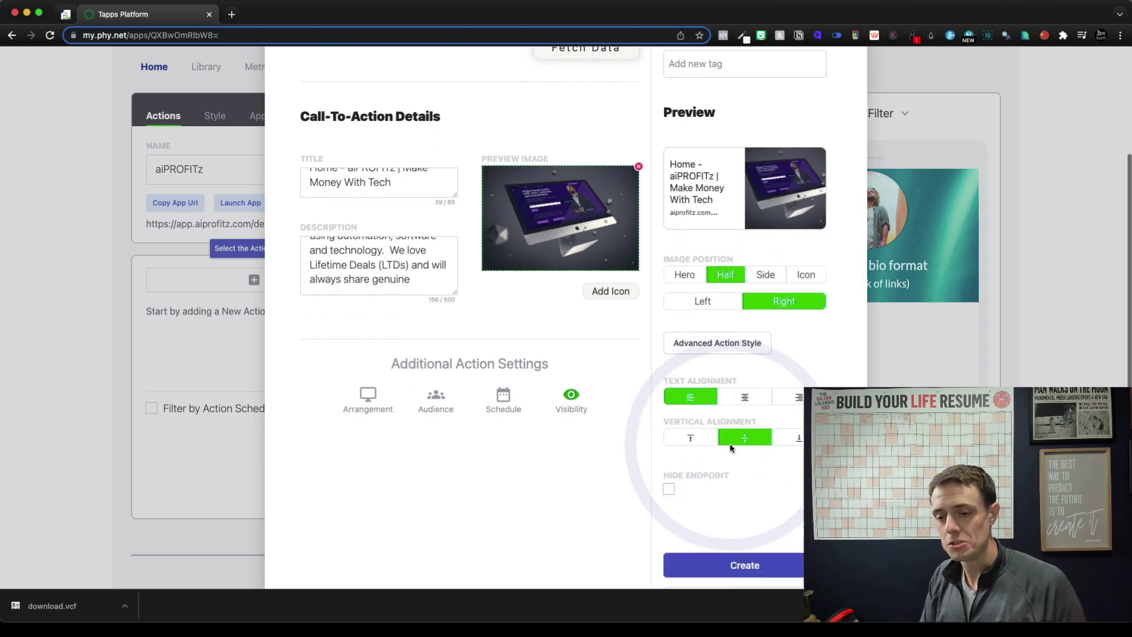
scroll(755, 519, "down", 4)
left_click(755, 490)
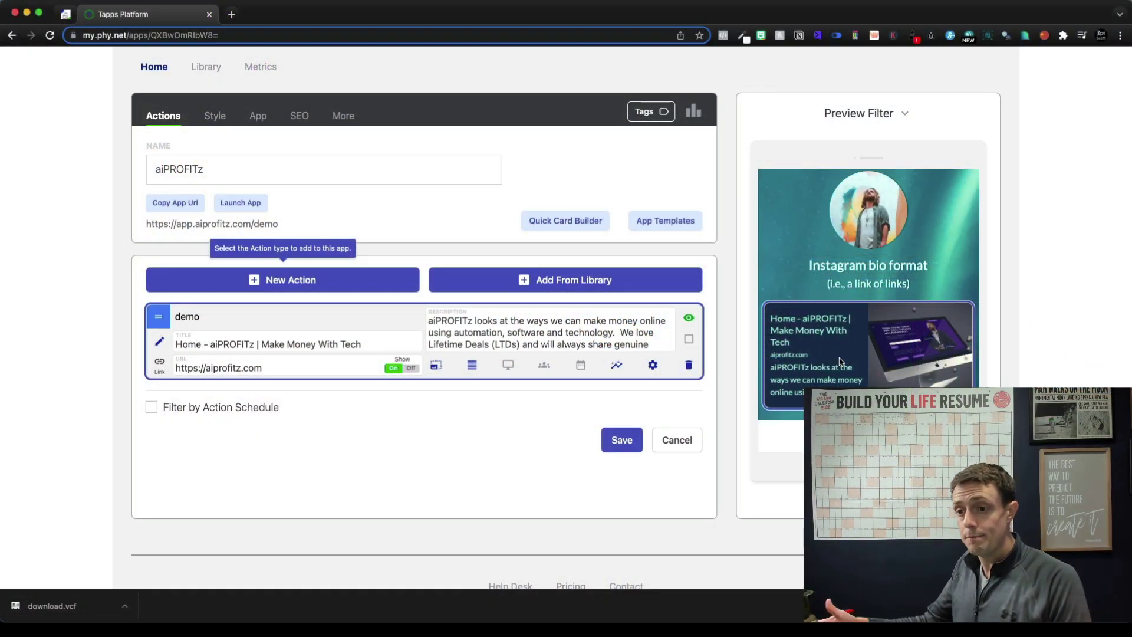
Replace the profile image in the app's style settings with the uploaded headshot photo
left_click(215, 115)
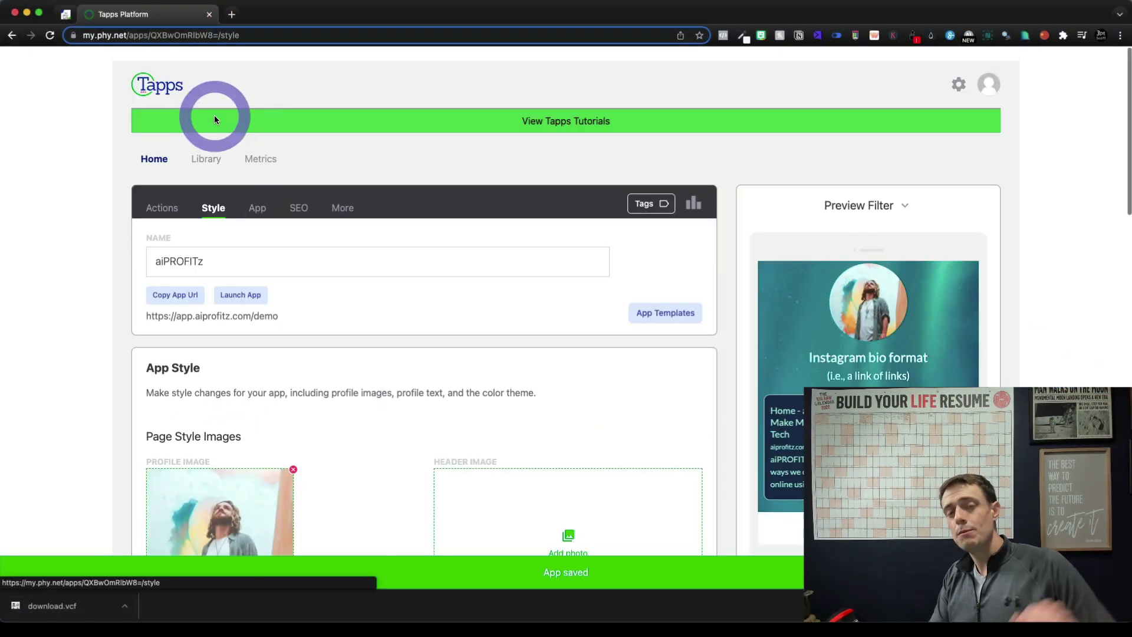
scroll(323, 279, "down", 5)
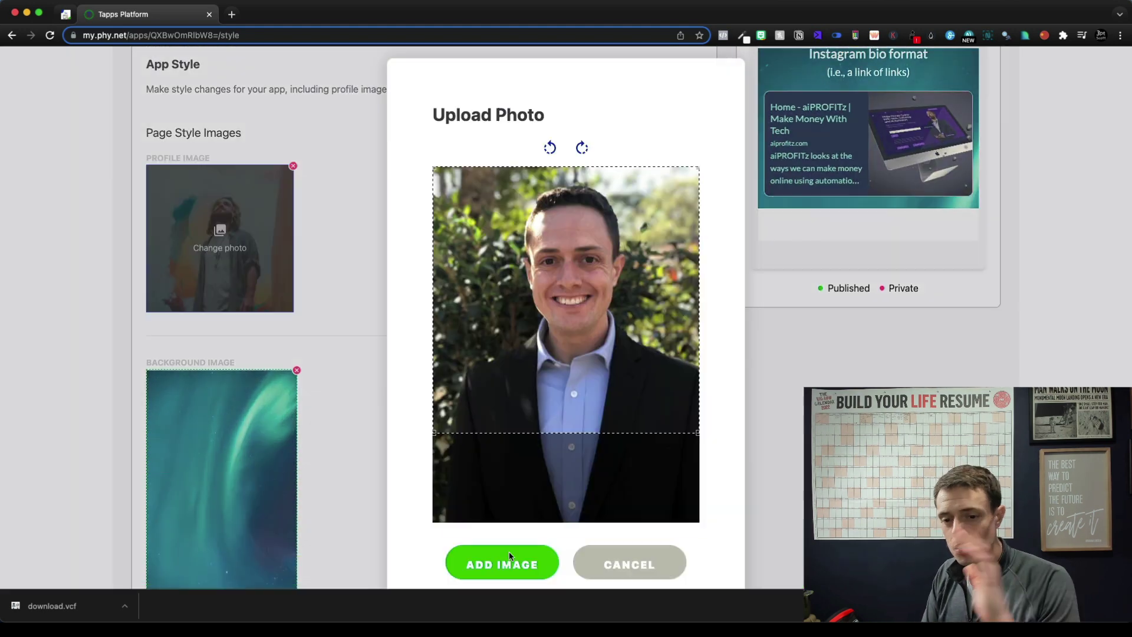
left_click(509, 553)
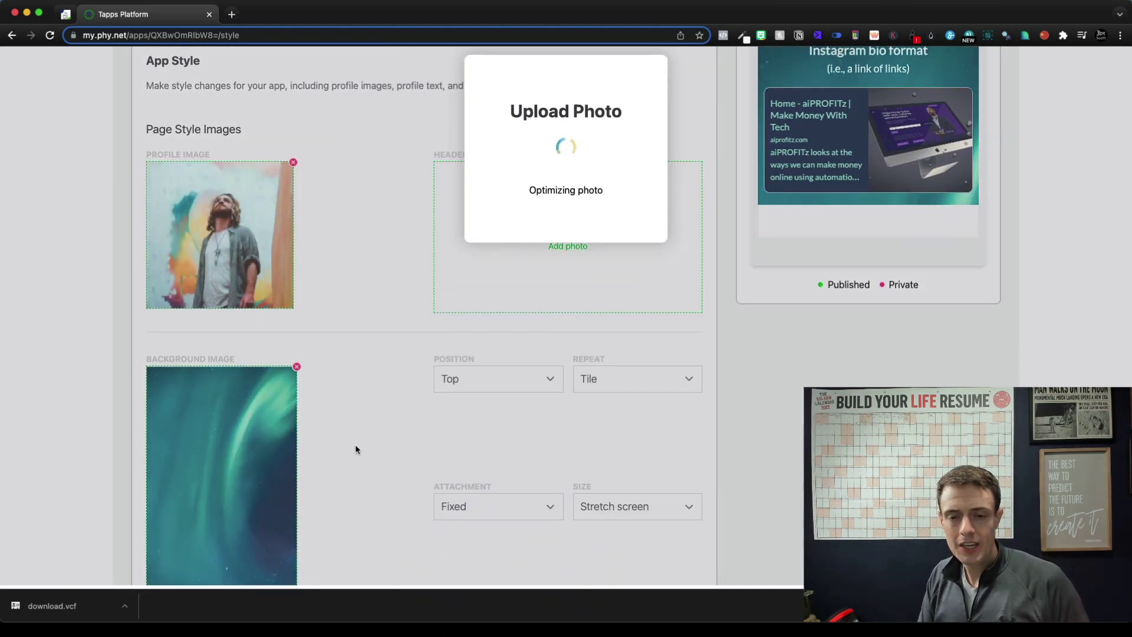
scroll(246, 410, "down", 2)
scroll(246, 417, "up", 3)
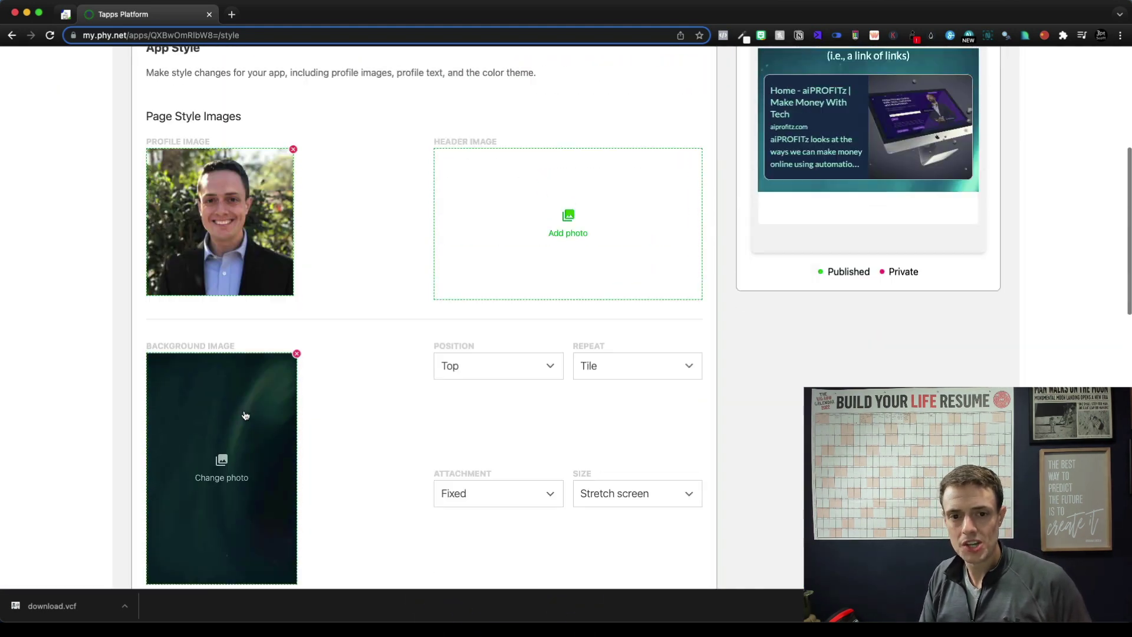
Change the custom theme's card text color to a light cyan and save the app style
scroll(413, 354, "down", 10)
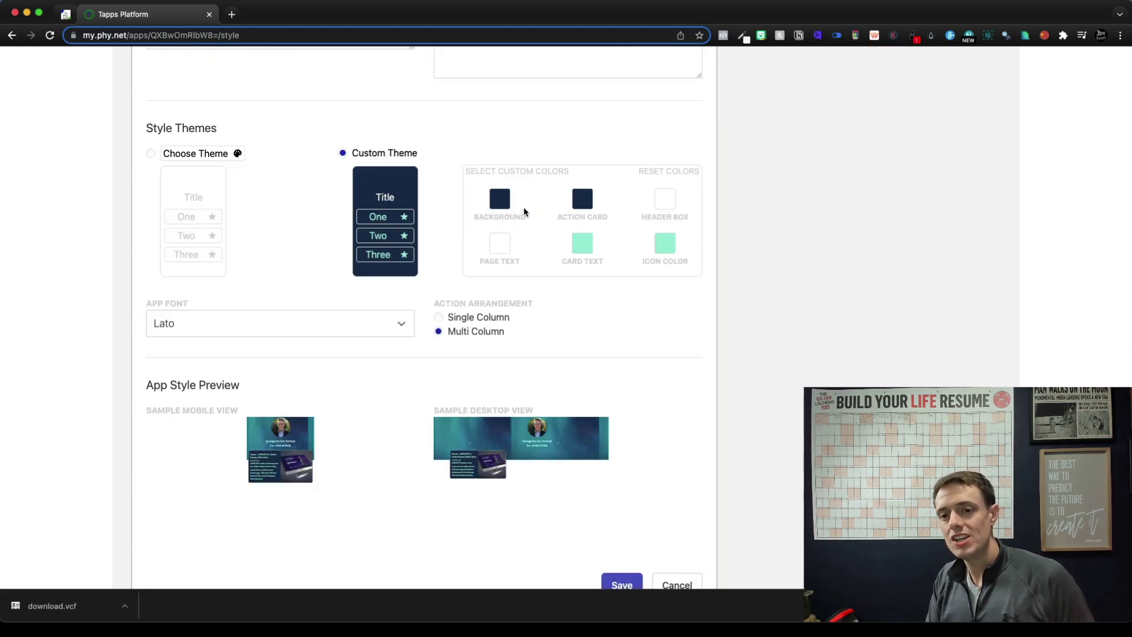
left_click(584, 241)
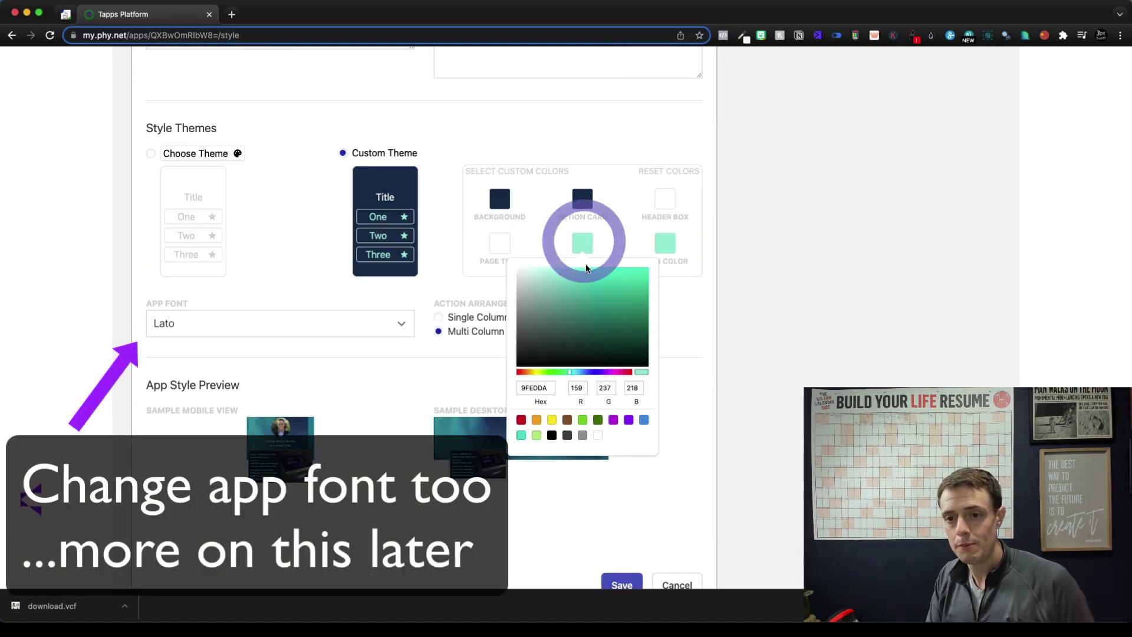
left_click_drag(587, 278, 590, 267)
left_click_drag(570, 371, 579, 371)
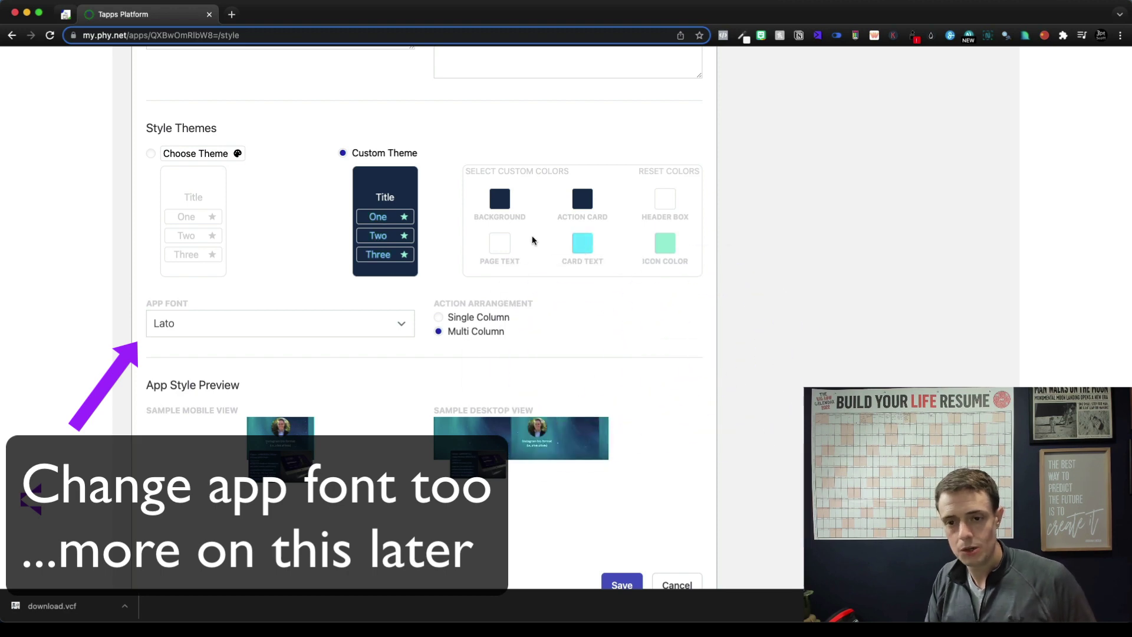
left_click(622, 585)
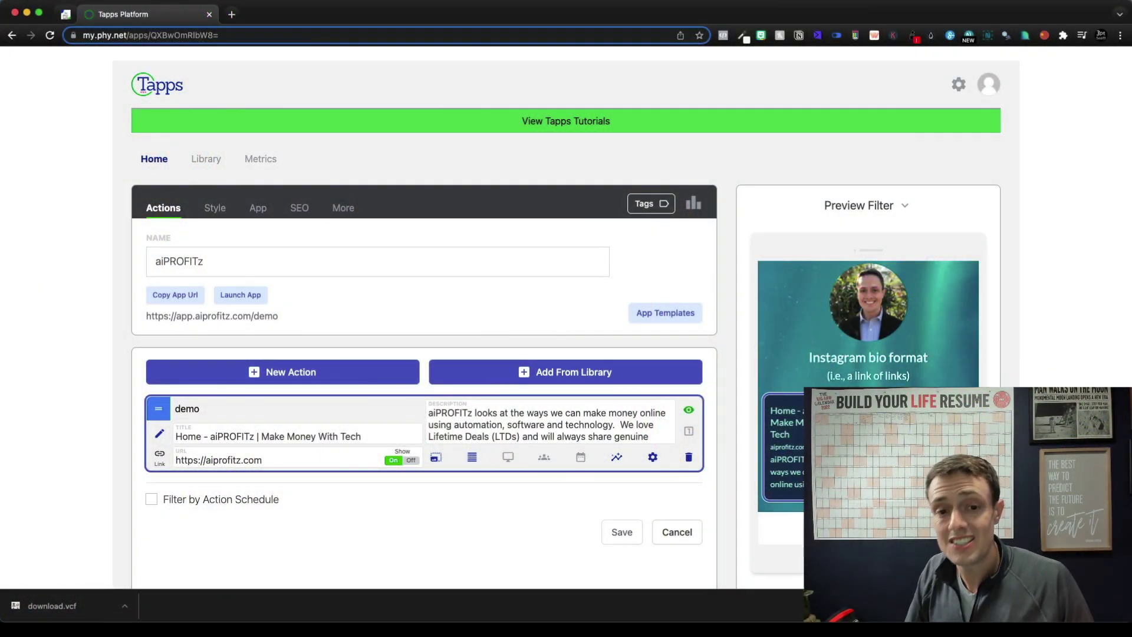
Filter the app templates by the standard platform tag smb and browse the pages to the Landscaper's App
scroll(641, 479, "down", 2)
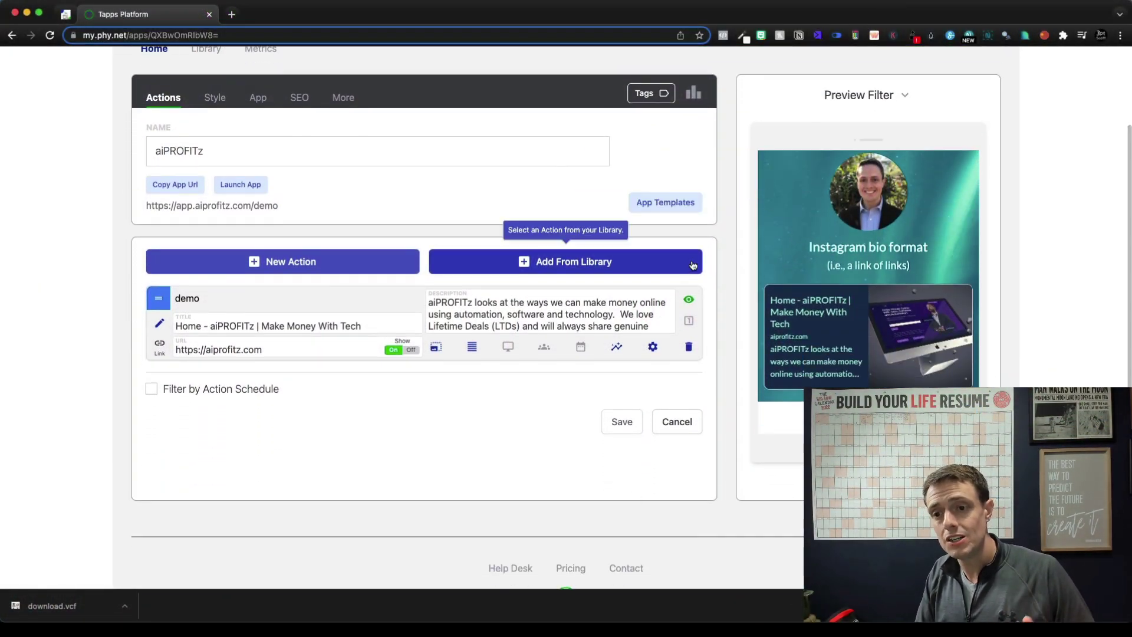
left_click(679, 216)
left_click(767, 184)
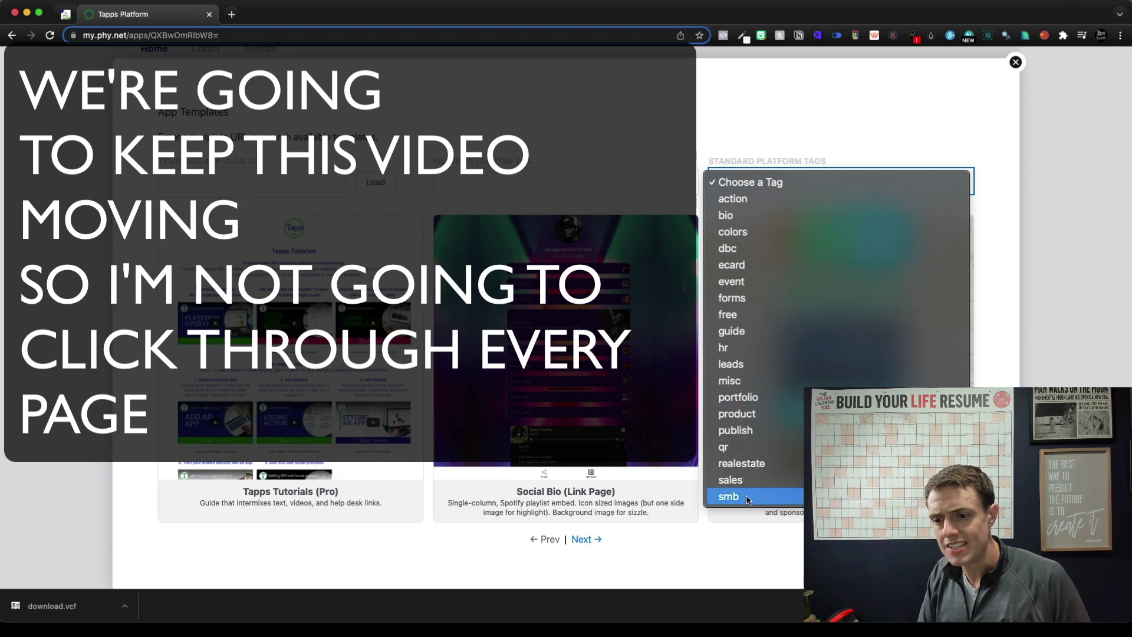
left_click(748, 495)
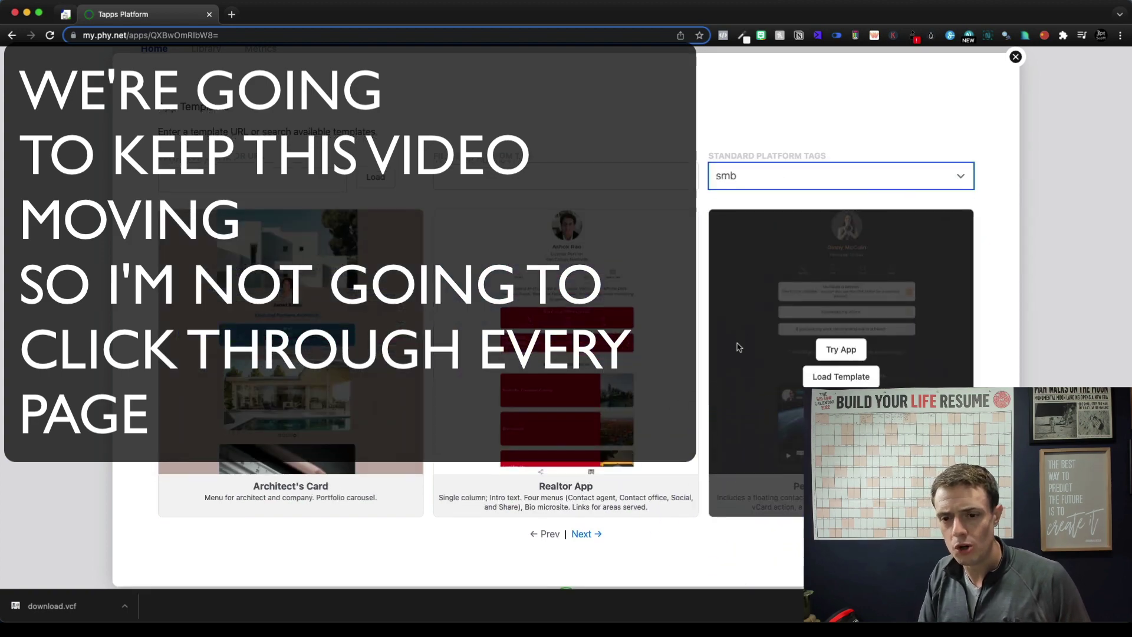
left_click(592, 512)
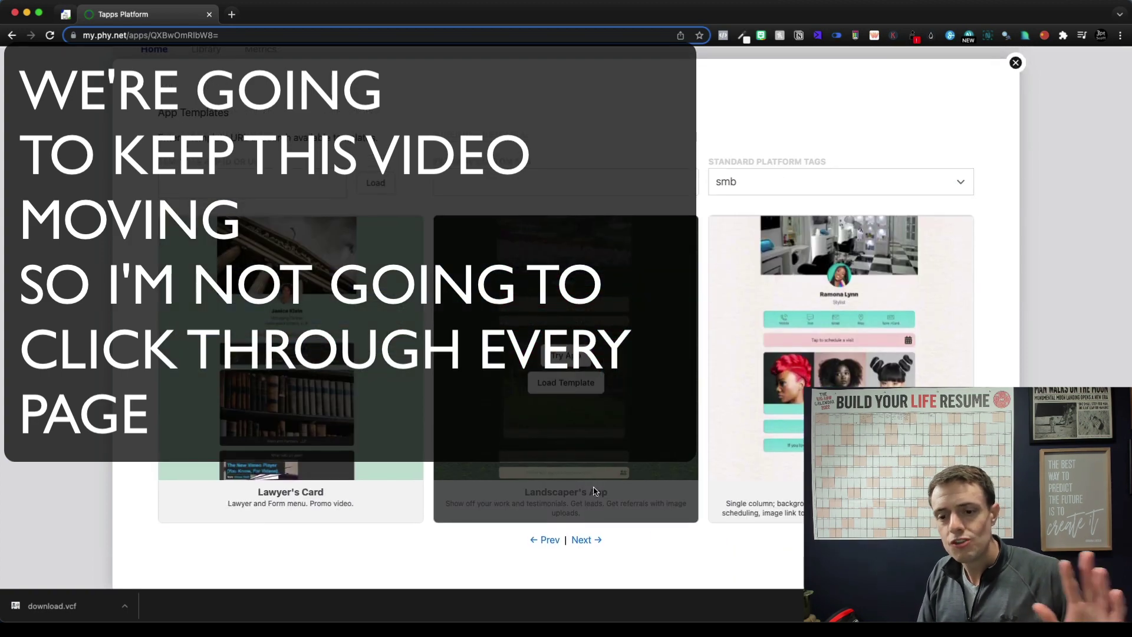
left_click(583, 539)
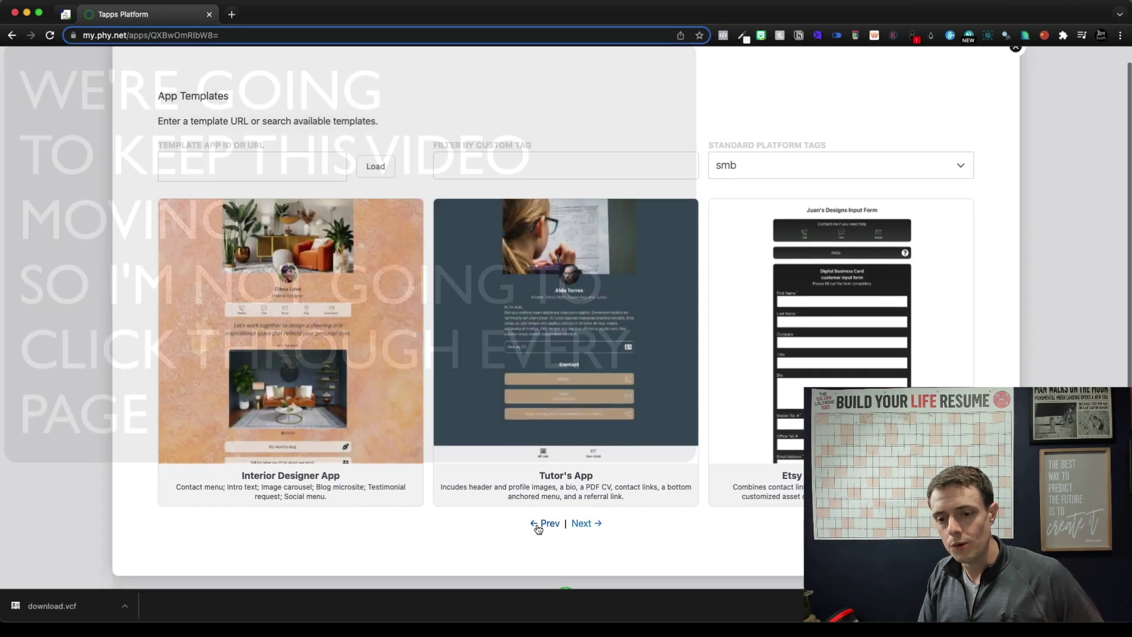
left_click(538, 525)
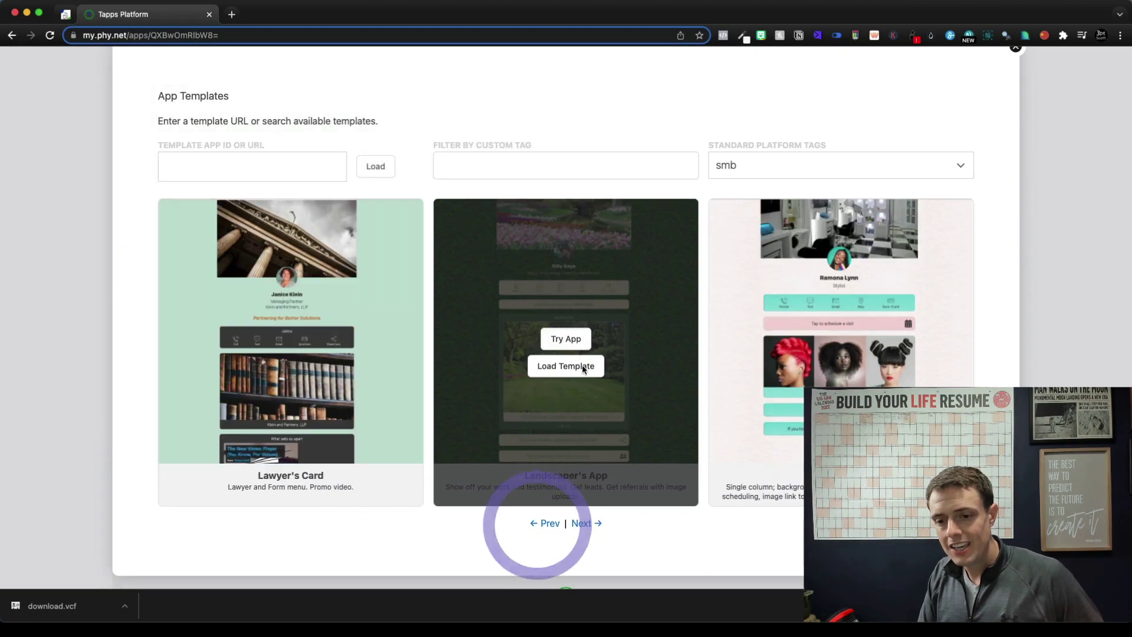
Preview the Landscaper's App template's live page and open its testimonial form with photo upload
left_click(561, 336)
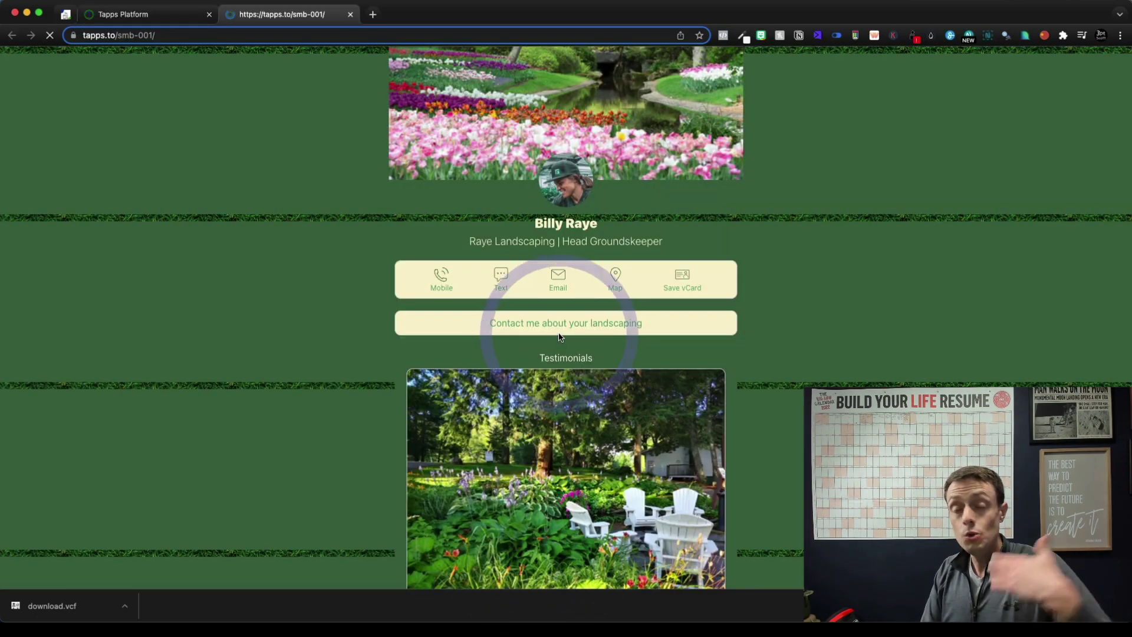
scroll(531, 354, "down", 1)
scroll(501, 371, "down", 3)
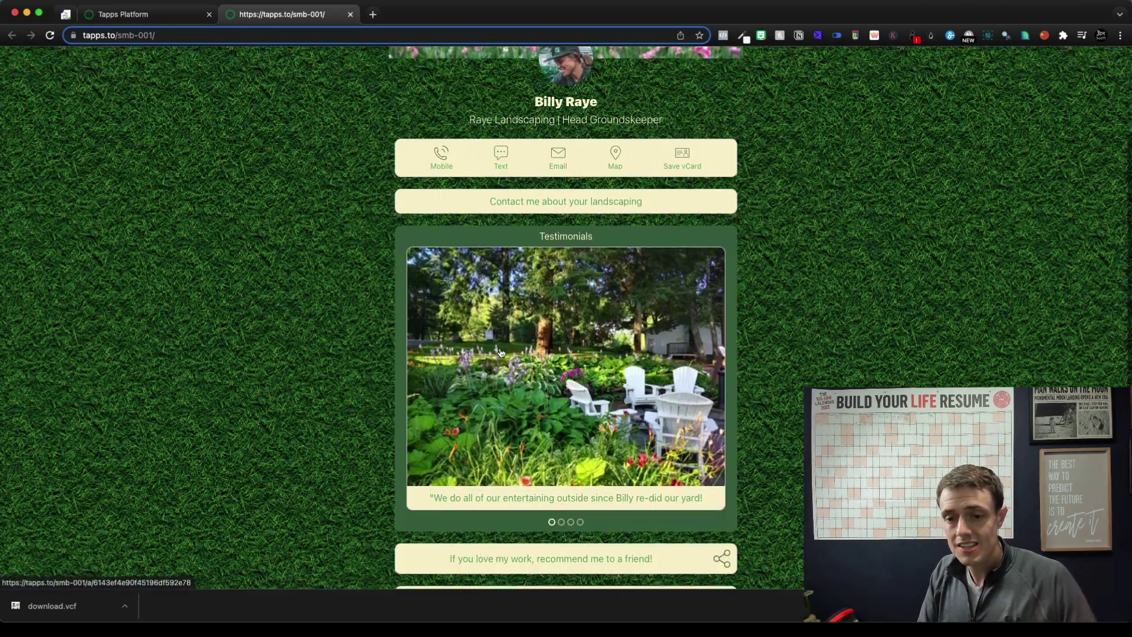
scroll(501, 352, "up", 5)
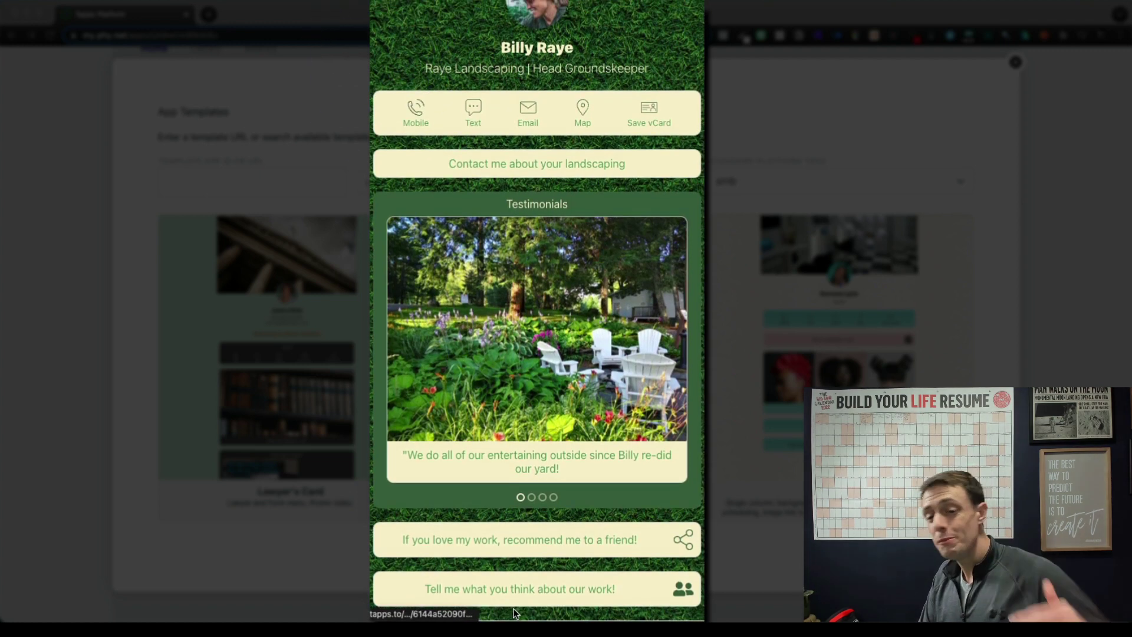
left_click(524, 598)
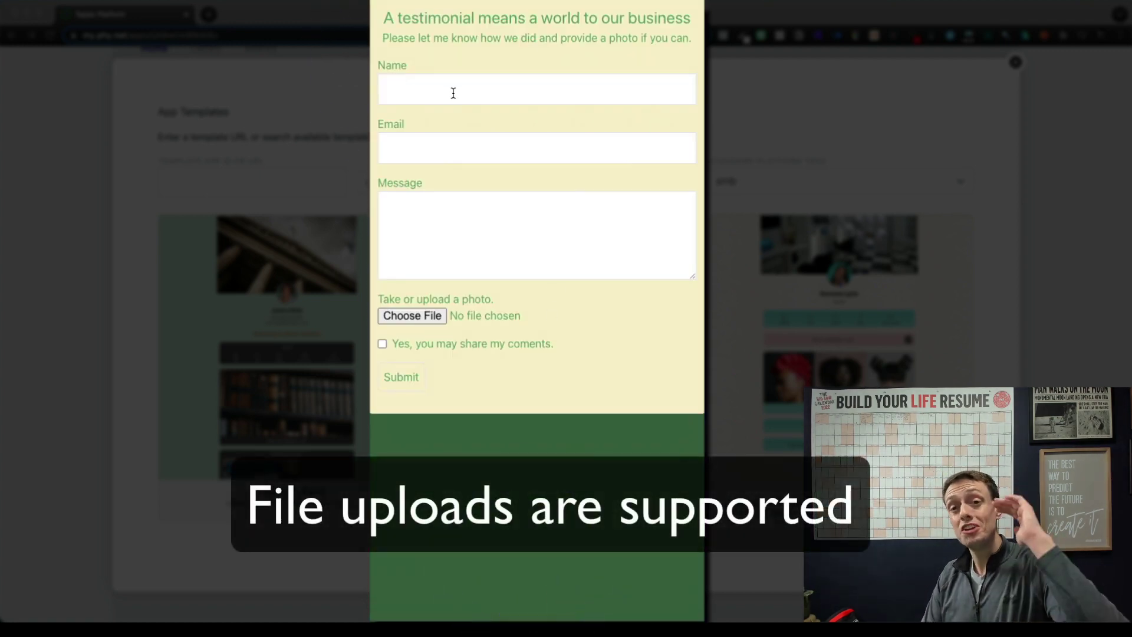
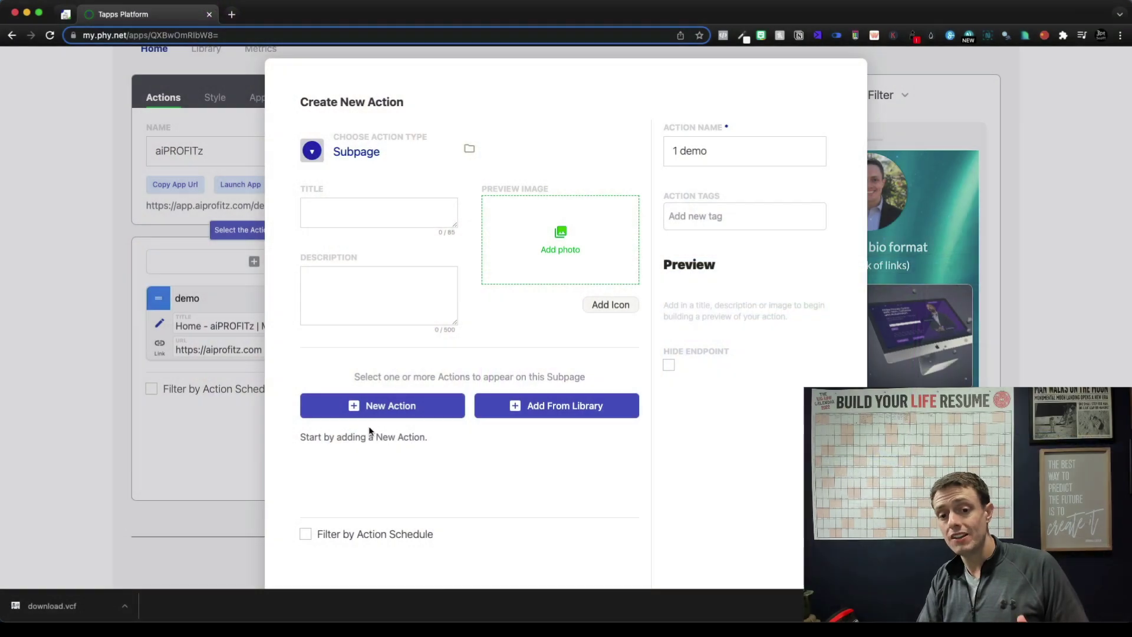
Start a Social action inside the Subpage action with the Instagram handle aiprofitz and look over its card styles and settings
left_click(374, 411)
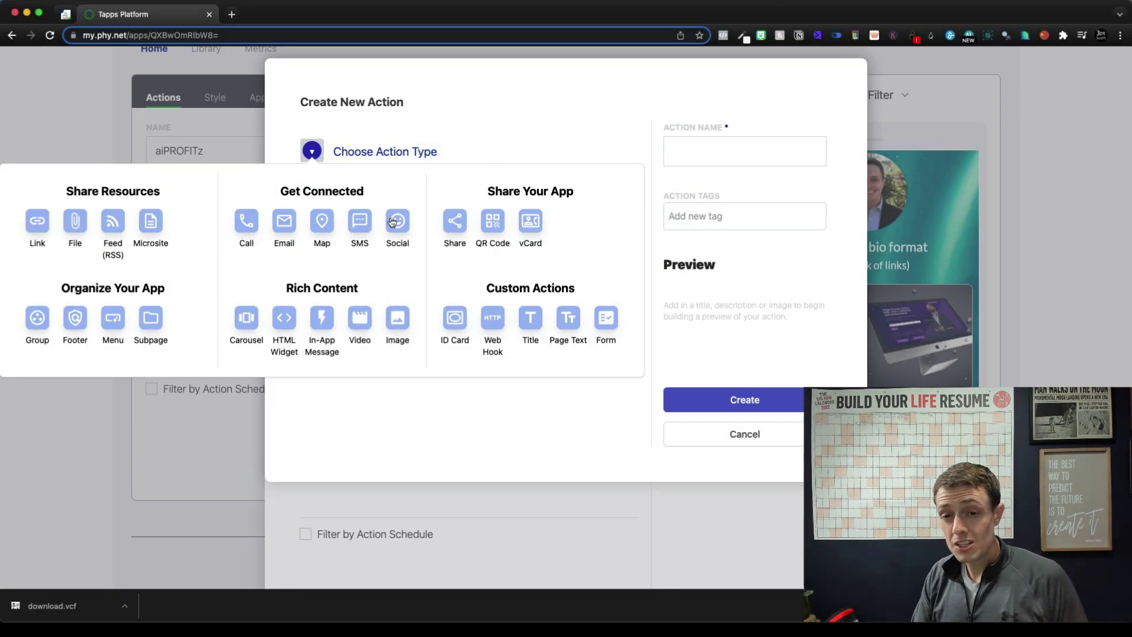
left_click(392, 222)
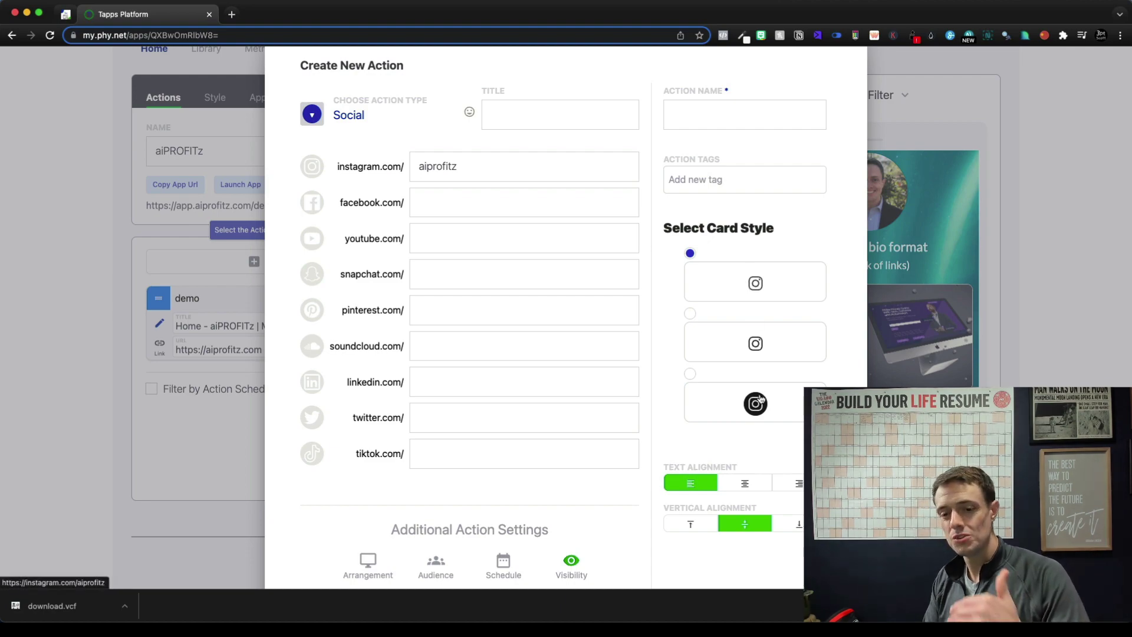
scroll(760, 400, "down", 5)
scroll(761, 400, "up", 5)
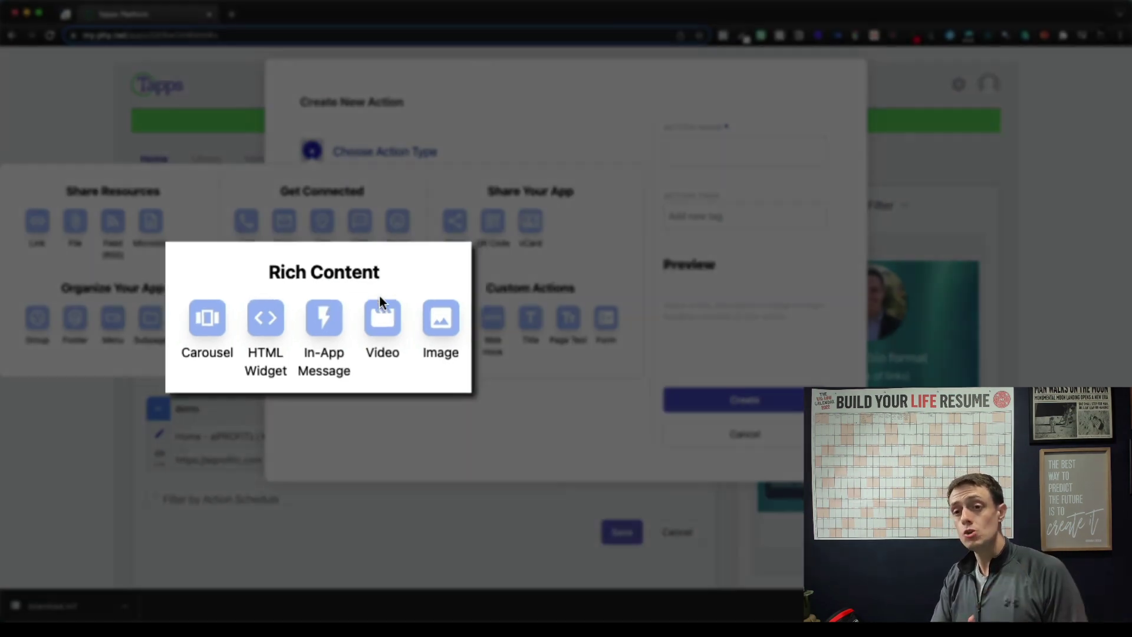
Start a Video action and look over its schedule, audience and arrangement settings
left_click(381, 311)
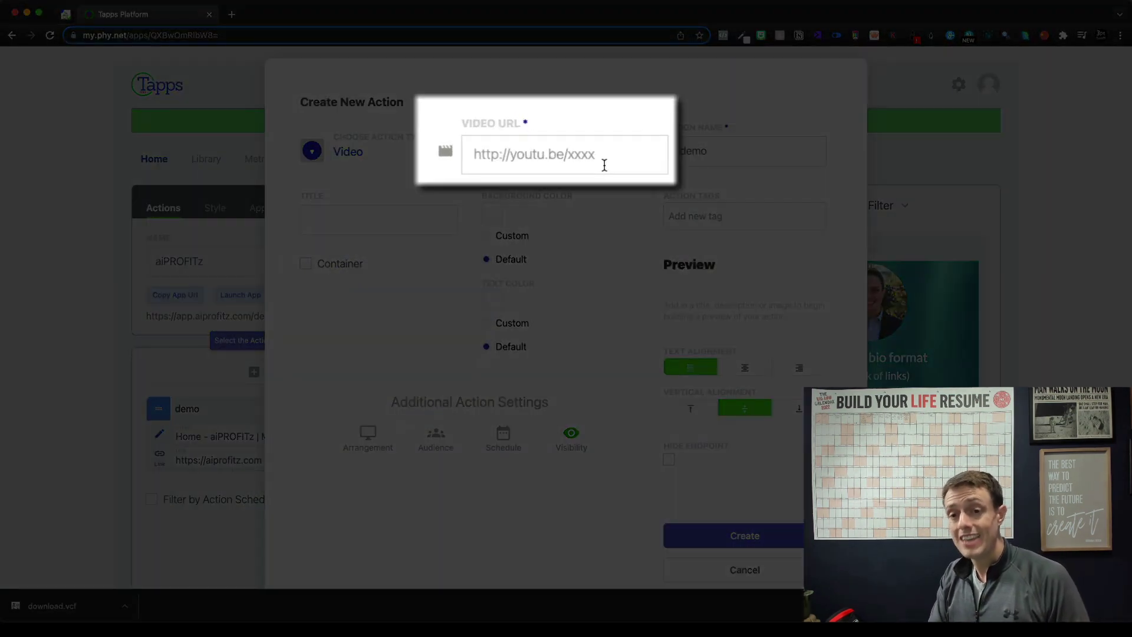
scroll(721, 195, "down", 2)
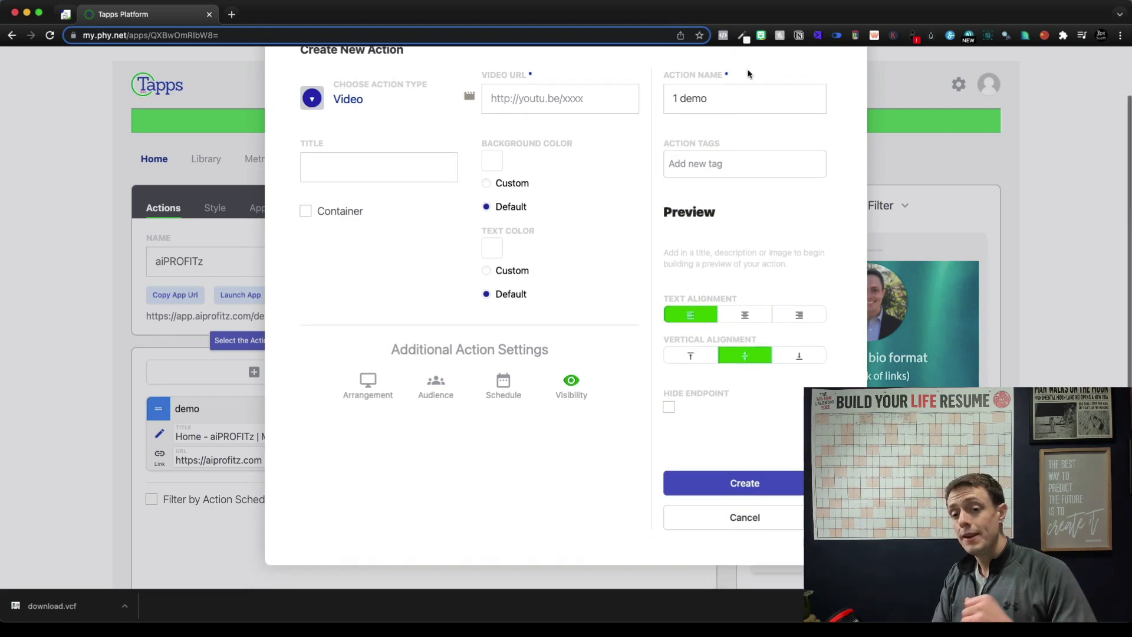
scroll(698, 423, "up", 2)
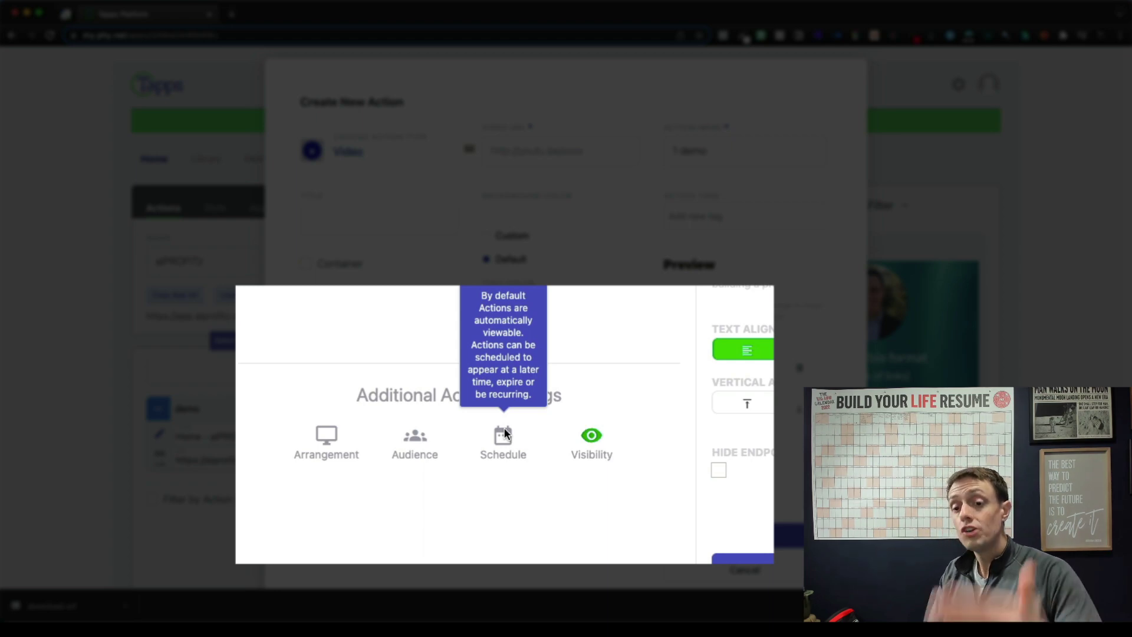
left_click(504, 434)
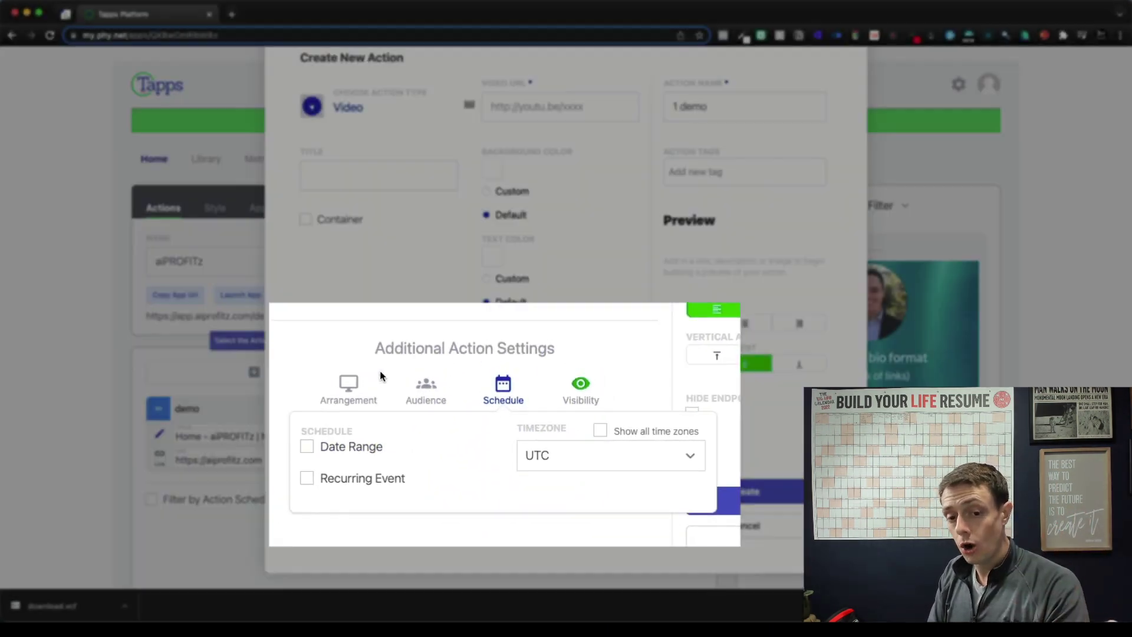
left_click(435, 392)
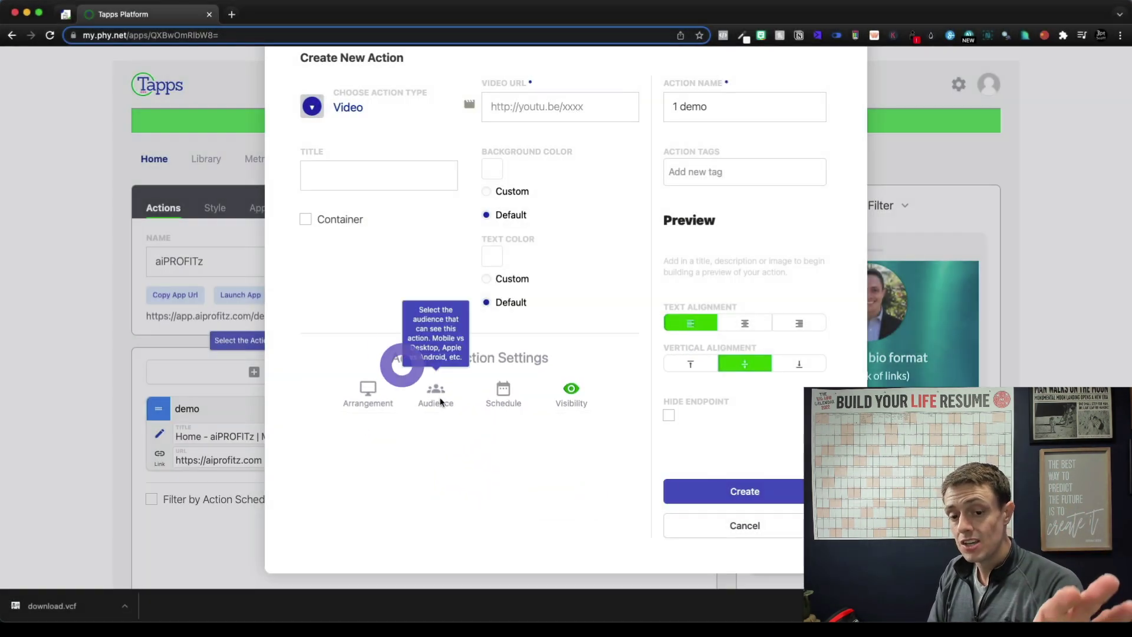
left_click(306, 444)
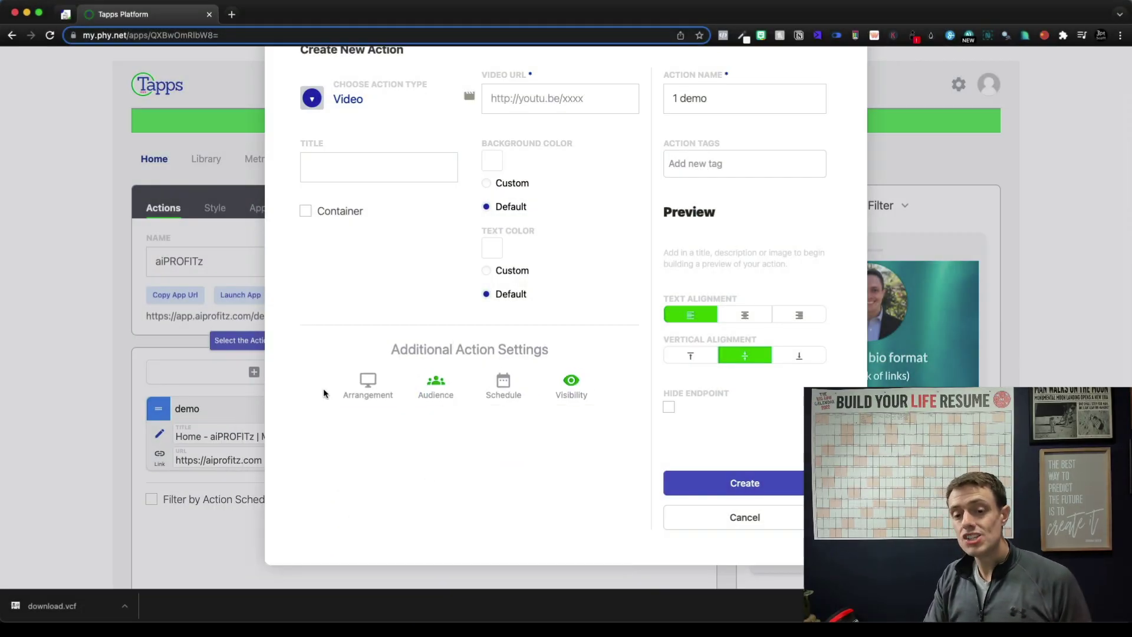
left_click(366, 387)
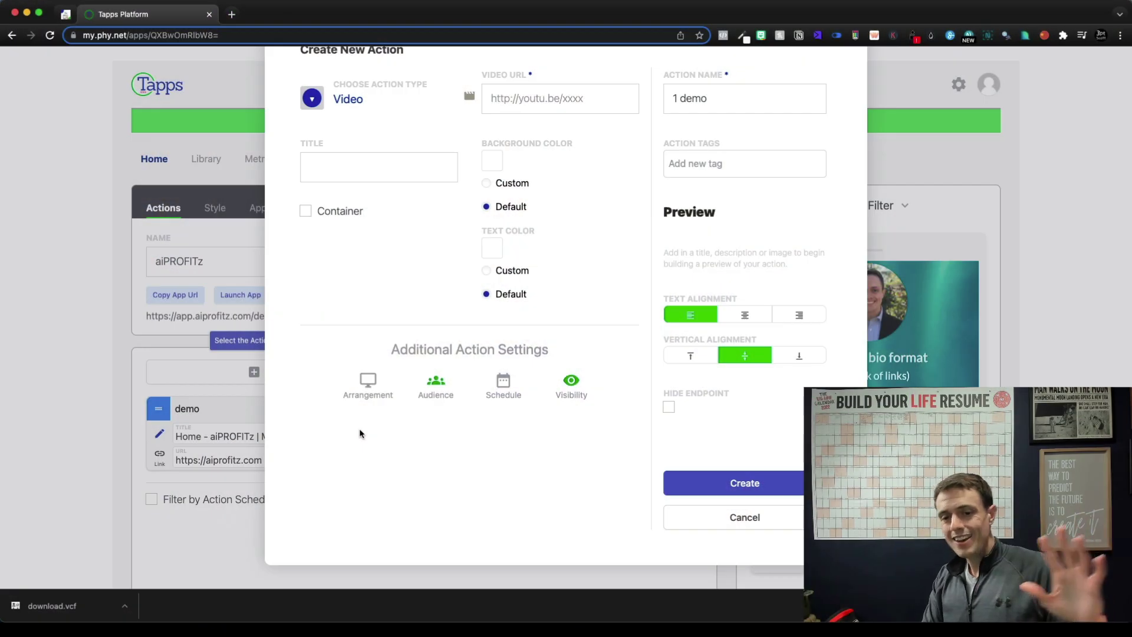
key("Escape")
left_click(358, 378)
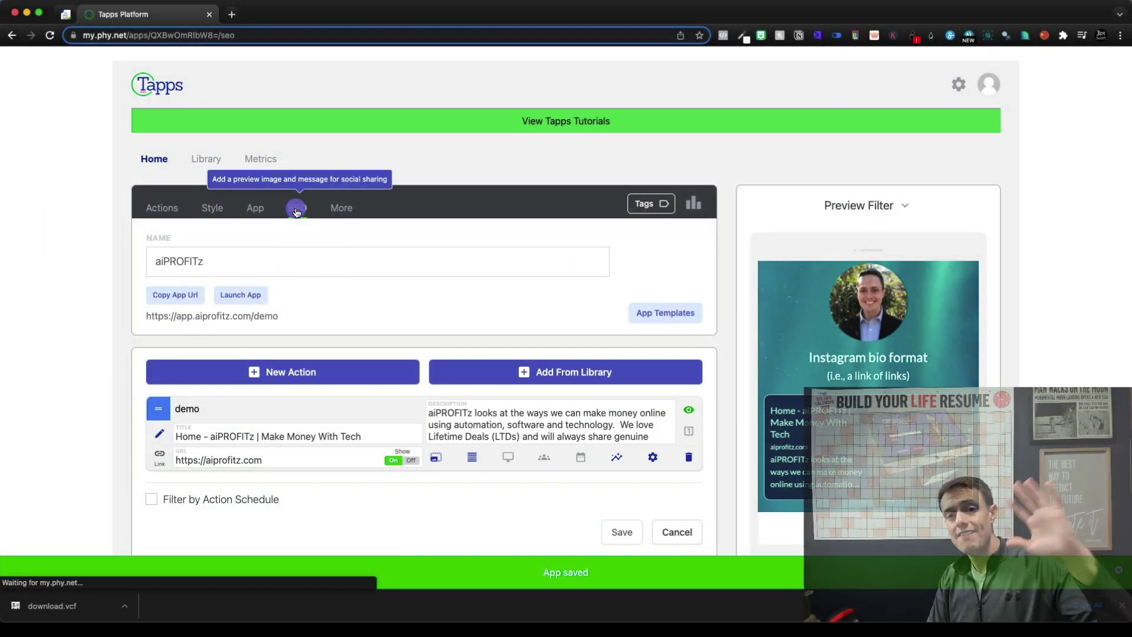
Switch on SEO for the app and go through the page title, meta description and JSON+LD fields
left_click(296, 210)
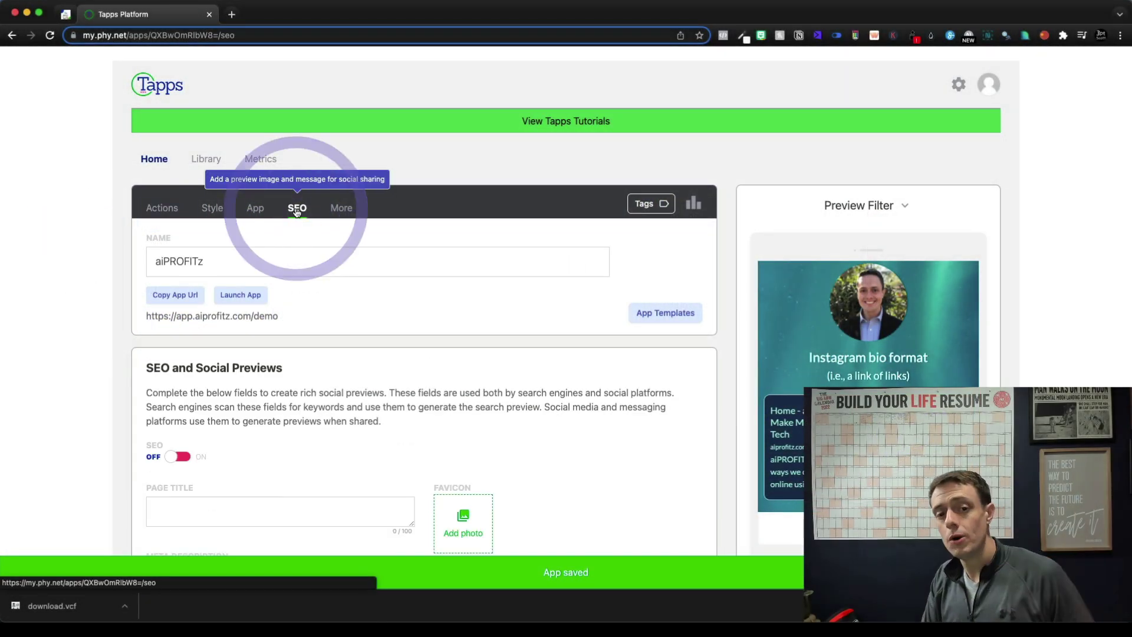
scroll(299, 213, "down", 3)
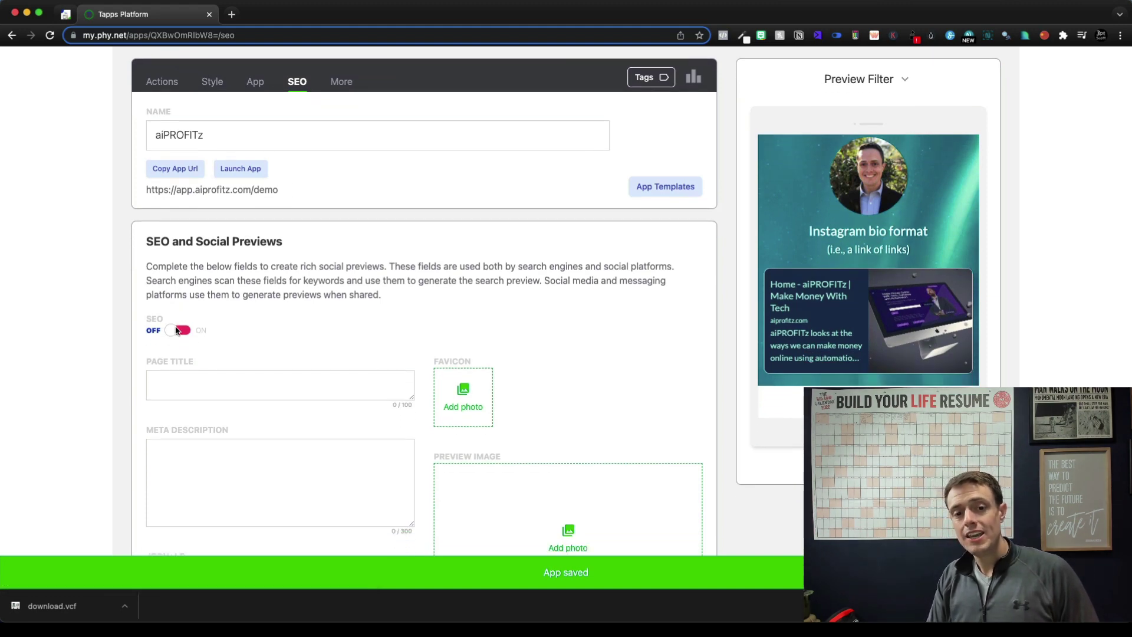
scroll(177, 331, "down", 2)
left_click(184, 304)
scroll(188, 306, "down", 1)
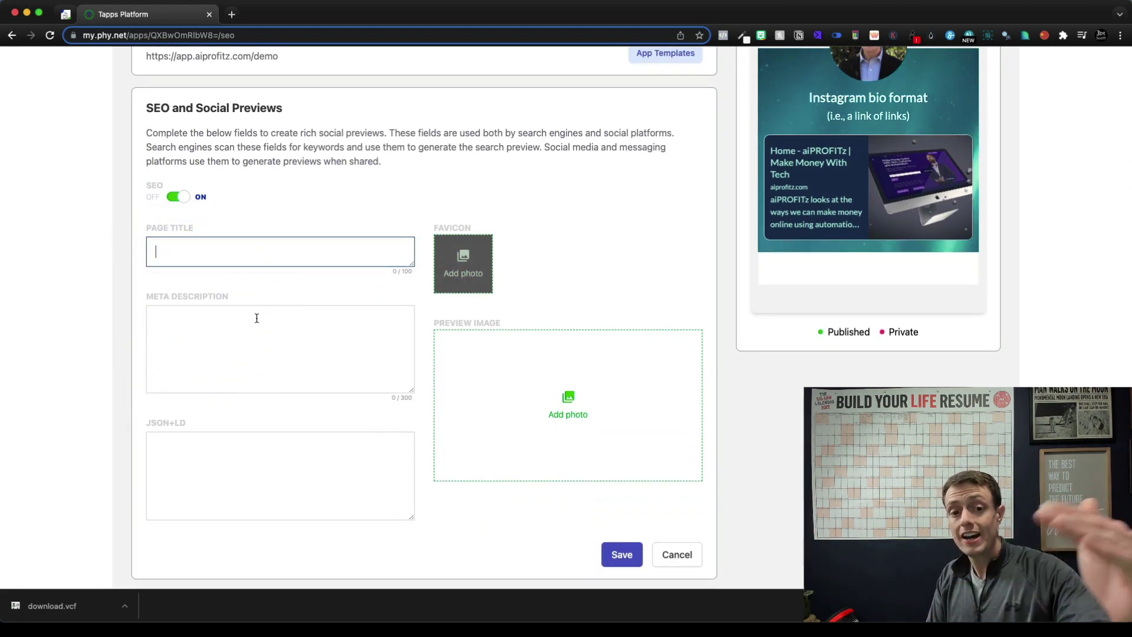
left_click(257, 320)
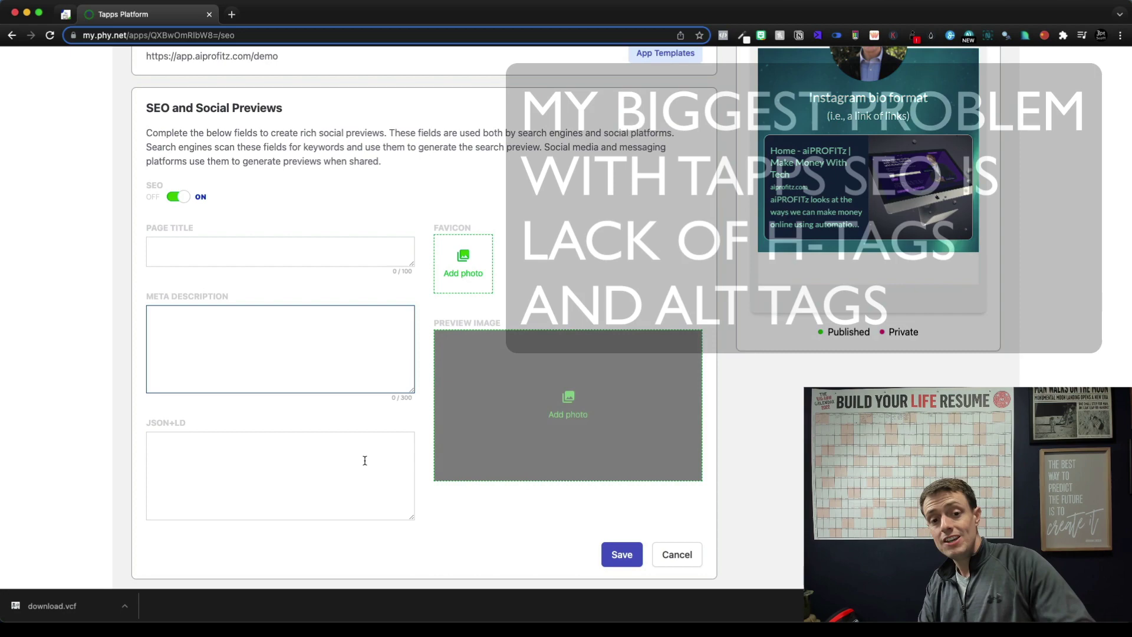
scroll(227, 349, "down", 2)
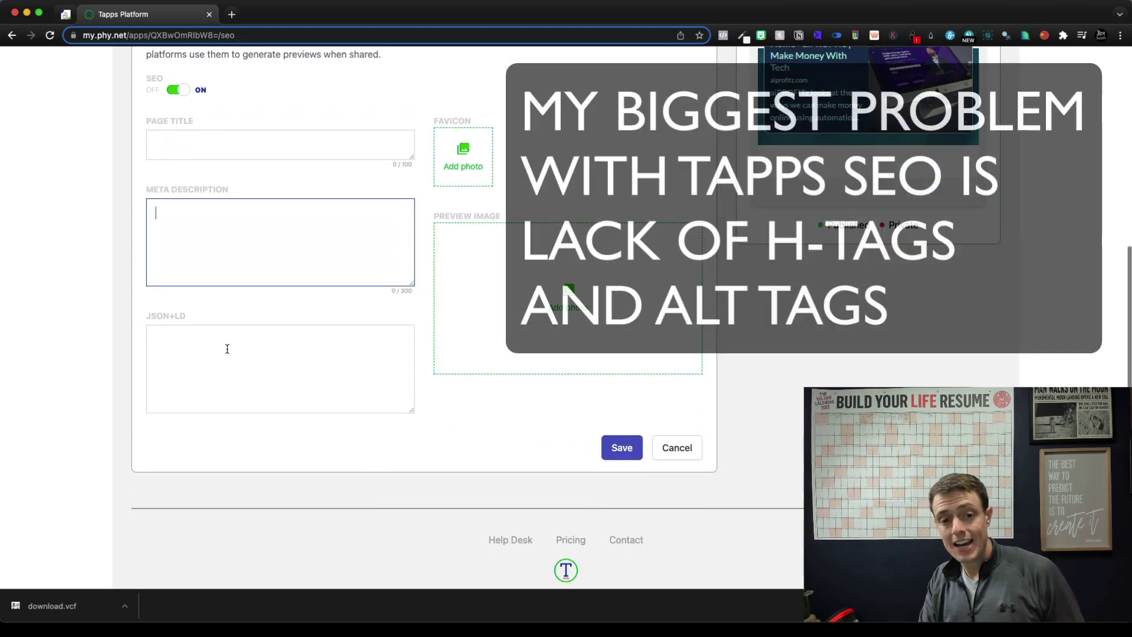
left_click(195, 322)
left_click(174, 318)
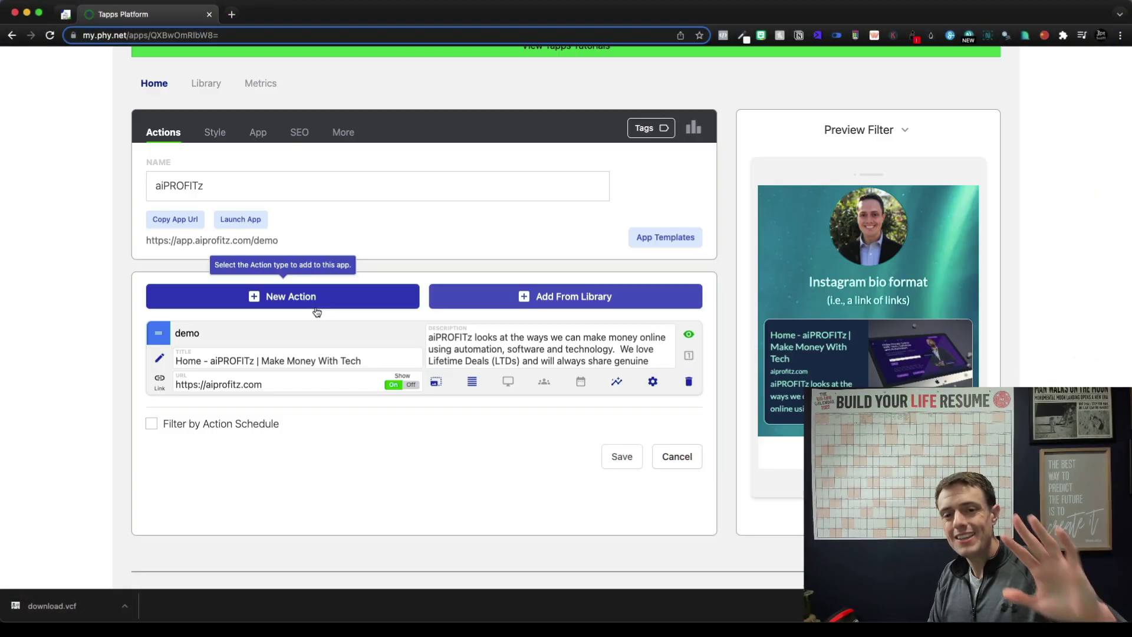
Start an Image action and look over its call-to-action details
left_click(316, 302)
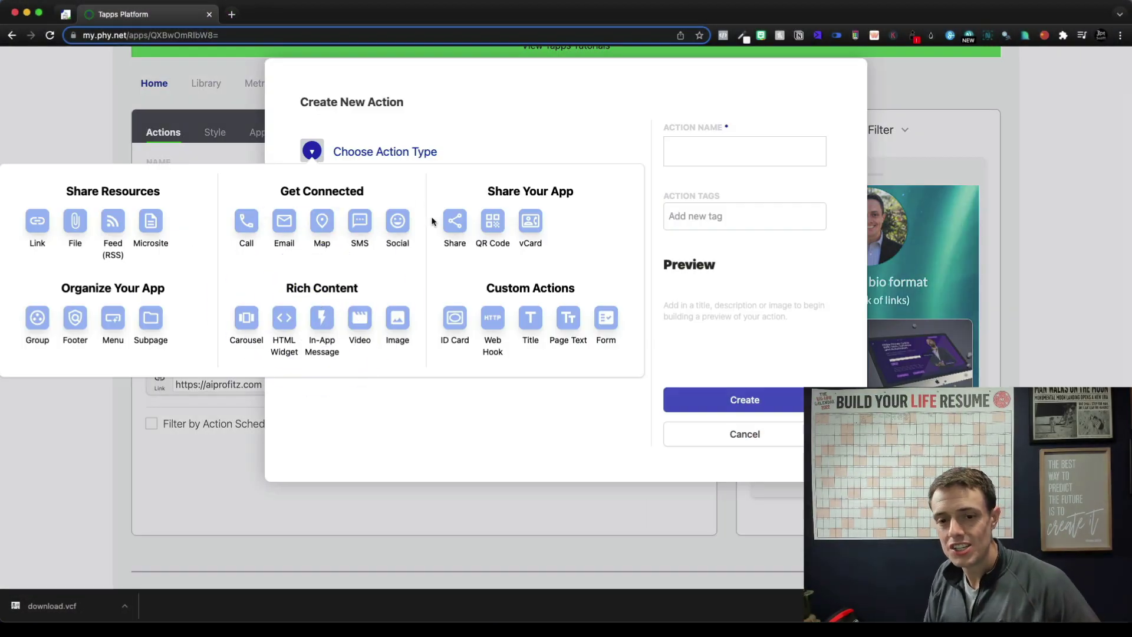
left_click(398, 319)
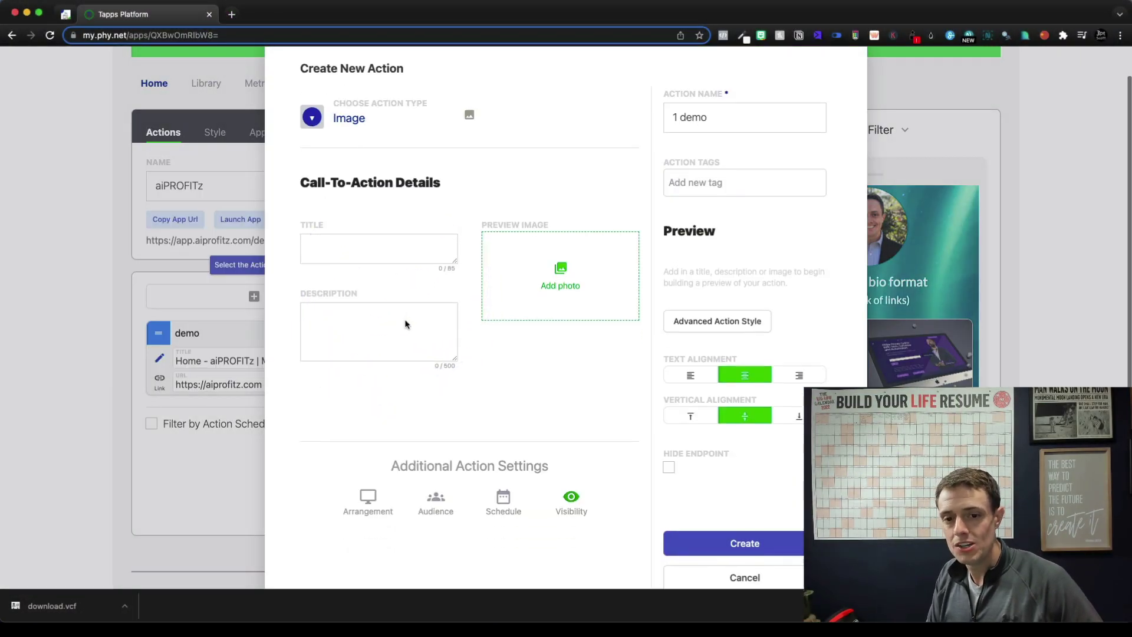
left_click(387, 316)
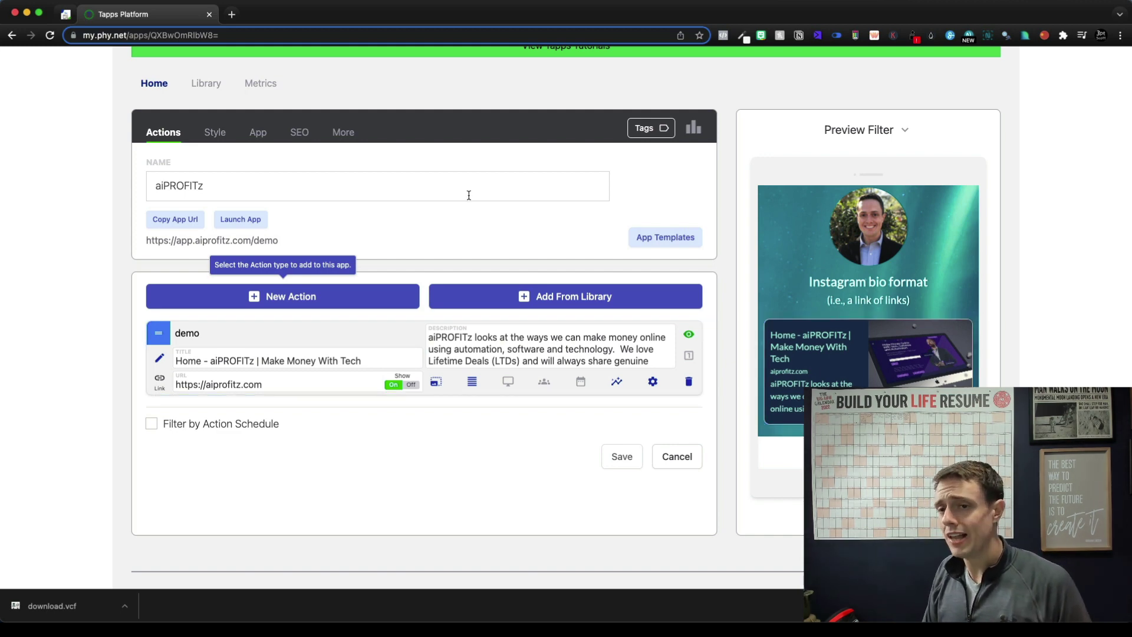
Start a Form action and check which integration types can be added to the form
left_click(331, 296)
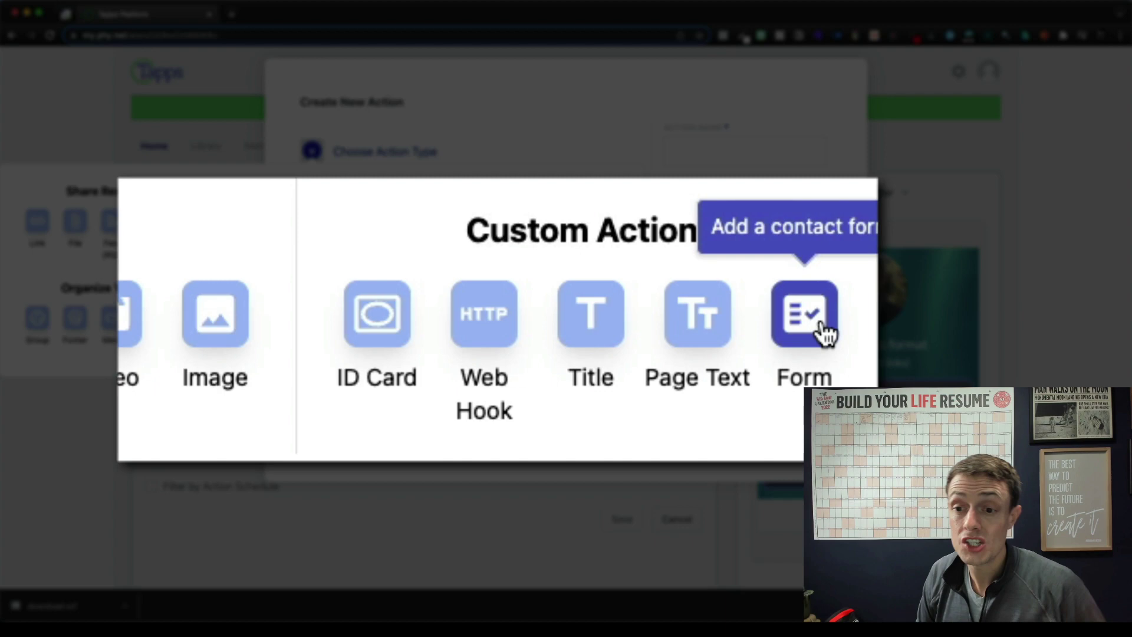
left_click(816, 313)
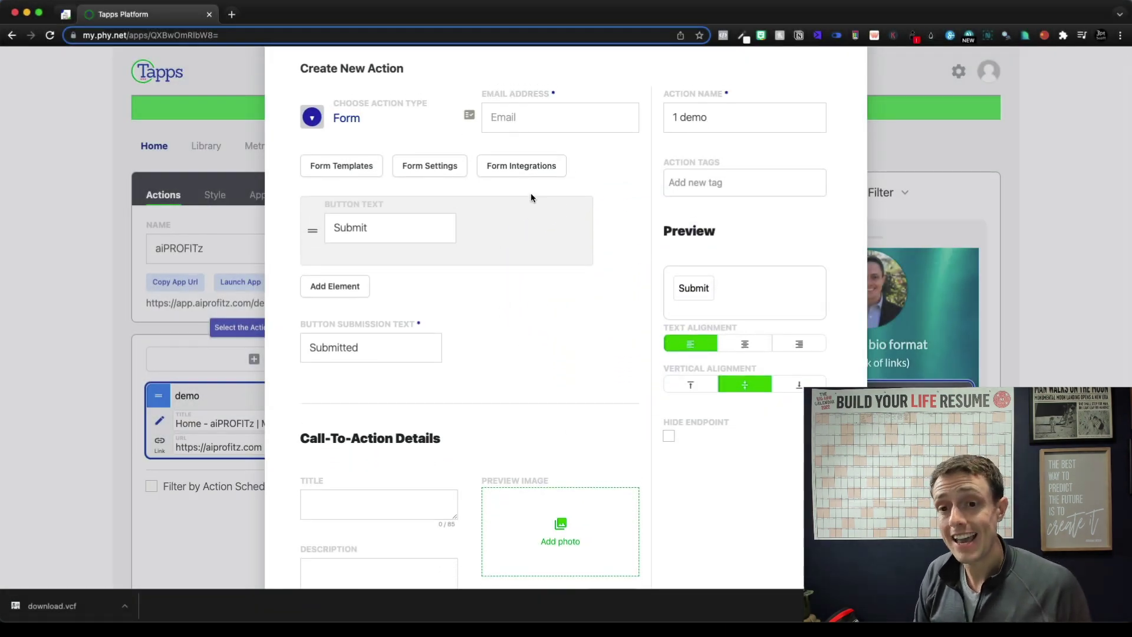
left_click(526, 159)
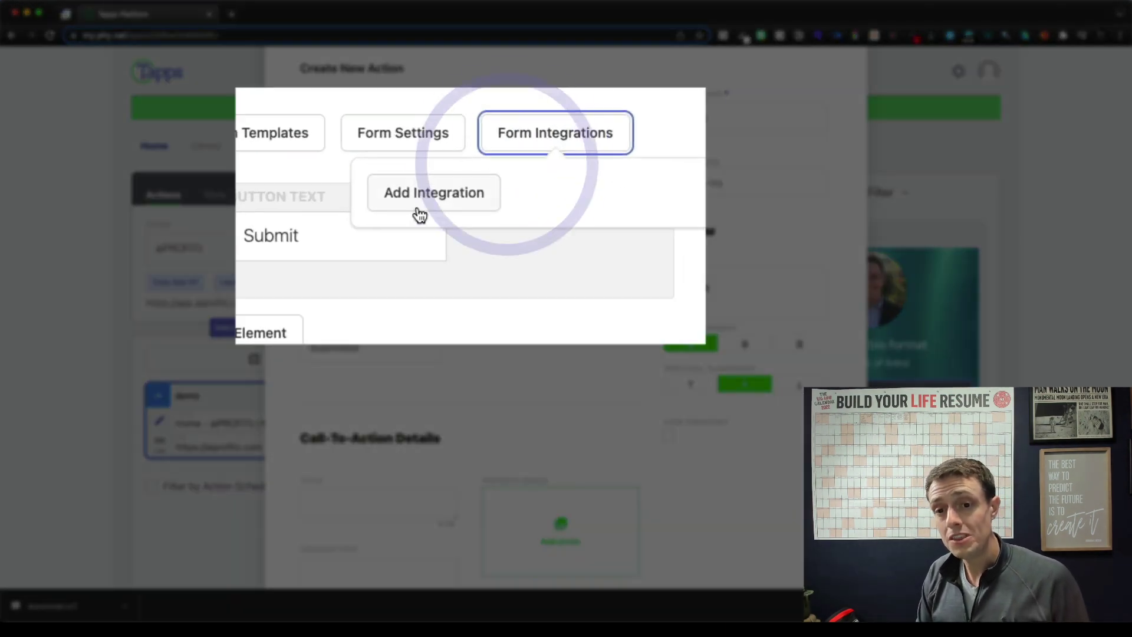
left_click(419, 211)
left_click(433, 247)
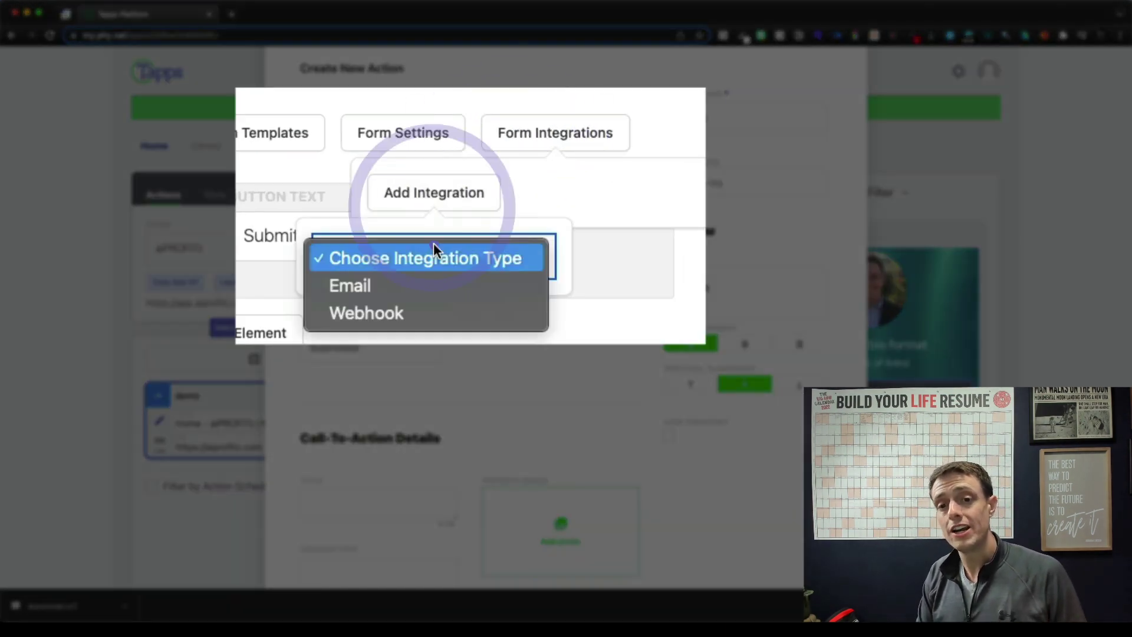
left_click(420, 290)
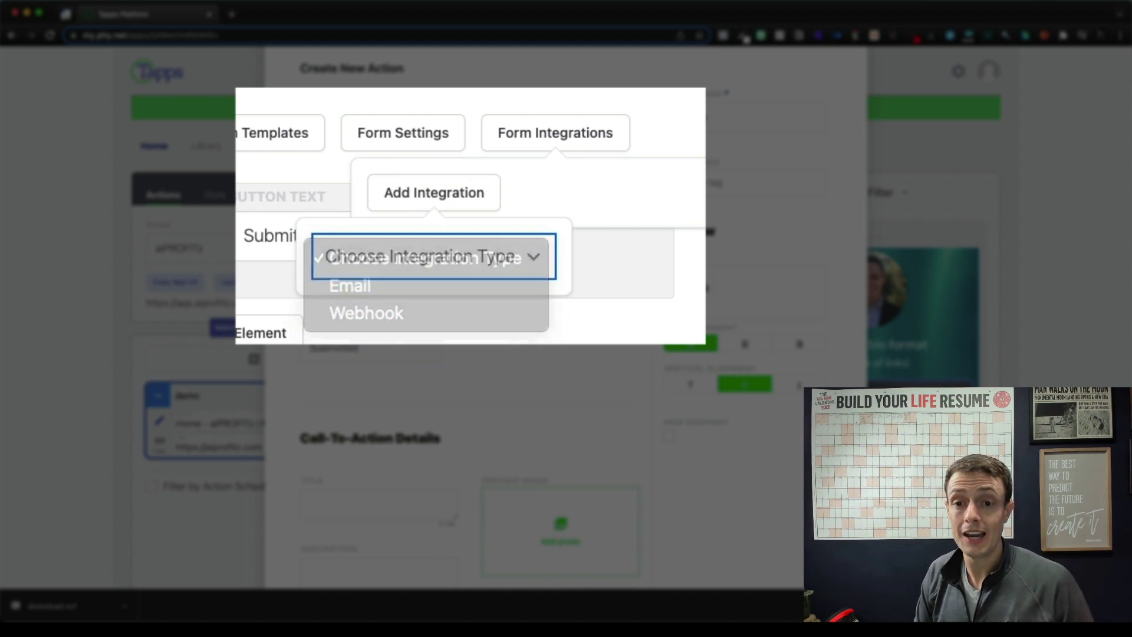
left_click(372, 106)
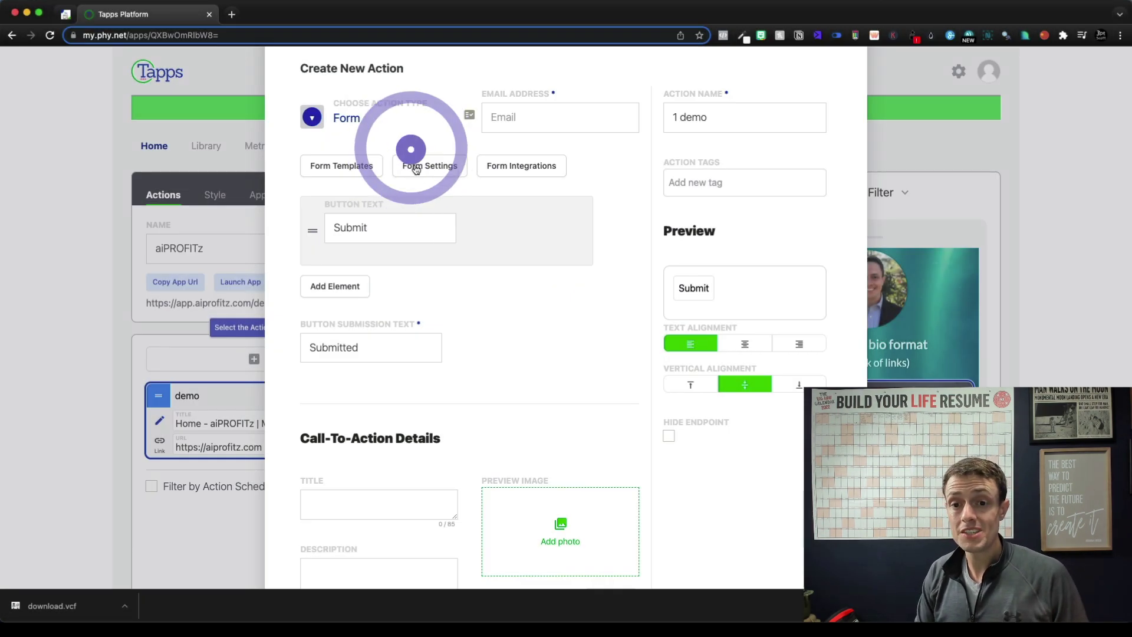
Set the form lock to None and the button destination to Link To Action, and check the existing actions available
left_click(416, 167)
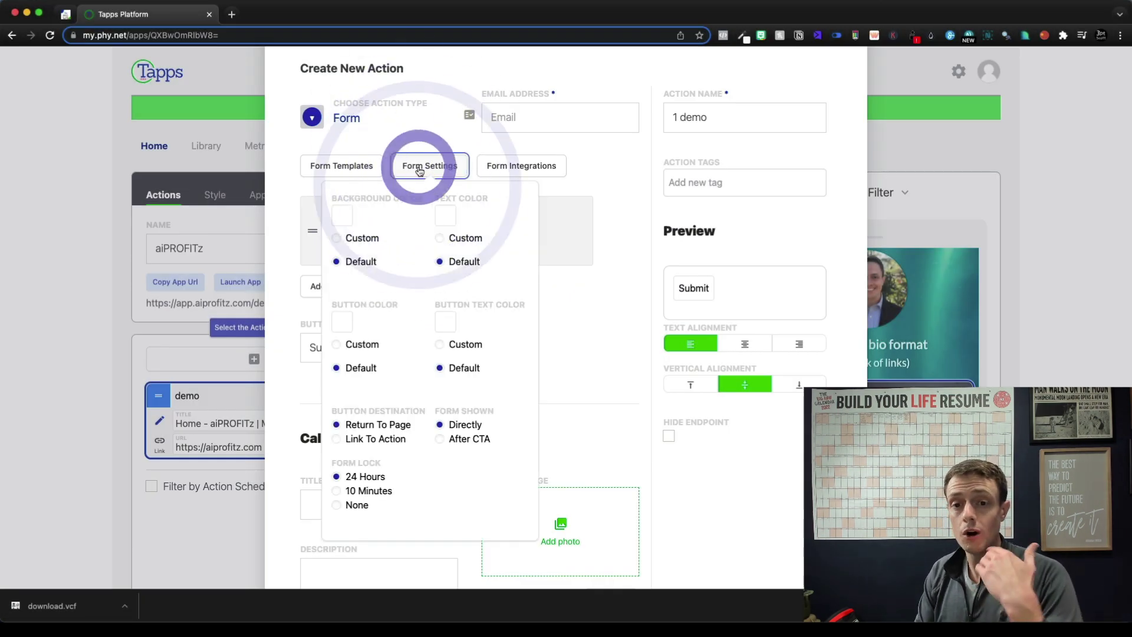
scroll(451, 273, "down", 1)
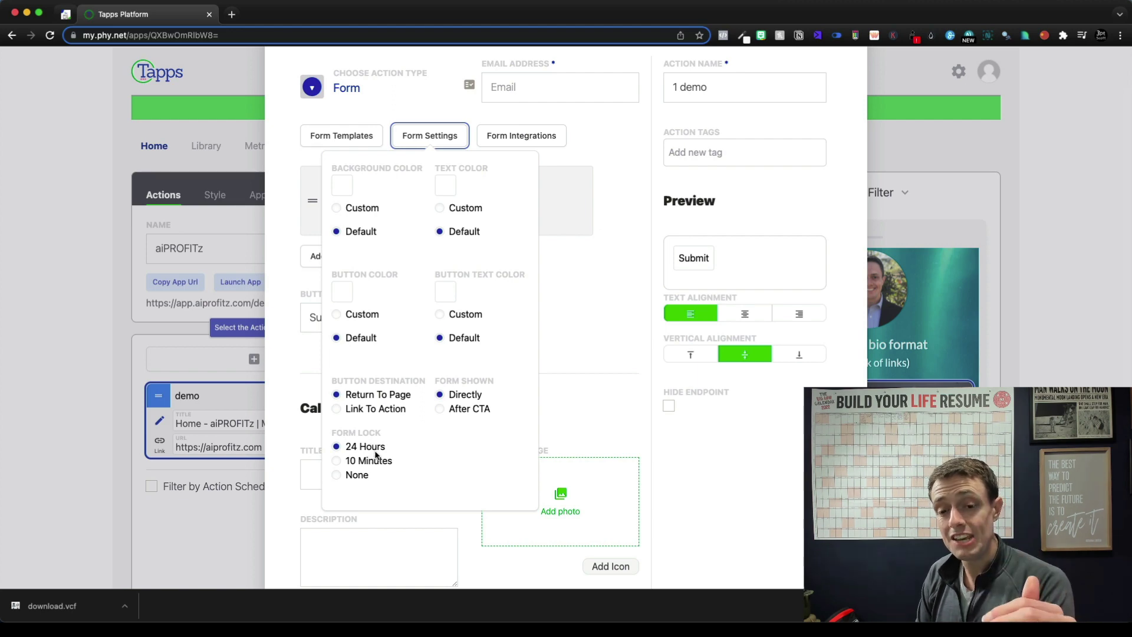
left_click(338, 476)
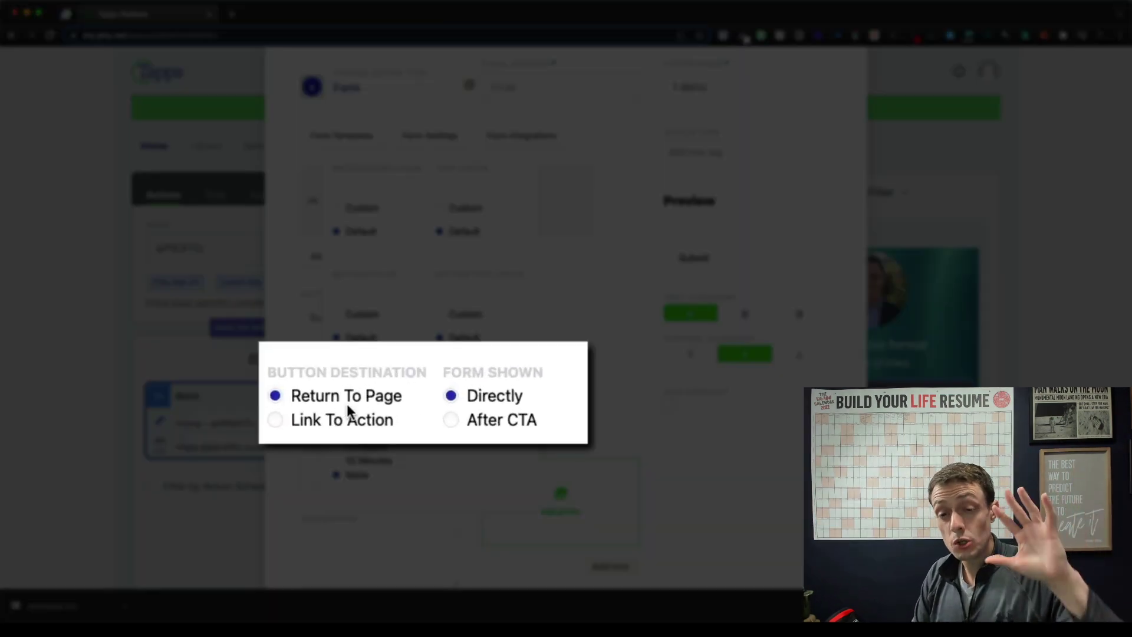
left_click(337, 422)
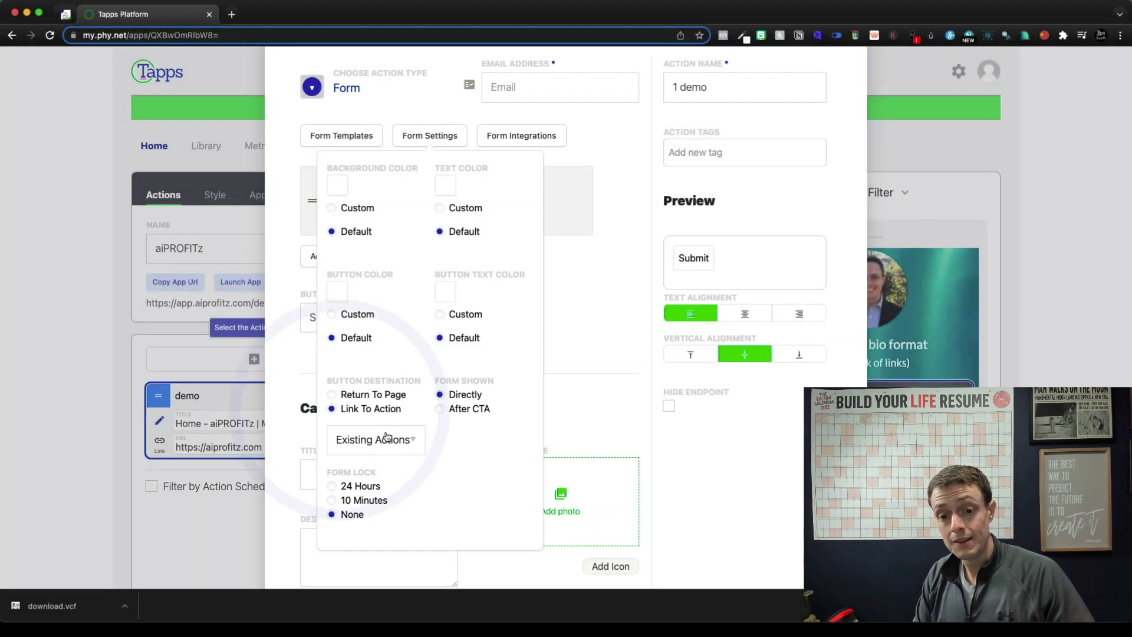
left_click(382, 437)
left_click(458, 519)
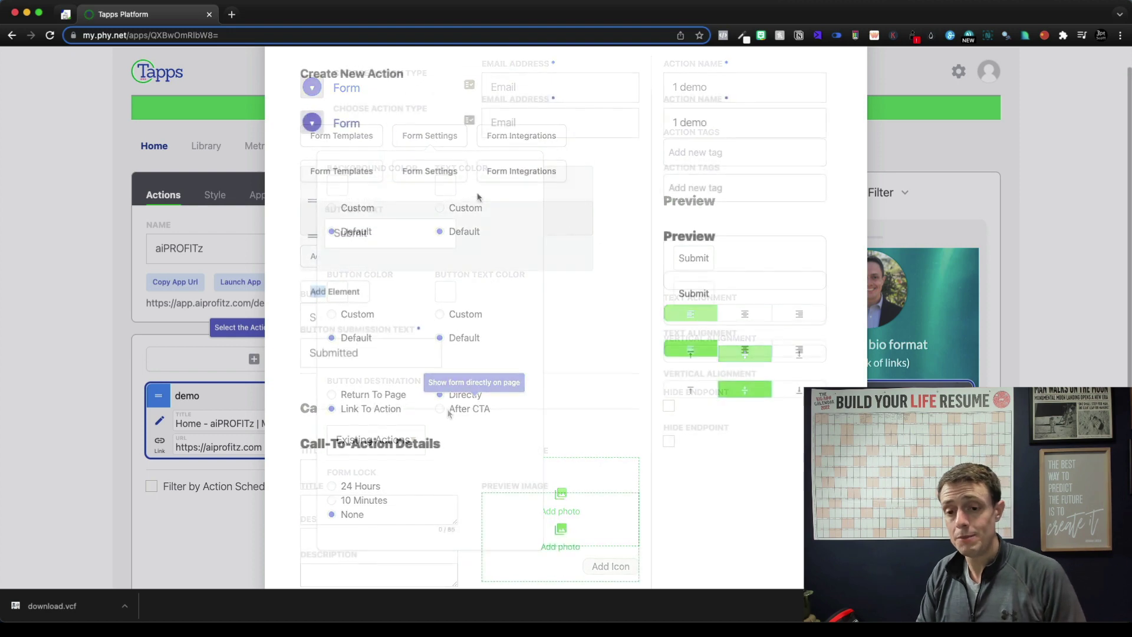
left_click(339, 200)
left_click(297, 253)
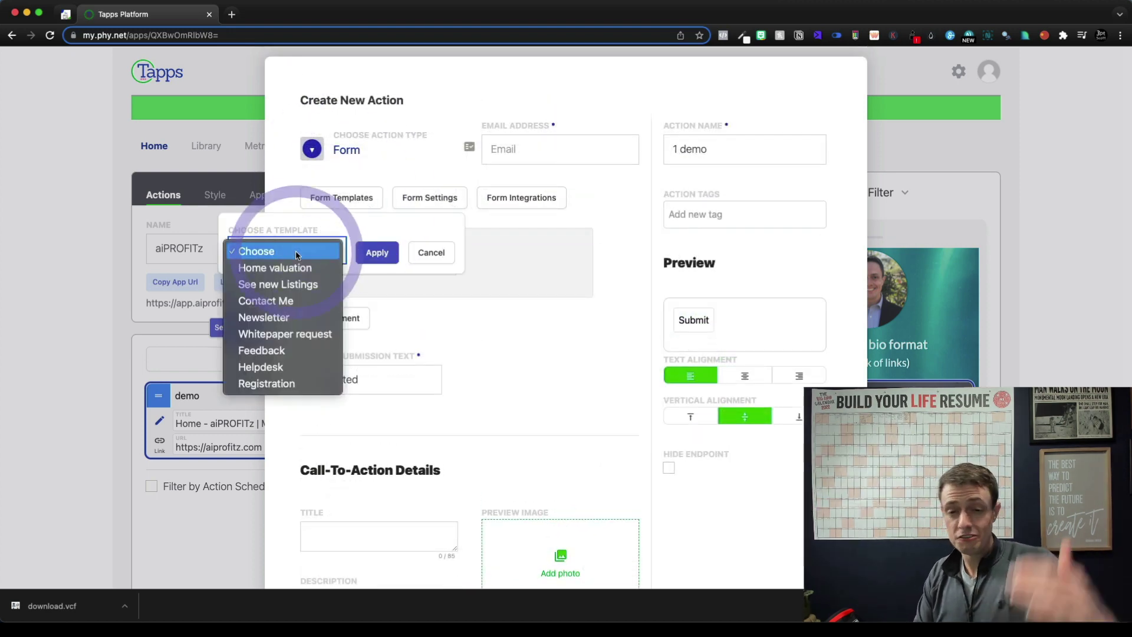
left_click(292, 350)
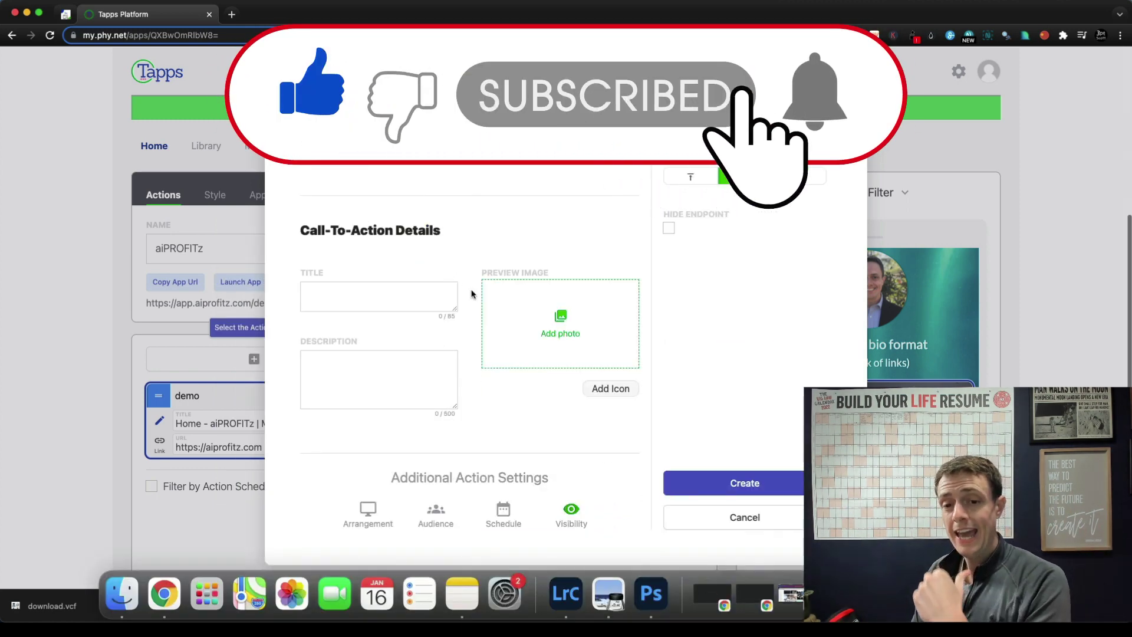
Apply the Feedback template to the new form action and go through the form's elements and details
scroll(541, 380, "up", 5)
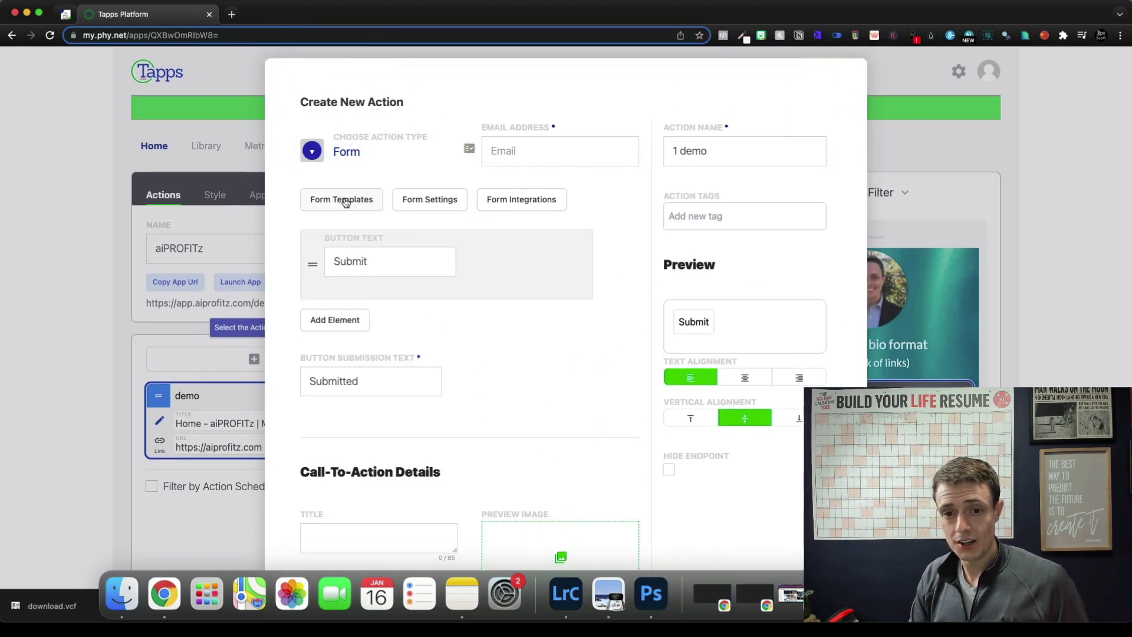
left_click(366, 201)
left_click(318, 246)
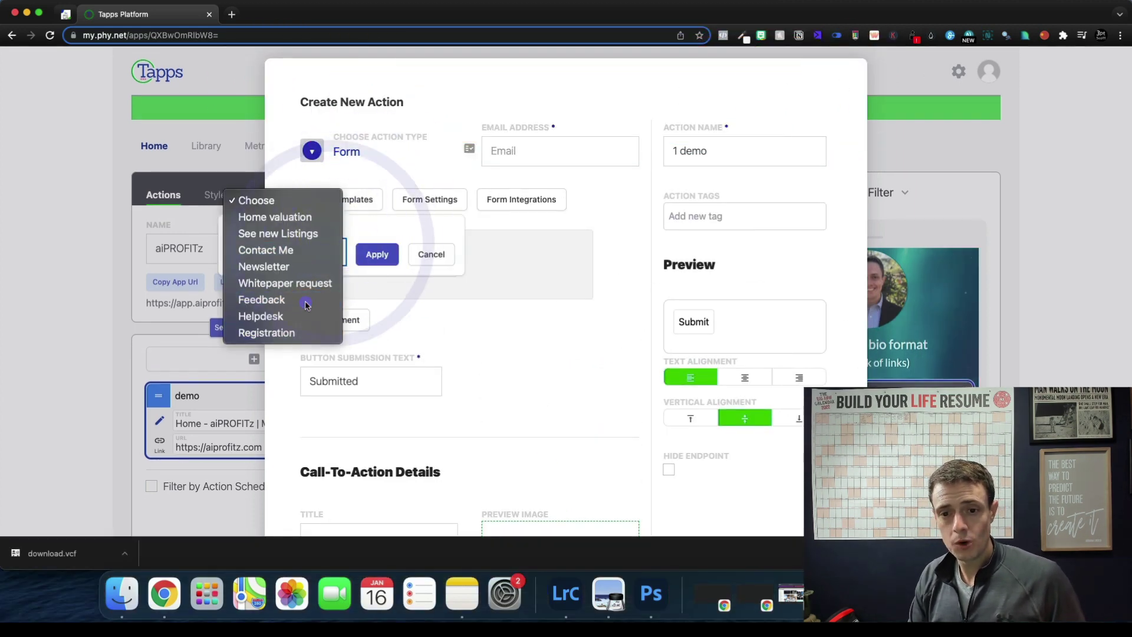
left_click(305, 299)
scroll(585, 317, "down", 5)
scroll(395, 365, "up", 3)
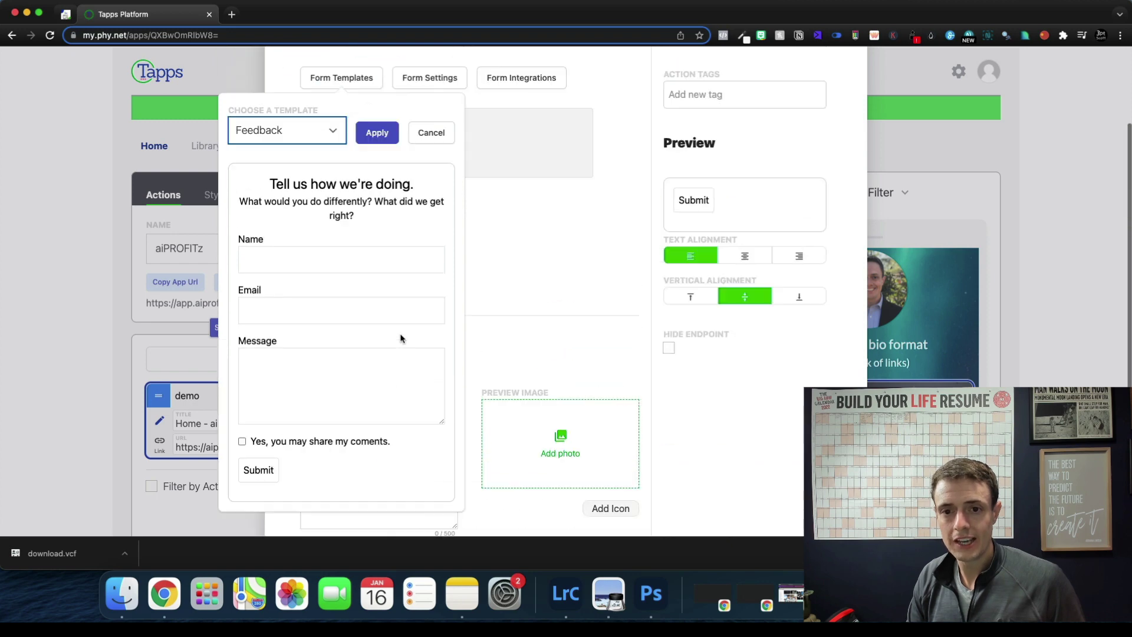
left_click(365, 127)
left_click(665, 101)
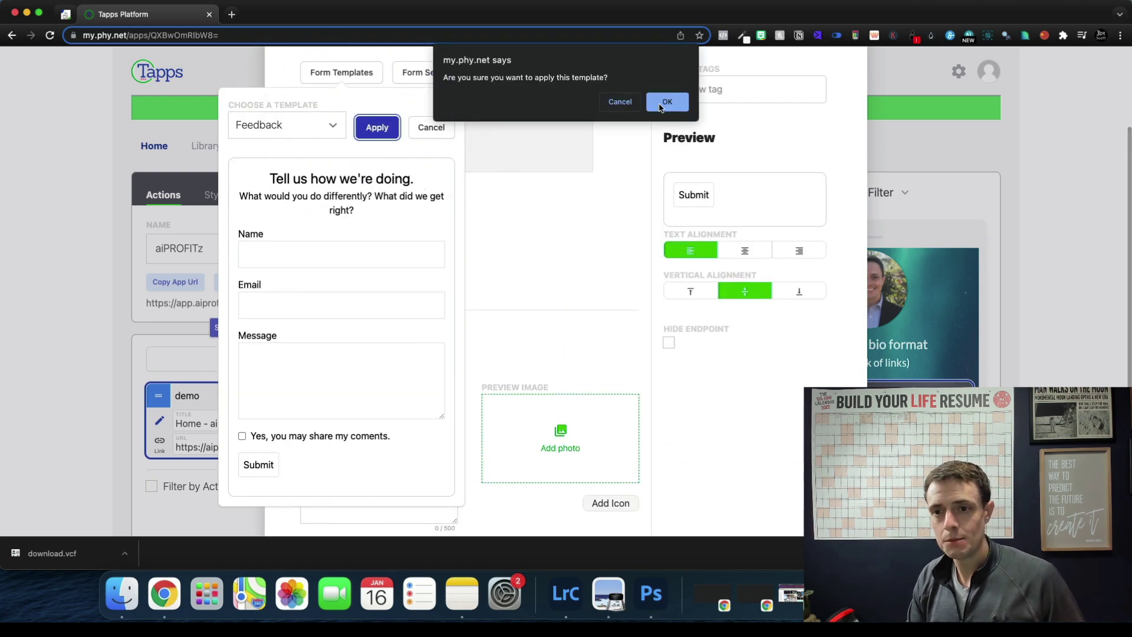
scroll(742, 269, "down", 1)
scroll(742, 268, "down", 5)
scroll(733, 265, "down", 1)
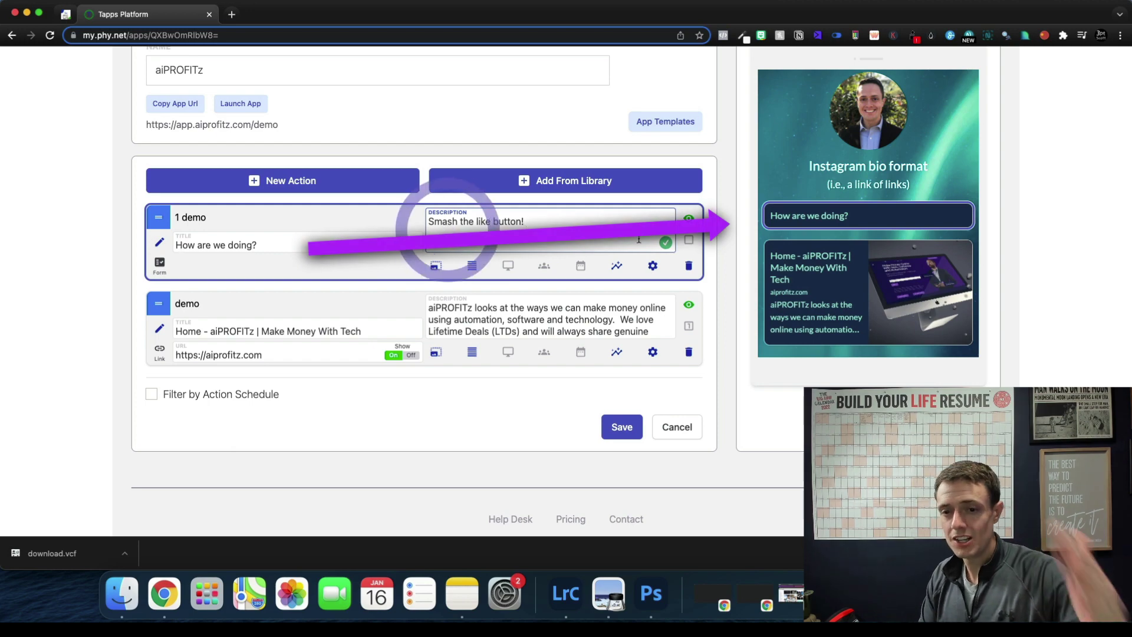
Save the description "Smash the like button!" on the feedback form action, and set its form to be shown Directly
left_click(52, 249)
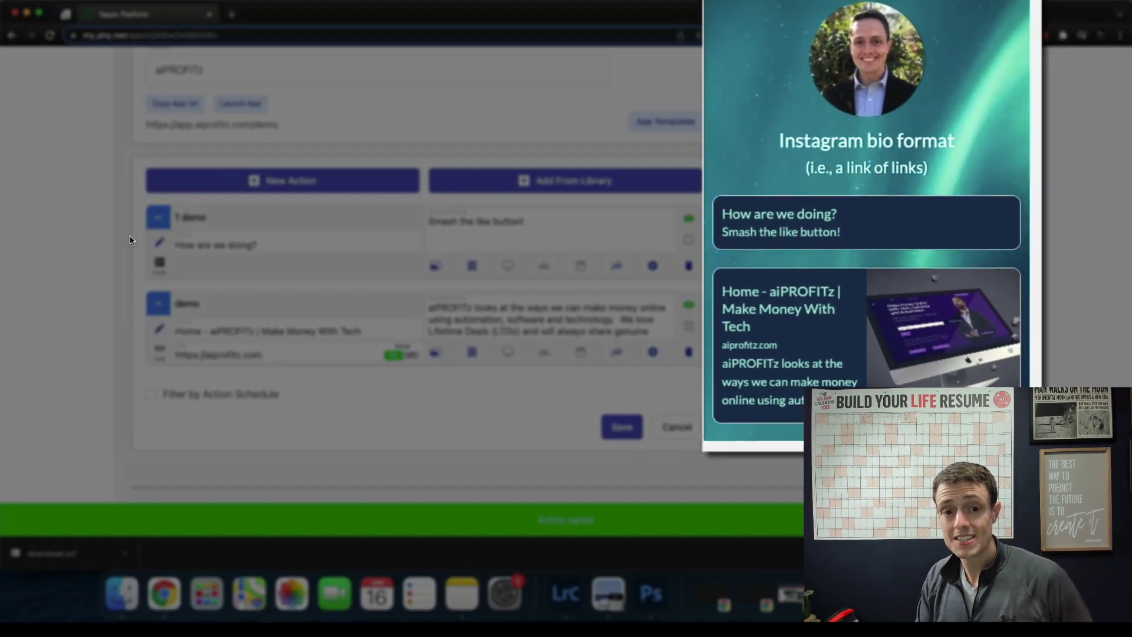
left_click(154, 243)
scroll(356, 354, "down", 10)
scroll(356, 355, "down", 2)
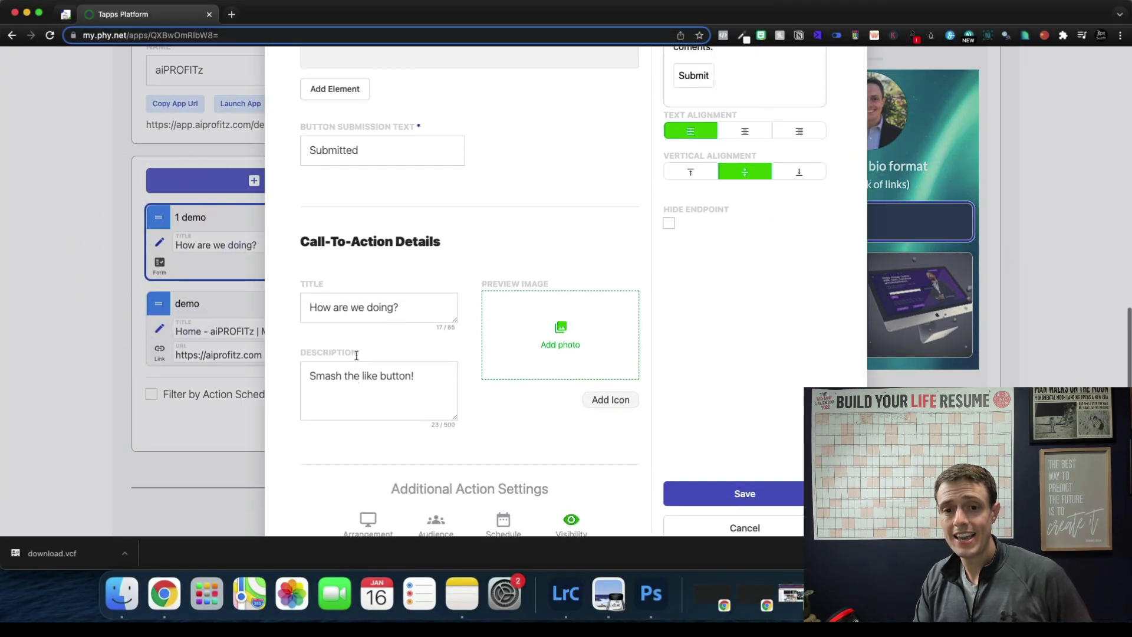
scroll(361, 345, "up", 8)
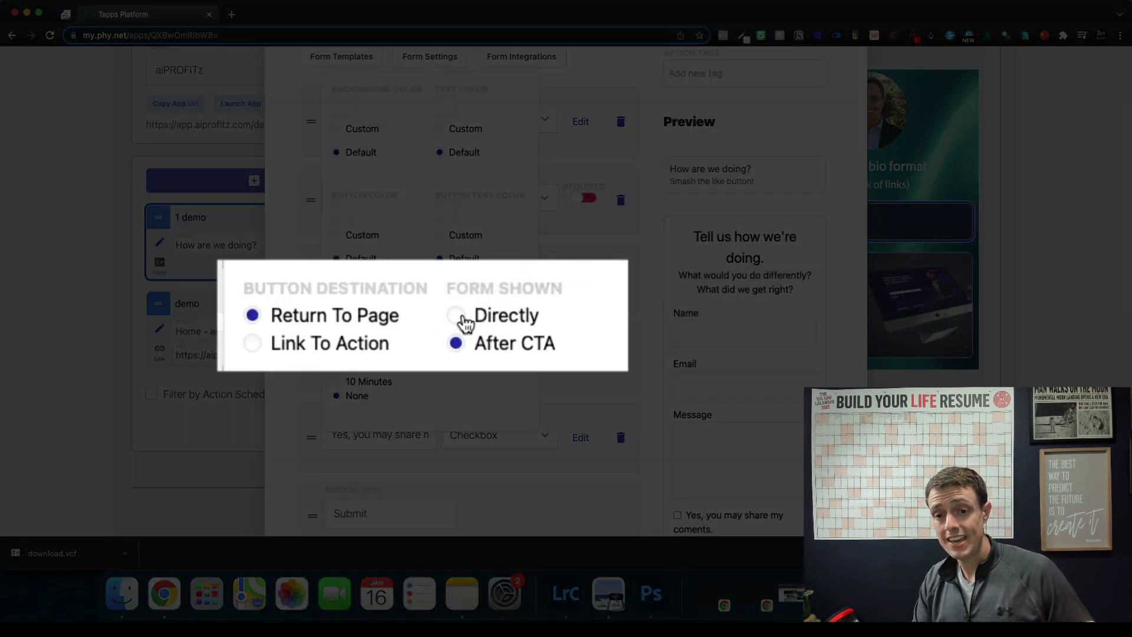
left_click(464, 318)
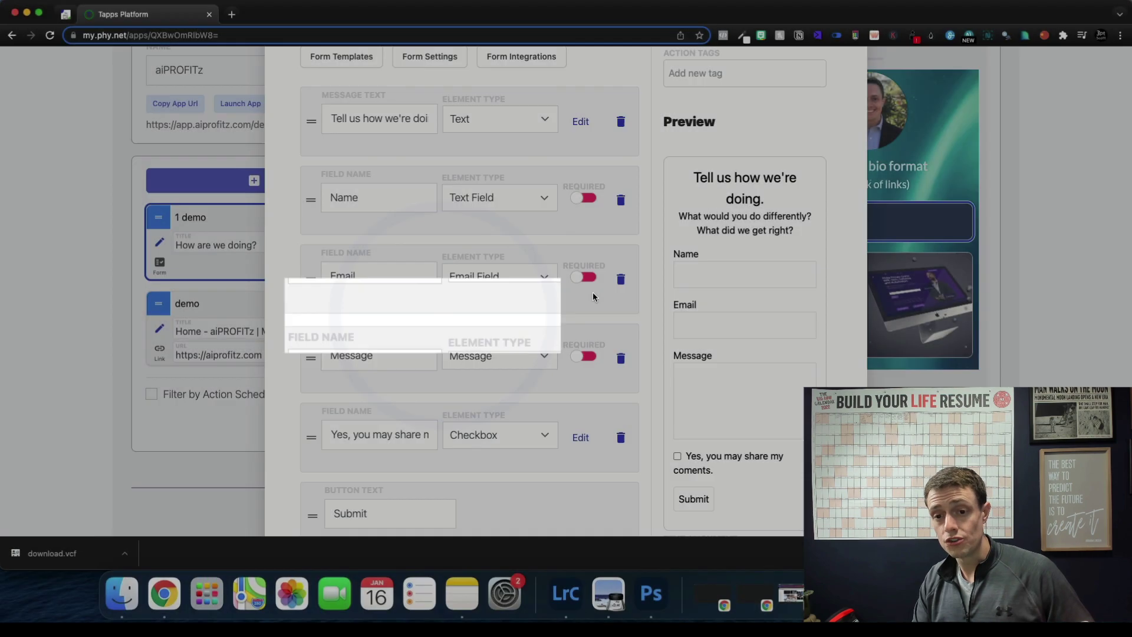
scroll(592, 292, "down", 10)
left_click(744, 429)
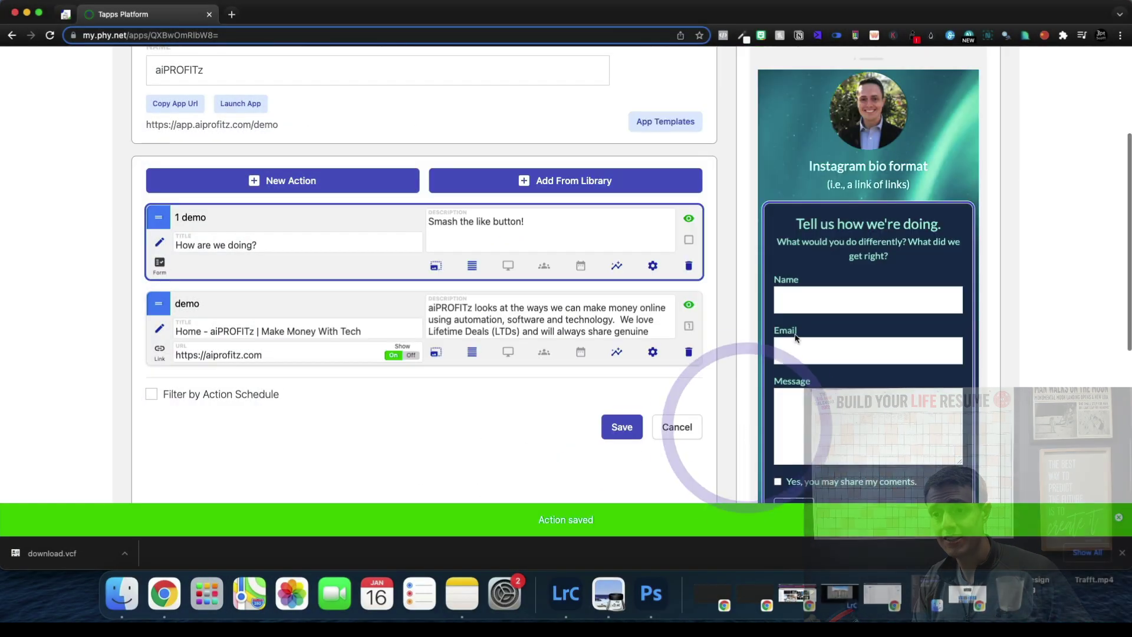
Find the Tapps Affiliate Link action in the library by filtering names for "tapps", and add it to the app
scroll(837, 375, "down", 5)
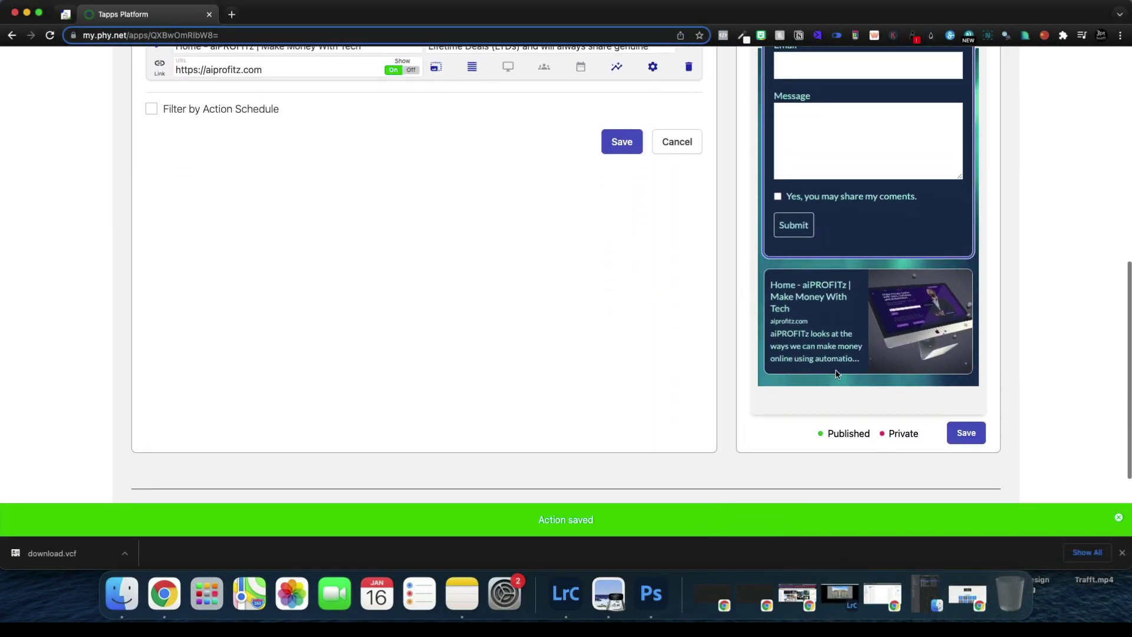
scroll(838, 375, "up", 10)
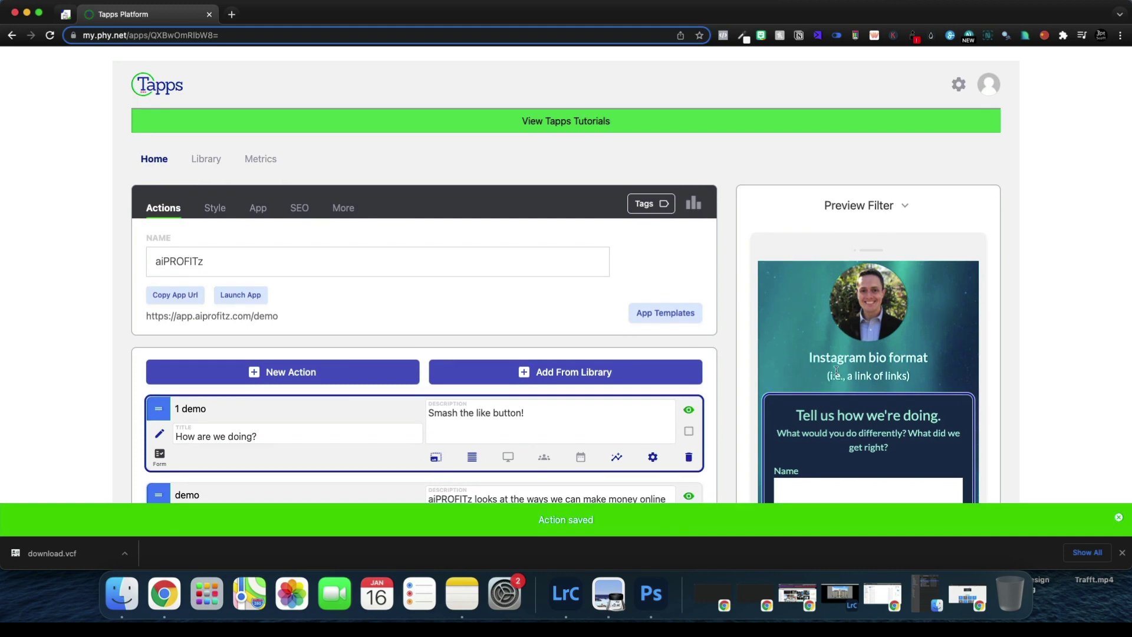
scroll(590, 295, "up", 2)
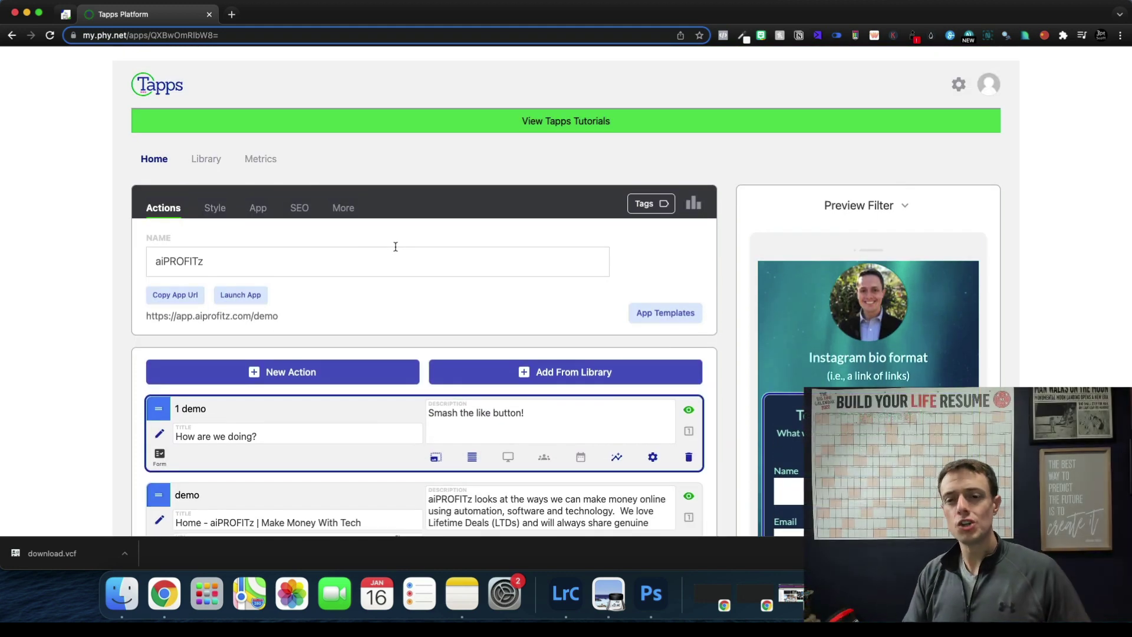
left_click(581, 369)
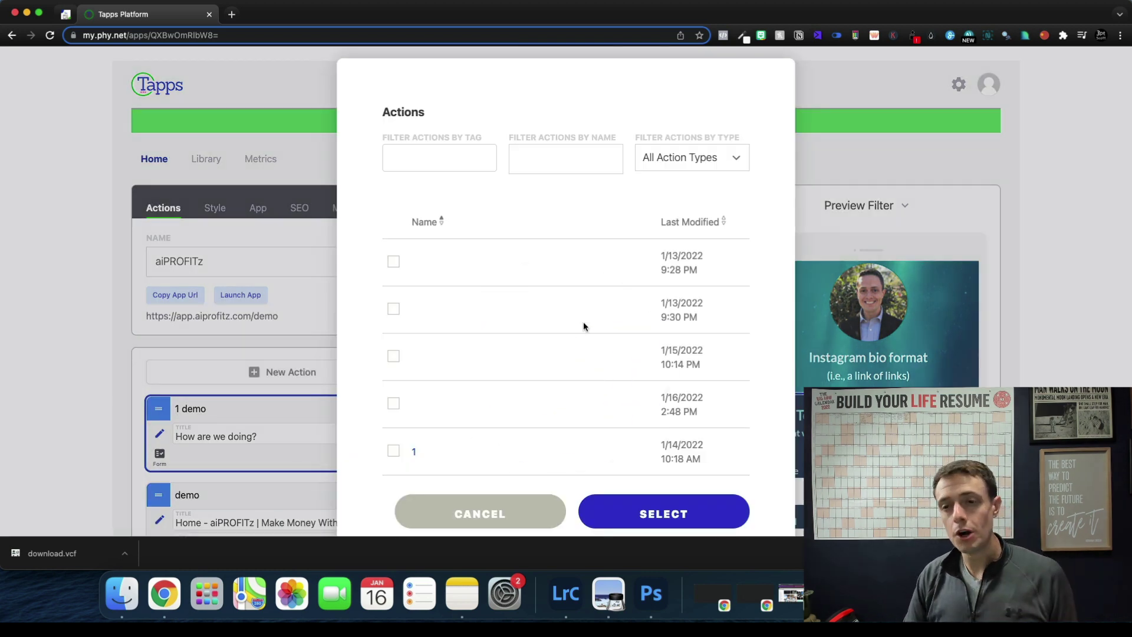
left_click(569, 158)
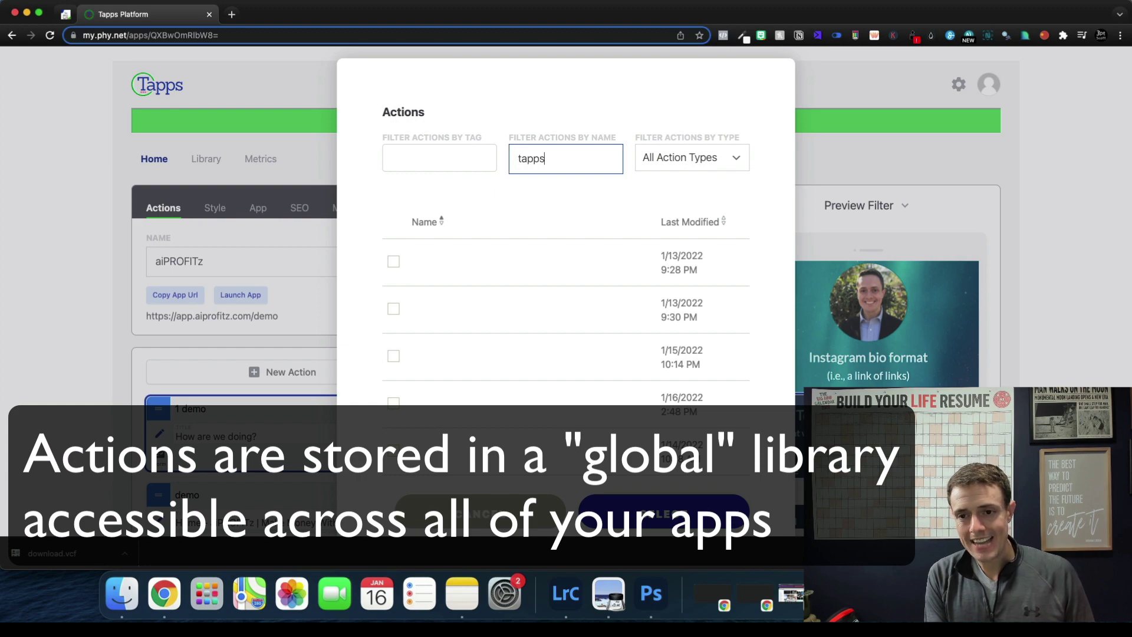
left_click(393, 309)
left_click(663, 513)
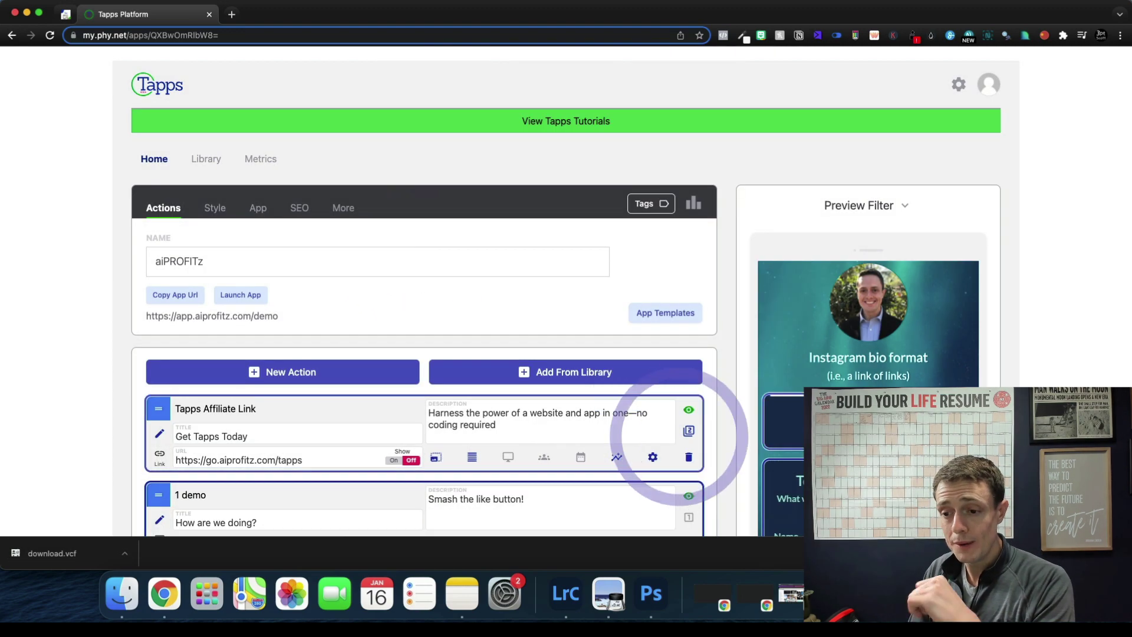
scroll(412, 354, "down", 7)
scroll(531, 265, "up", 5)
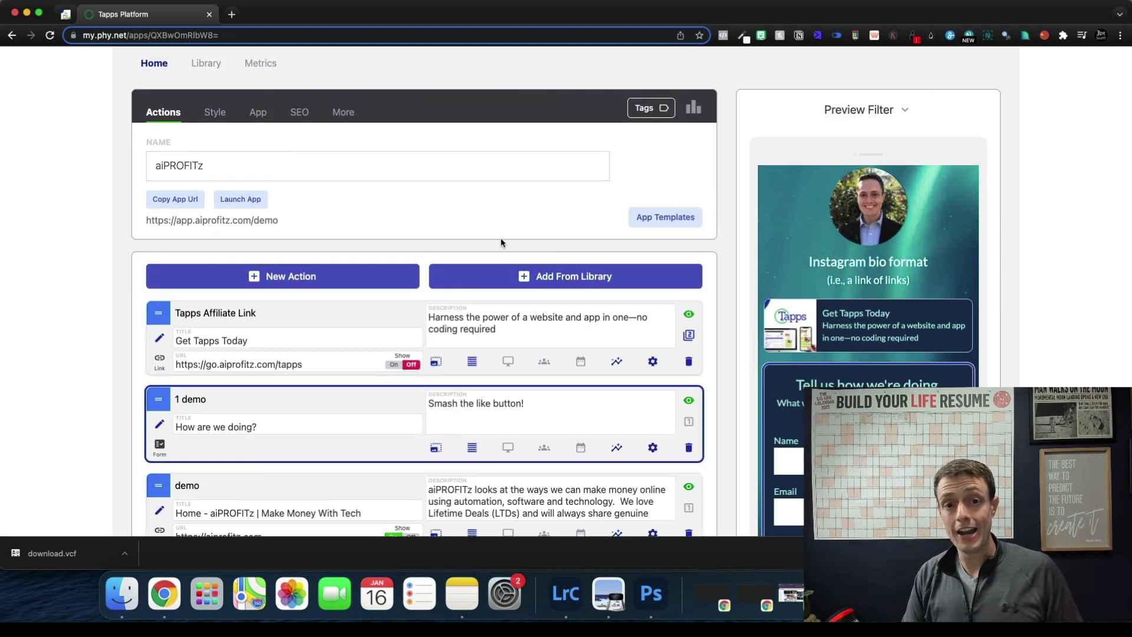
Go through the app's style settings and font choices, and compare the Single Column and Multi Column arrangements in the sample views
scroll(529, 189, "down", 3)
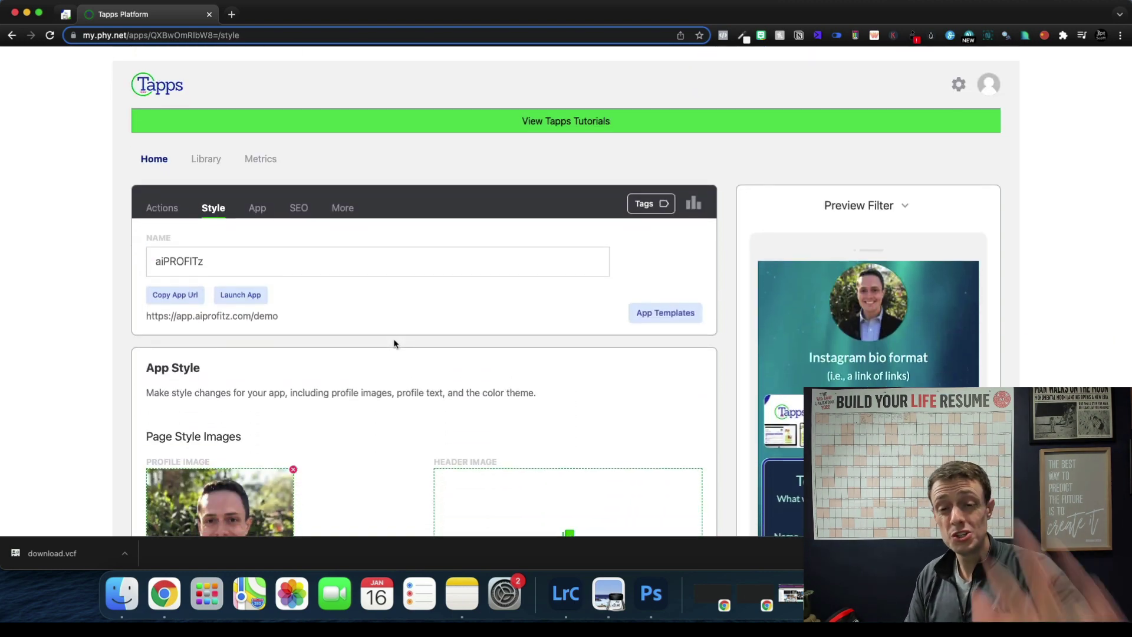
scroll(395, 344, "down", 8)
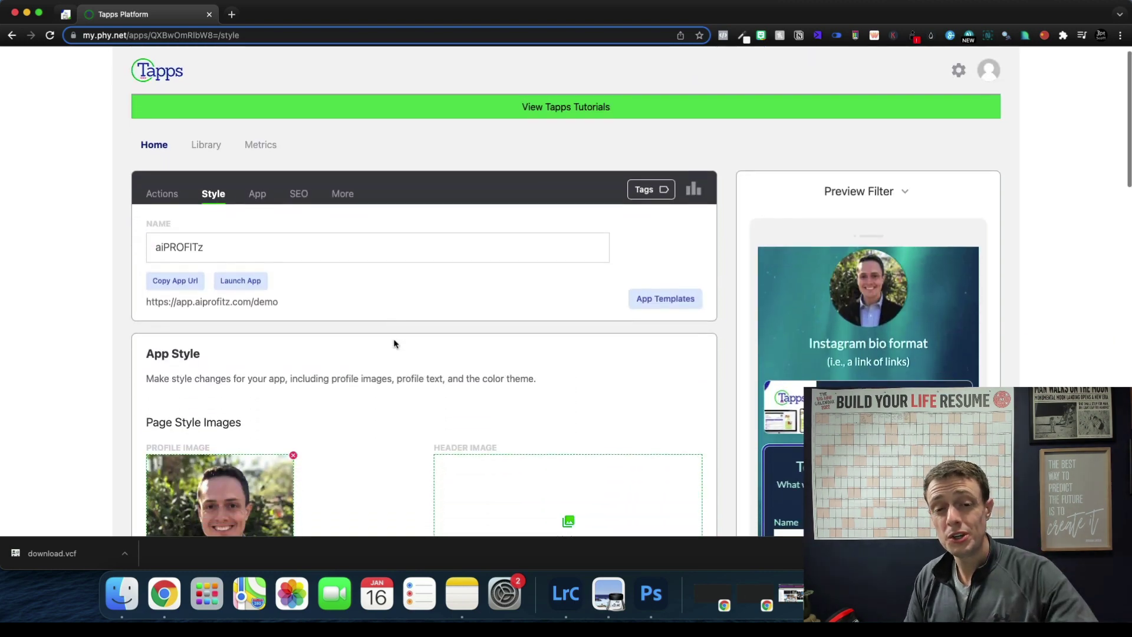
scroll(395, 343, "down", 10)
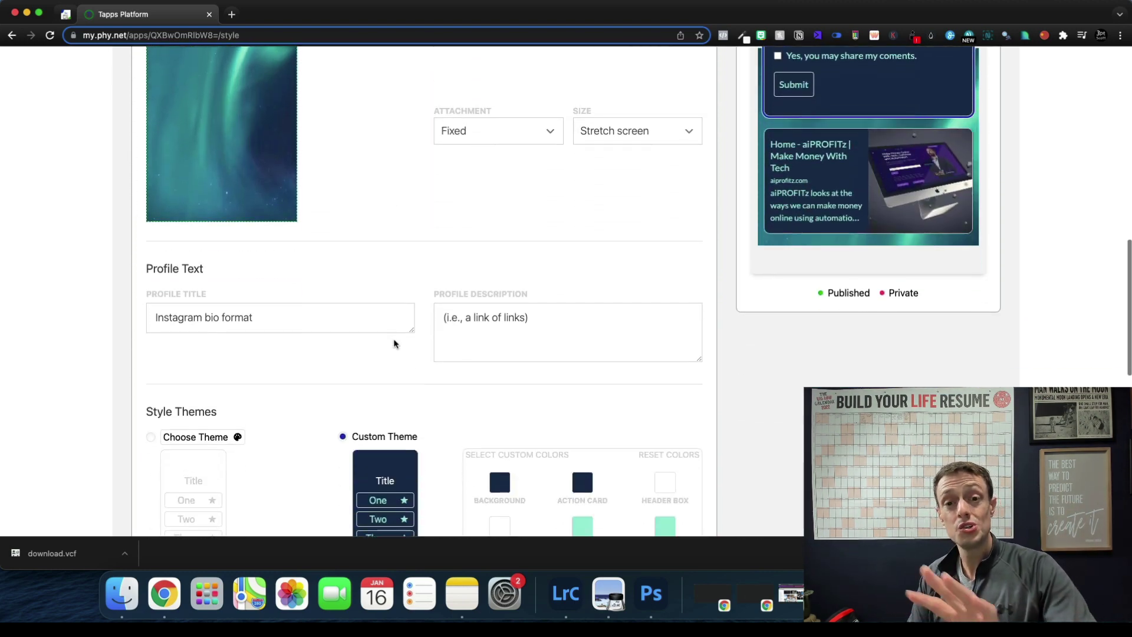
left_click(361, 243)
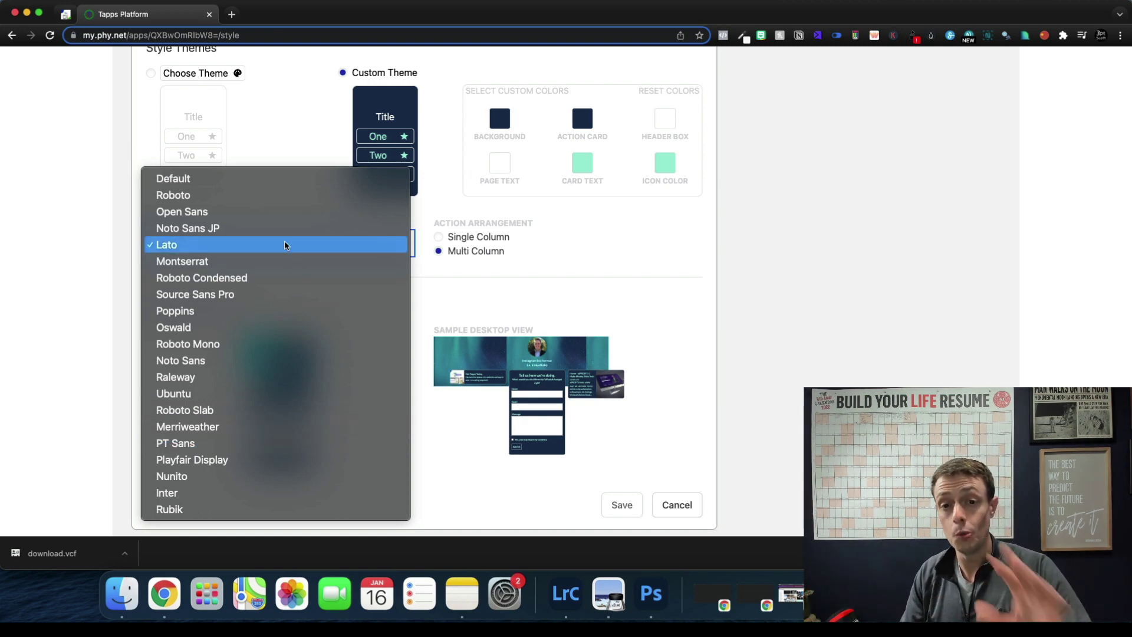
left_click(550, 253)
scroll(550, 257, "down", 1)
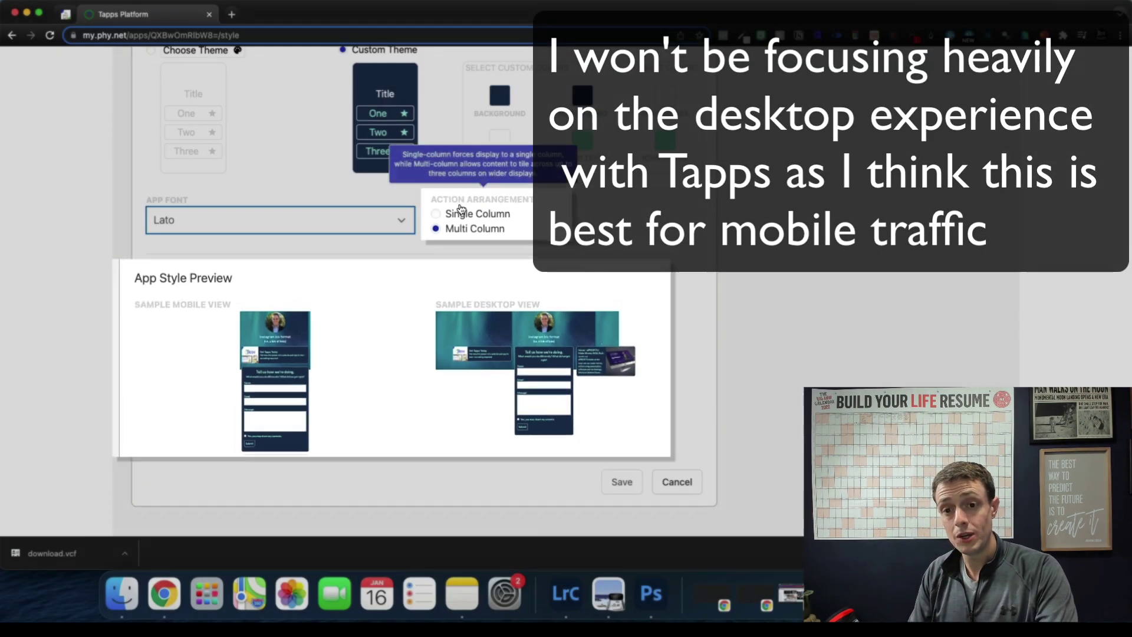
left_click(461, 212)
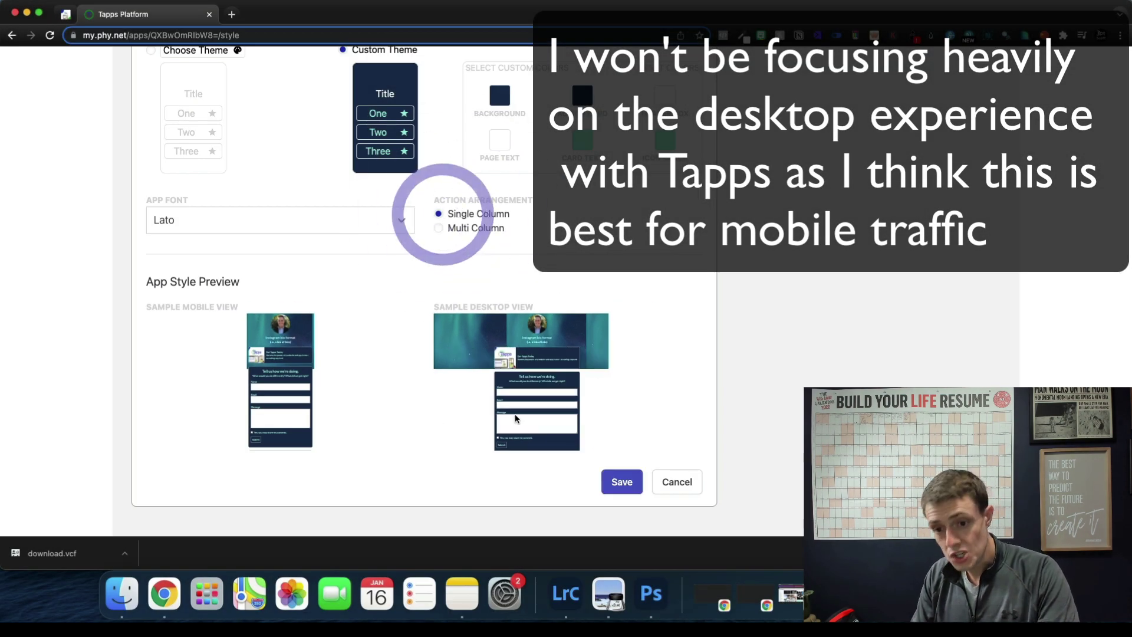
left_click(439, 230)
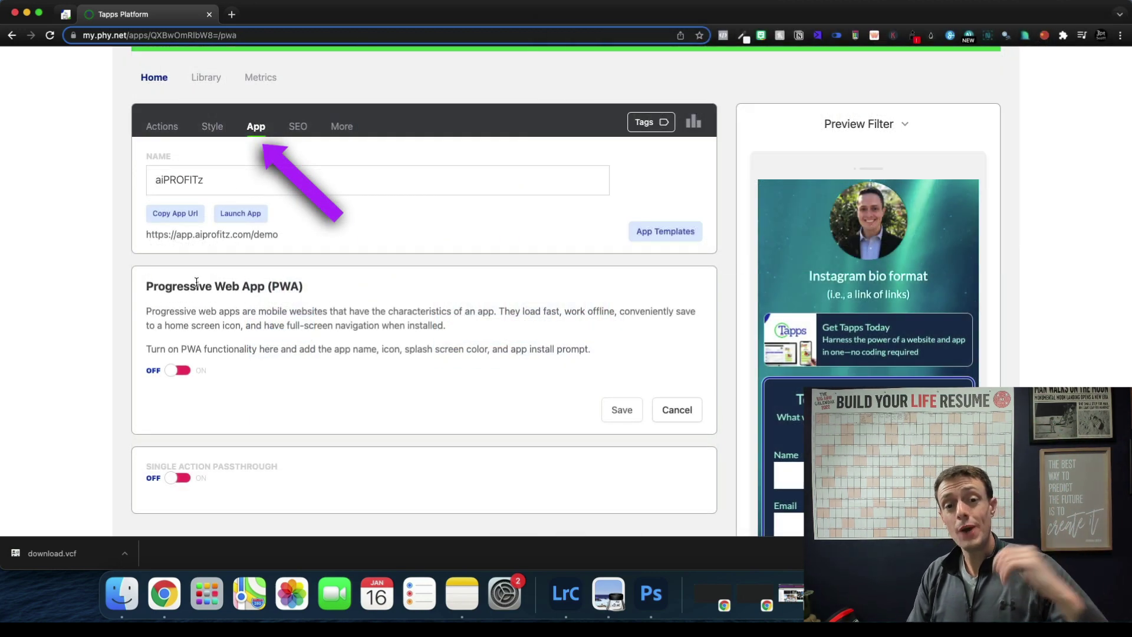
Turn on the Progressive Web App functionality, go through its fields, and choose Customize iOS Install Prompt
left_click(182, 372)
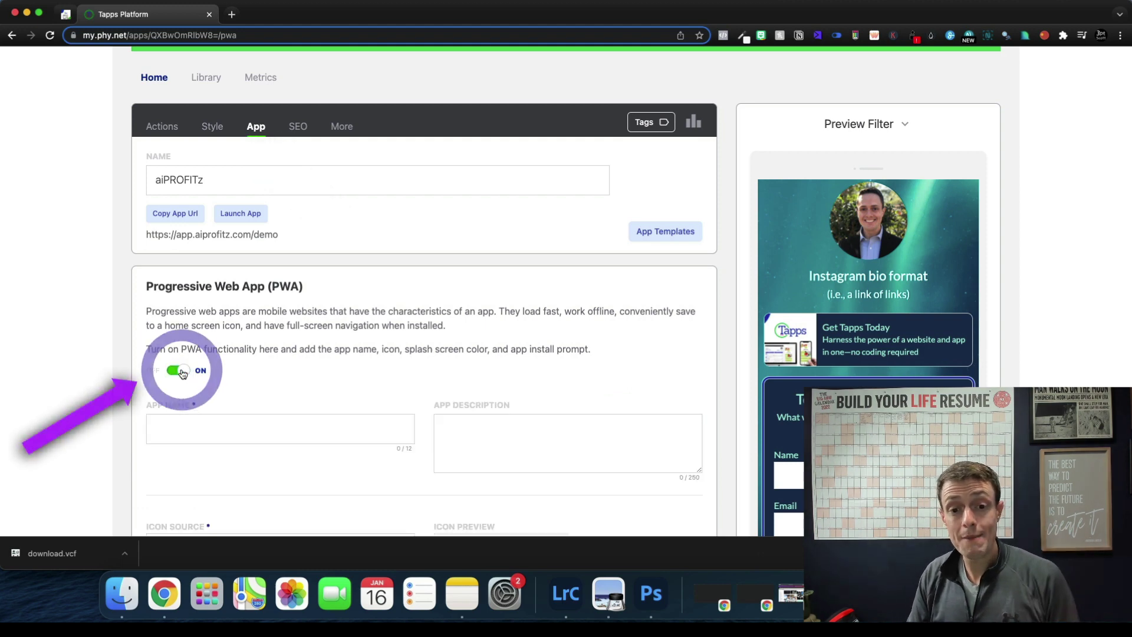
scroll(289, 386, "down", 3)
scroll(401, 312, "down", 3)
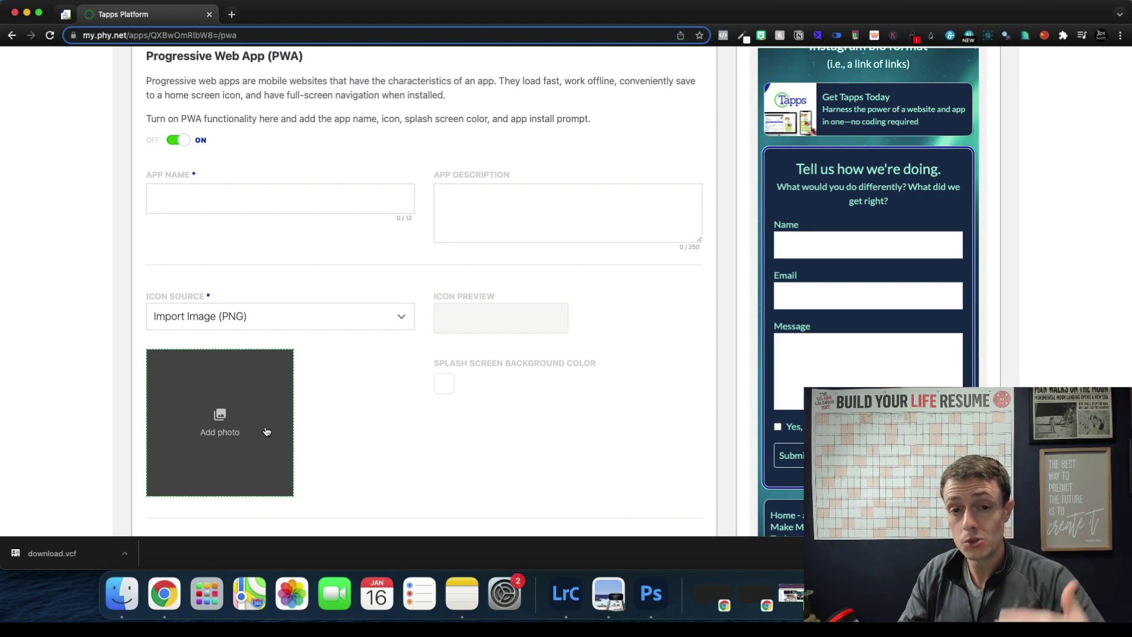
scroll(285, 378, "down", 5)
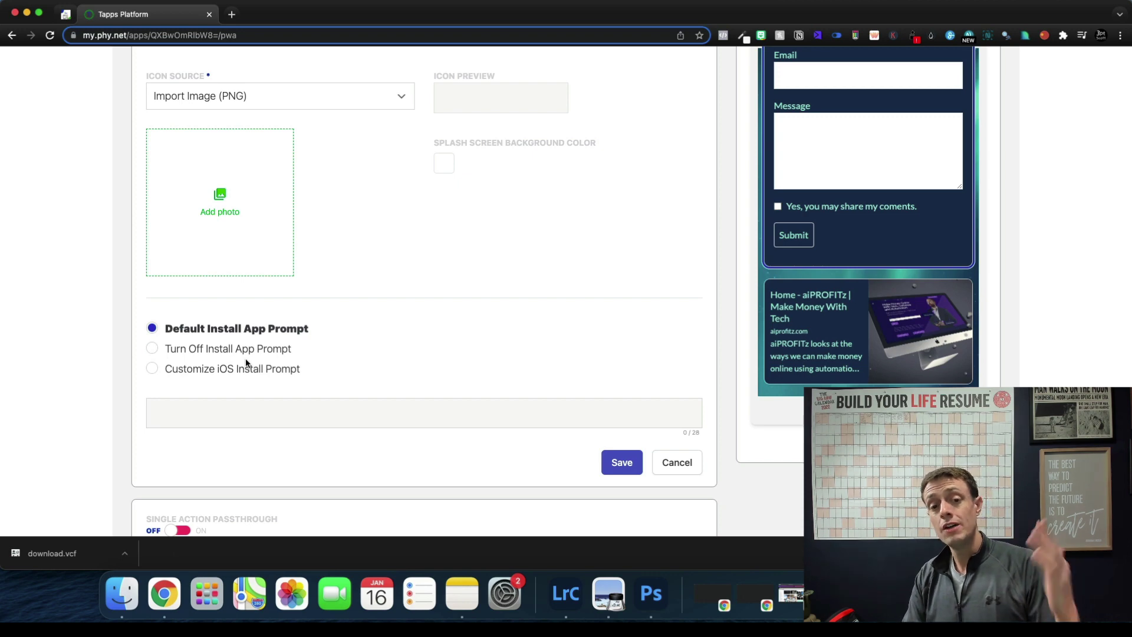
left_click(248, 373)
scroll(259, 354, "down", 1)
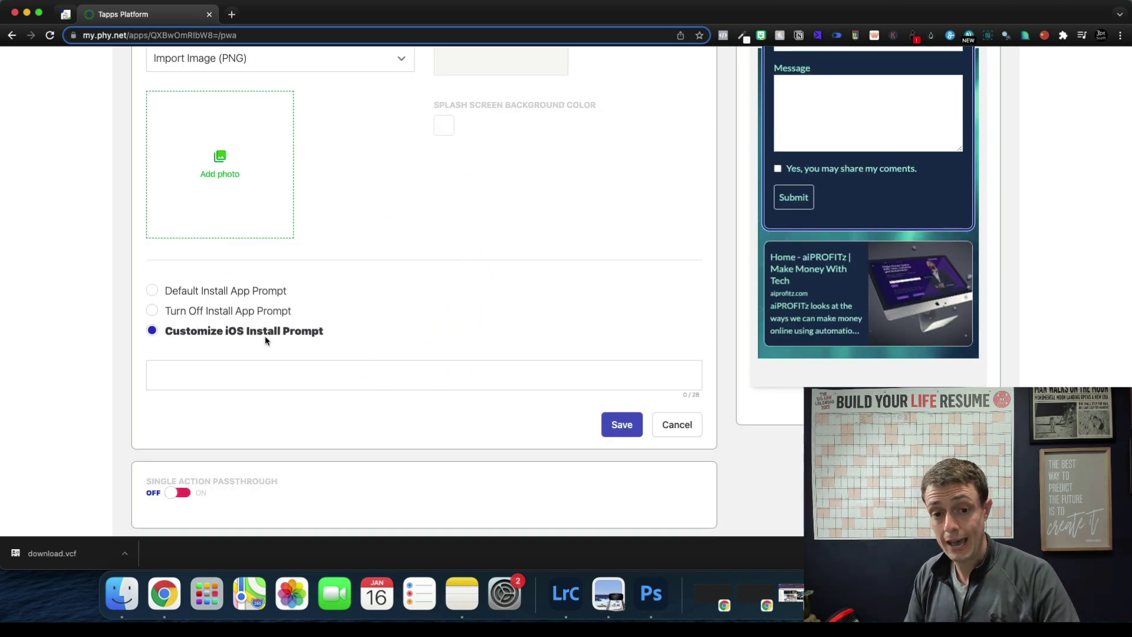
Check what the Single Action Passthrough setting does
scroll(265, 335, "down", 2)
mouse_move(177, 394)
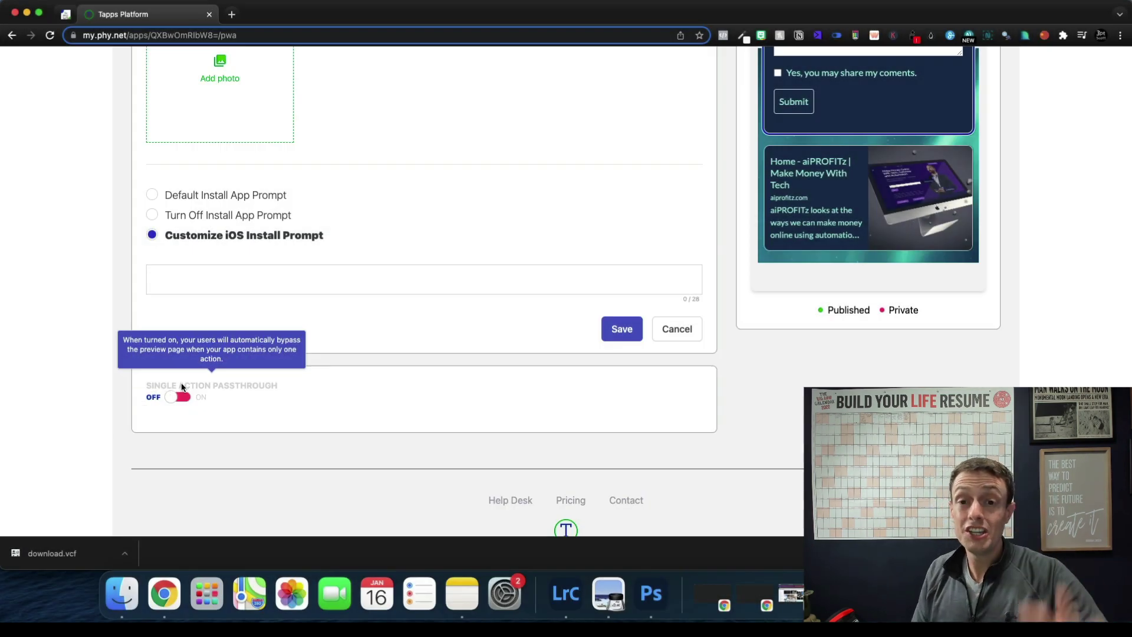
scroll(182, 387, "up", 10)
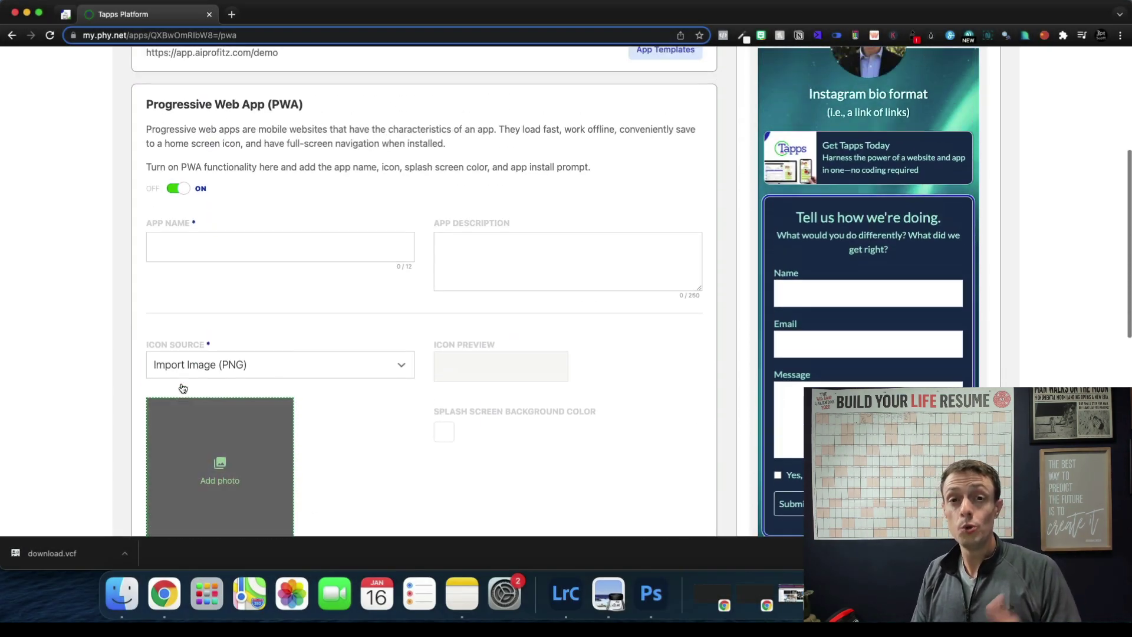
scroll(182, 387, "up", 3)
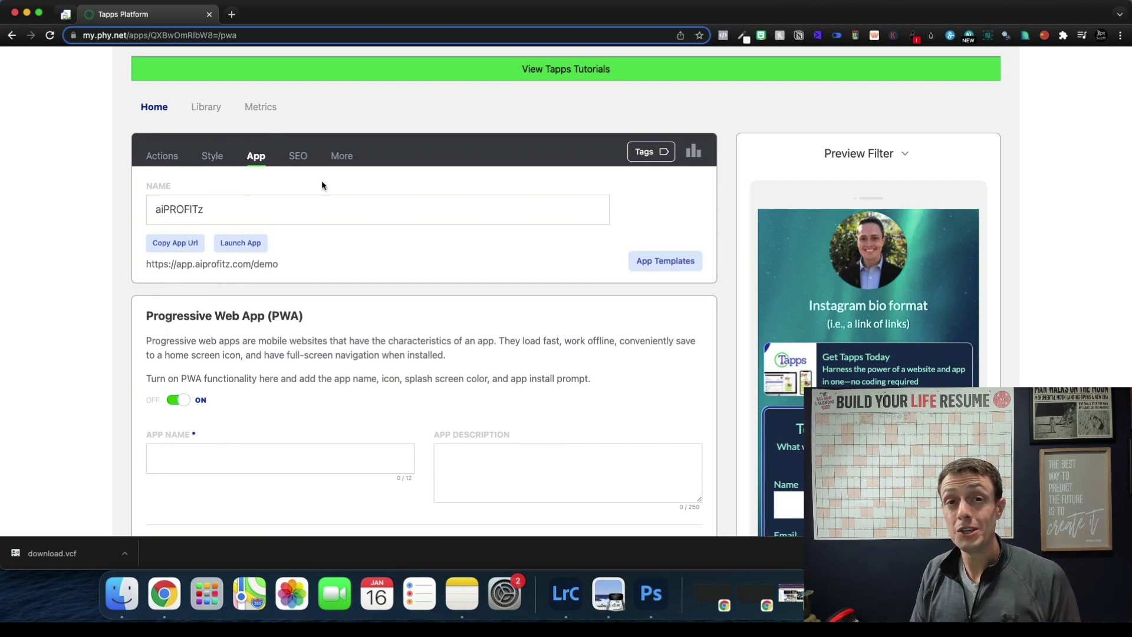
Open the App IQ settings and read how URL tags, time stamps and Google UTM codes are added to link actions
left_click(299, 157)
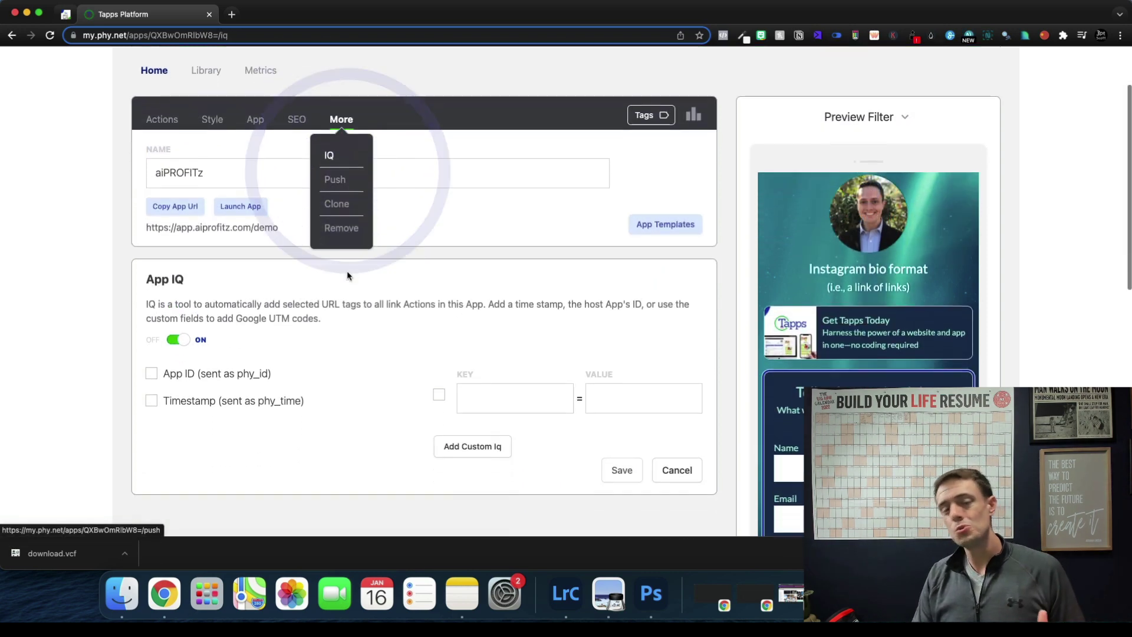
scroll(346, 276, "down", 3)
left_click(341, 292)
scroll(341, 292, "up", 4)
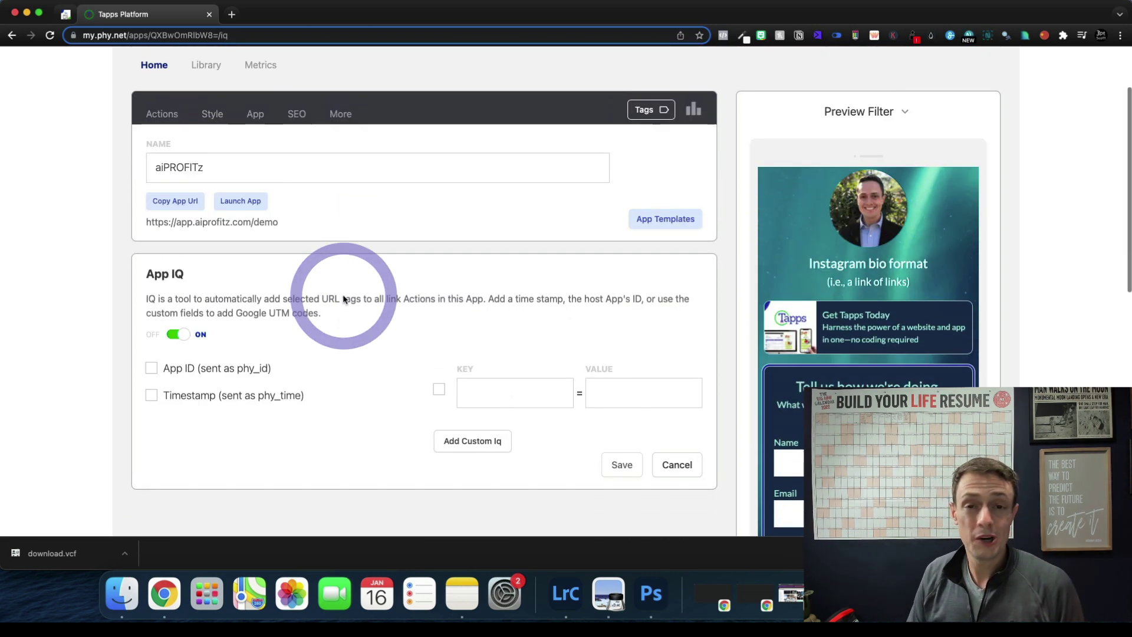
left_click_drag(319, 344, 220, 346)
left_click(221, 346)
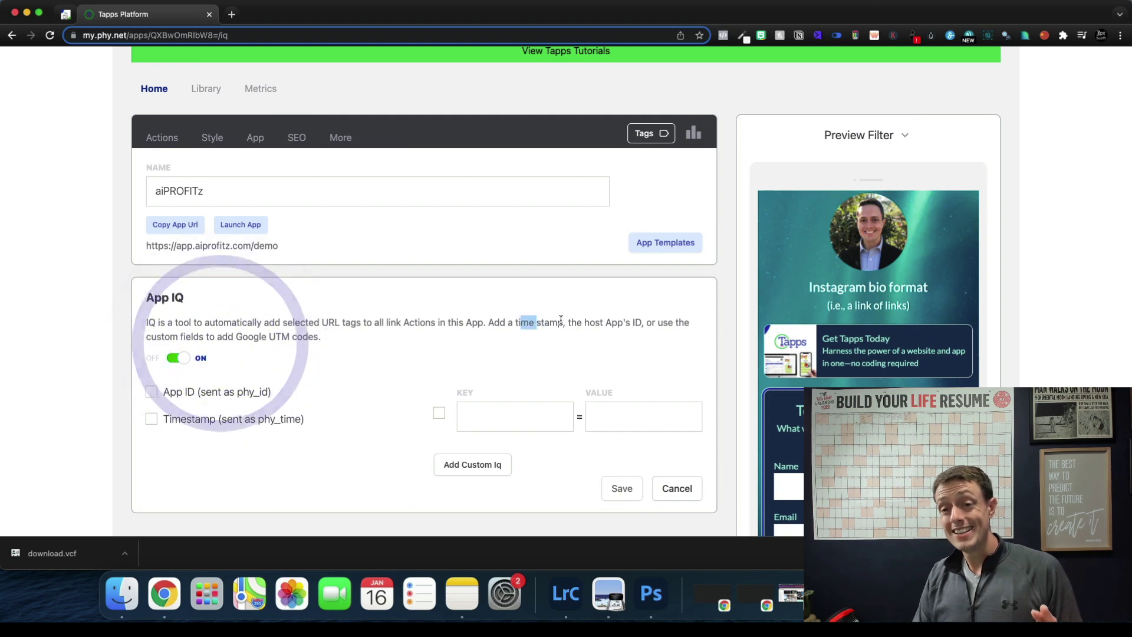
left_click_drag(652, 322, 592, 321)
left_click(592, 321)
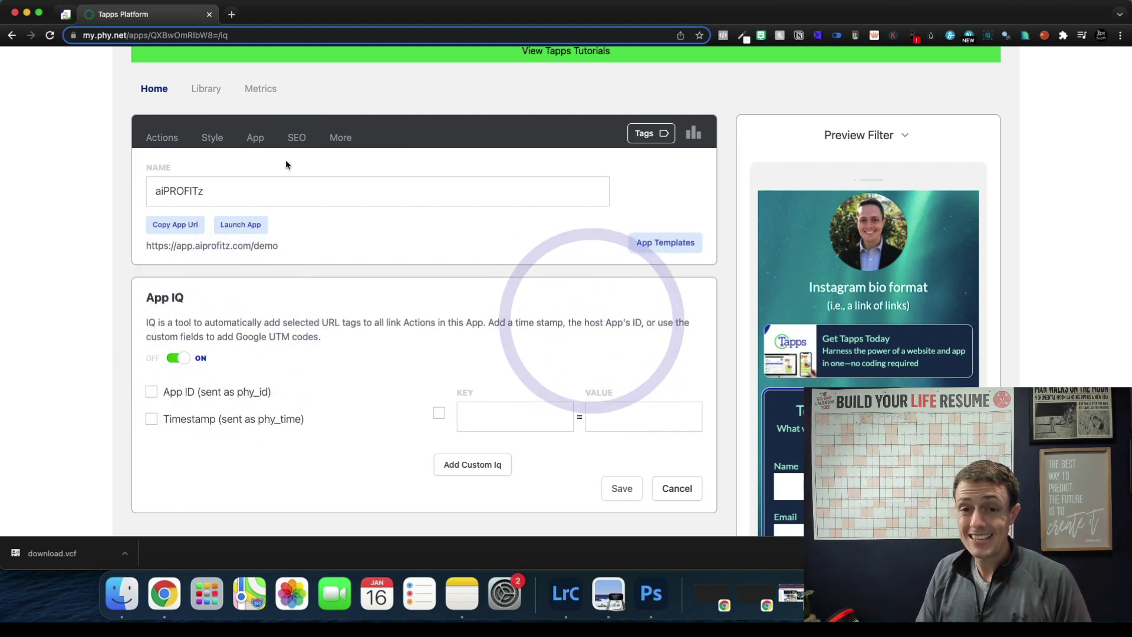
Open the push Notifications Center and read about its Android and iOS notification support
left_click(343, 140)
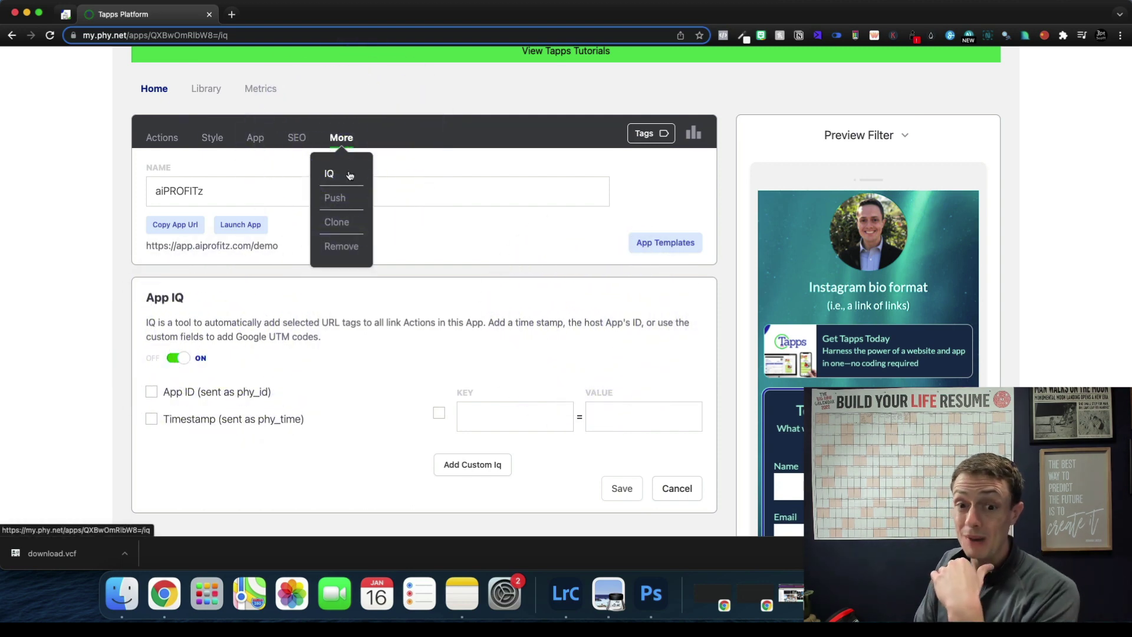
left_click(344, 201)
scroll(351, 310, "down", 3)
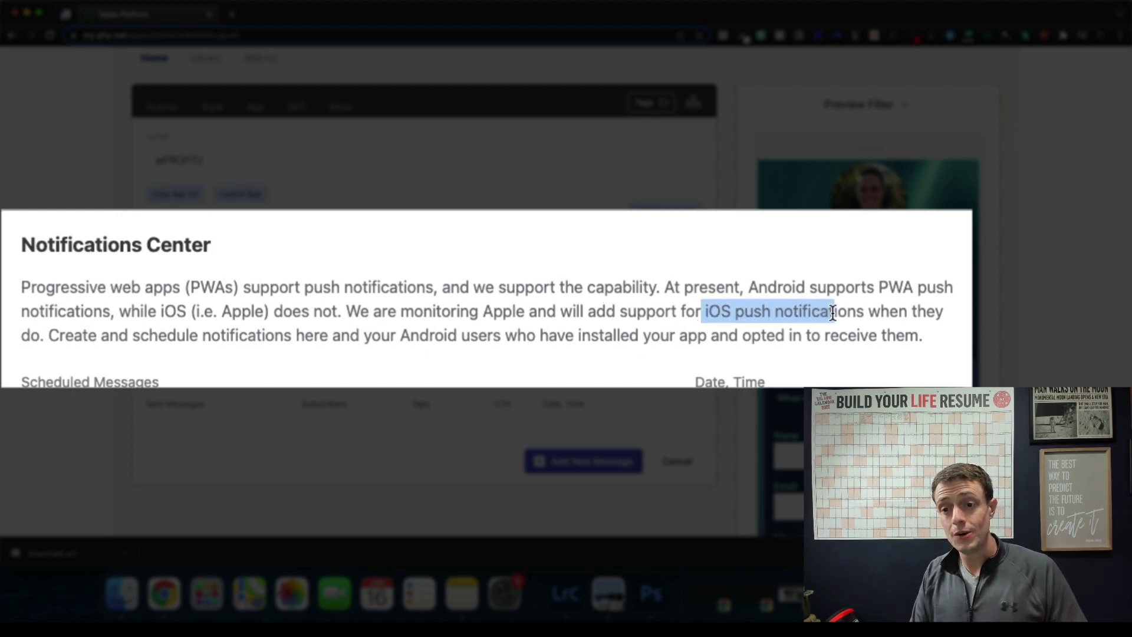
left_click_drag(833, 314, 837, 323)
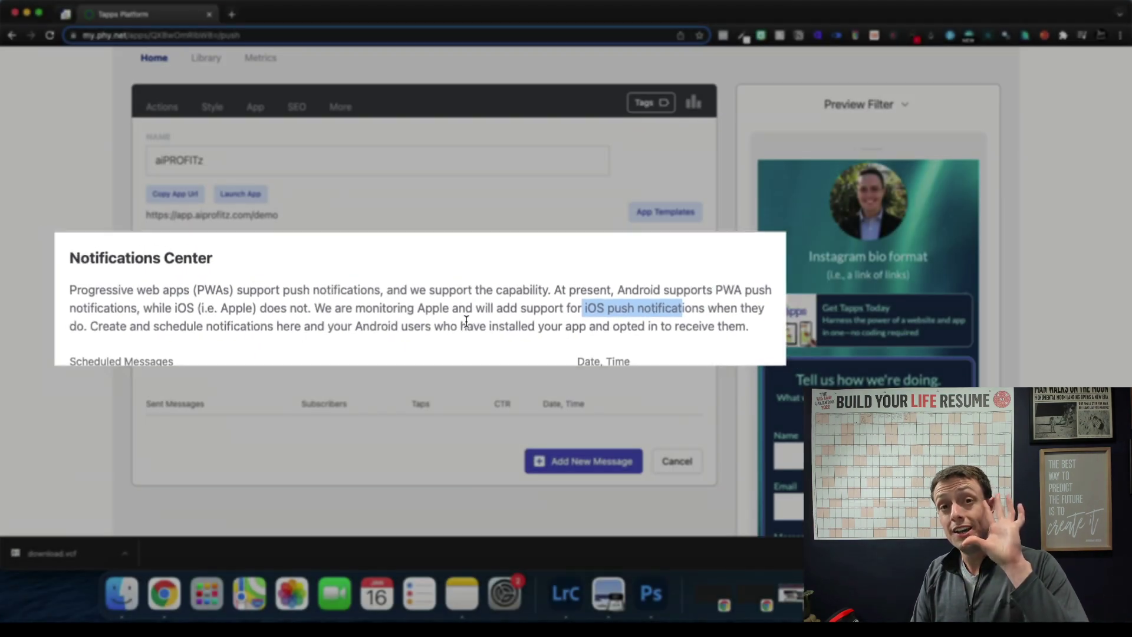
left_click(454, 319)
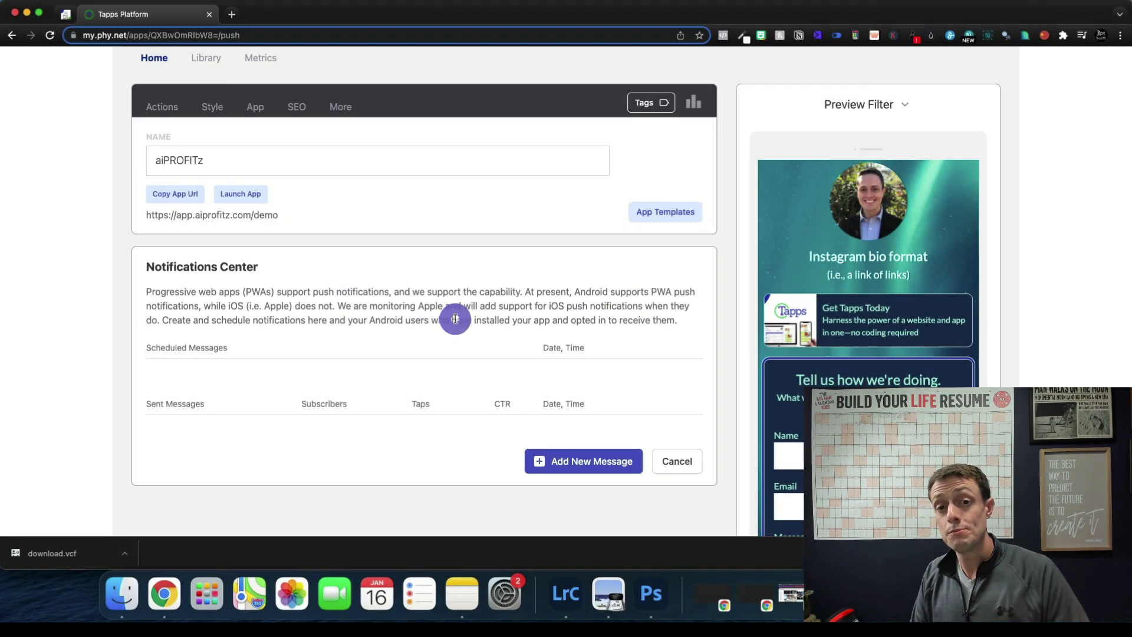
Open the Clone settings, read how actions are reused, copied or excluded in a new app, and open the app's Remove option
scroll(449, 295, "up", 1)
left_click(341, 207)
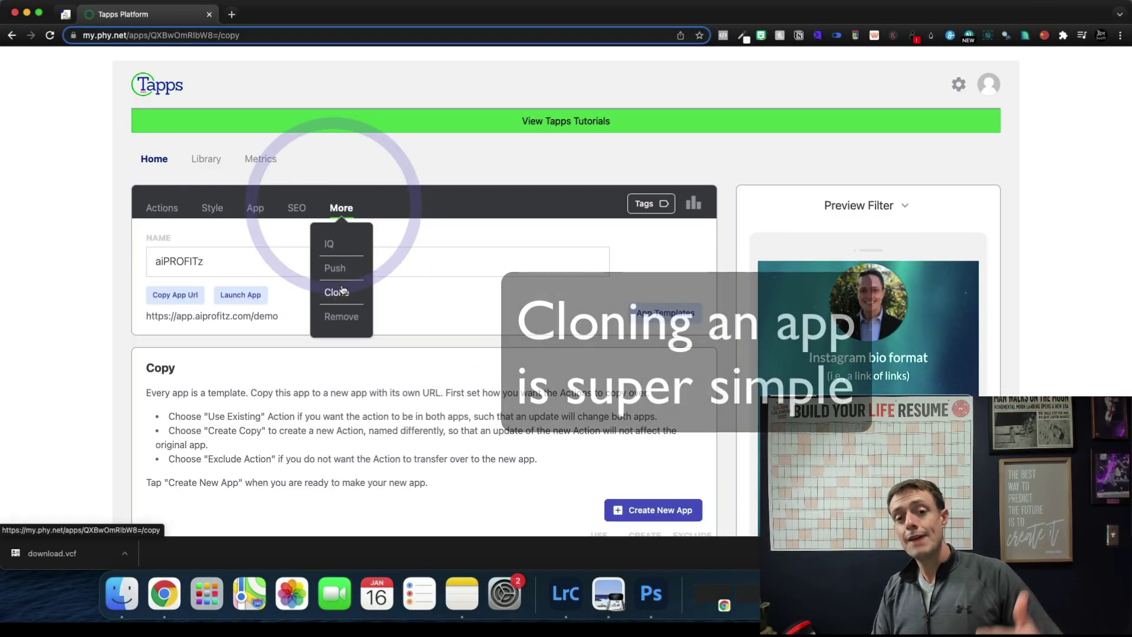
left_click(338, 293)
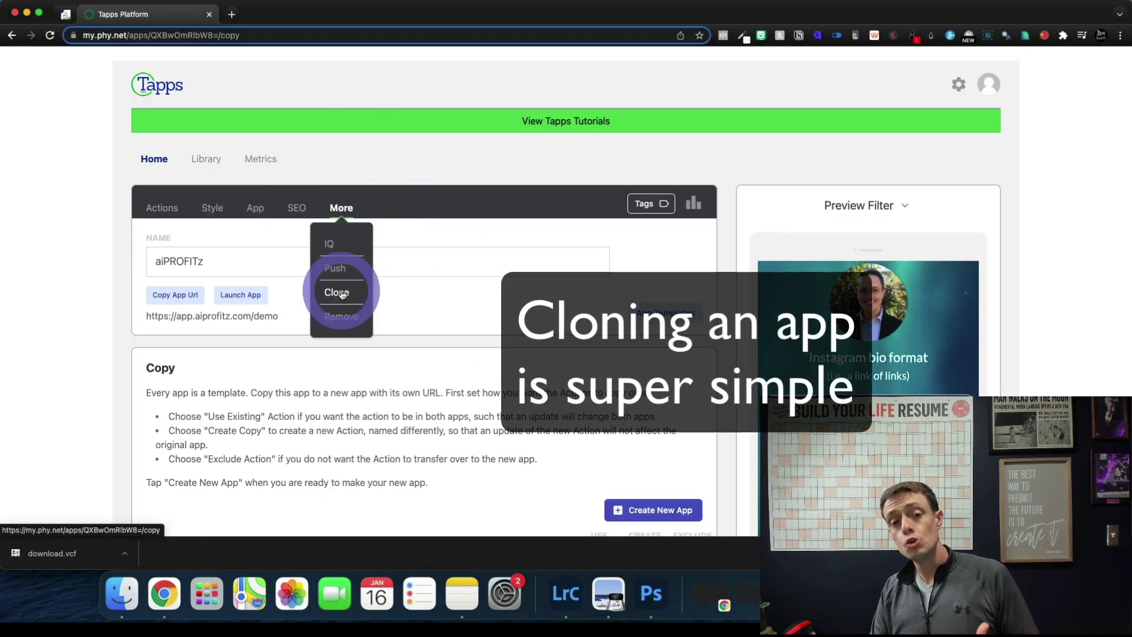
left_click(446, 313)
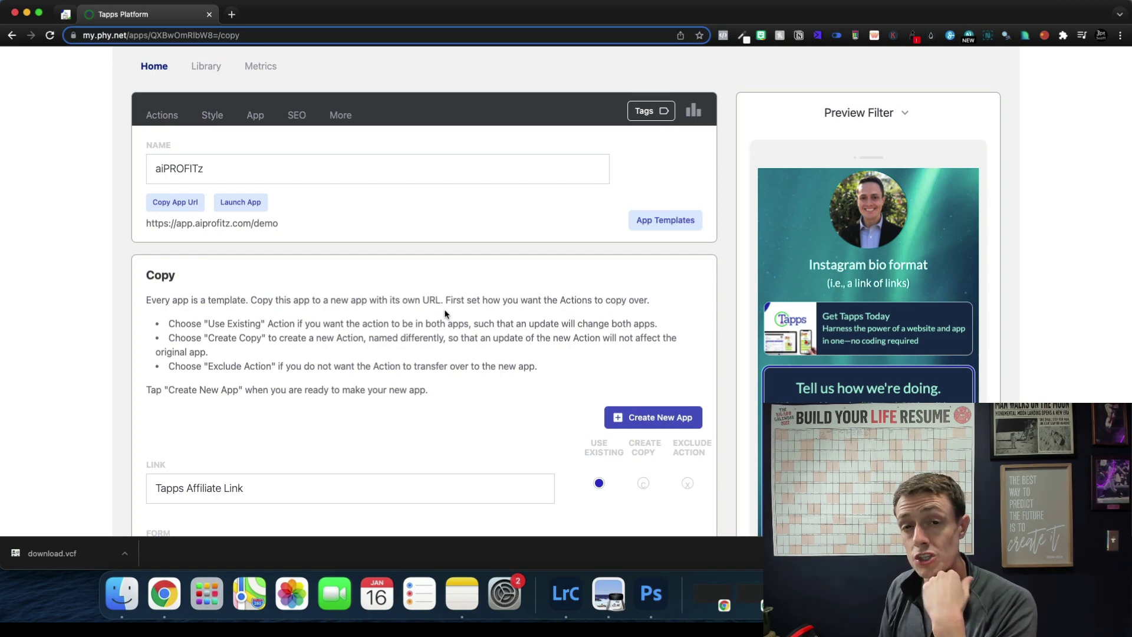
left_click(341, 115)
left_click(342, 223)
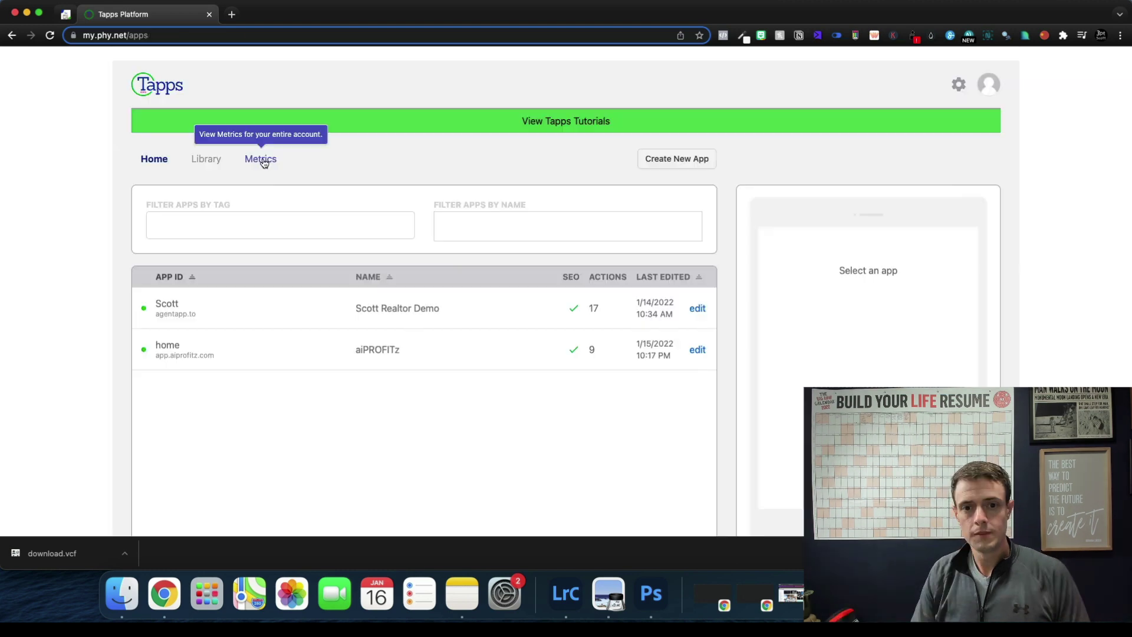
Open the metrics for the entire account and review the active apps, total views, total taps and CTR
left_click(261, 158)
scroll(303, 212, "down", 2)
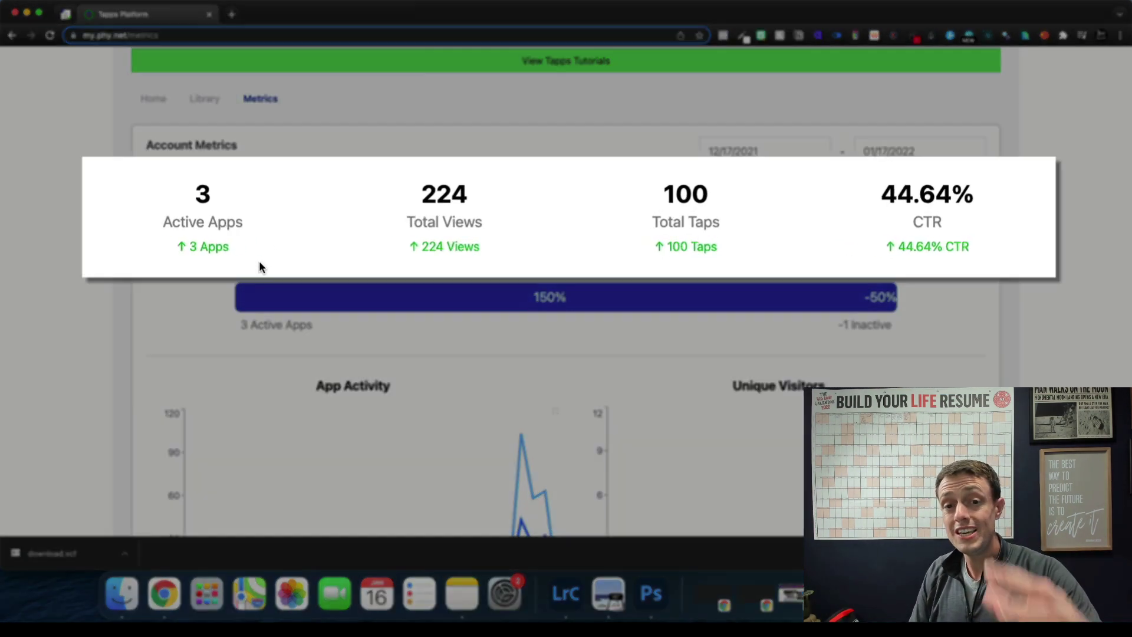
key("super+a")
left_click(152, 171)
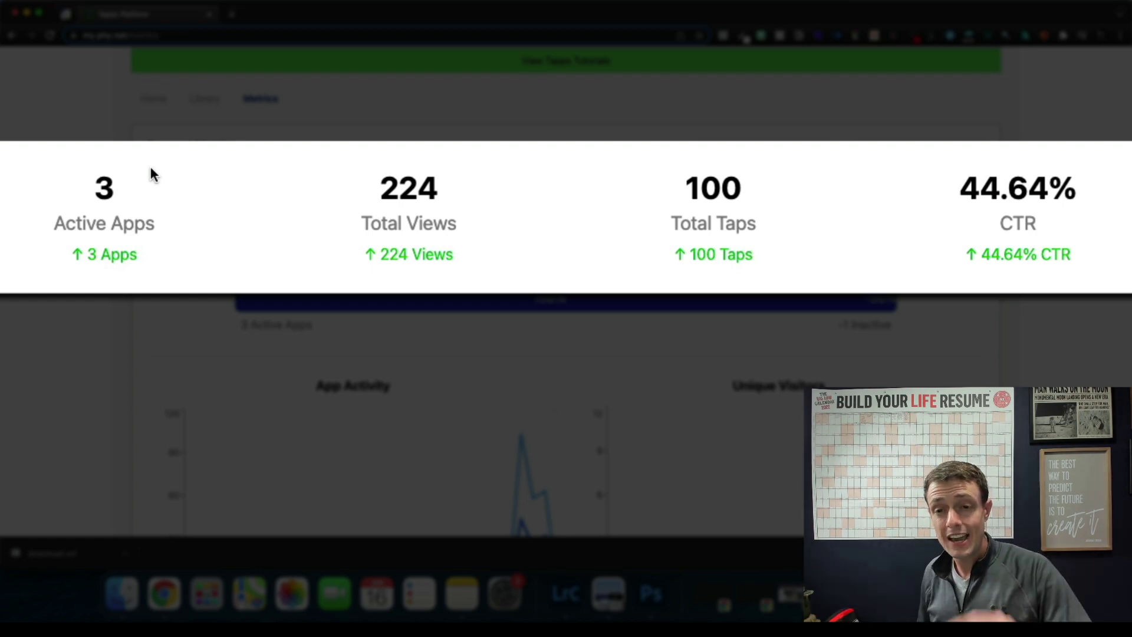
scroll(496, 213, "down", 2)
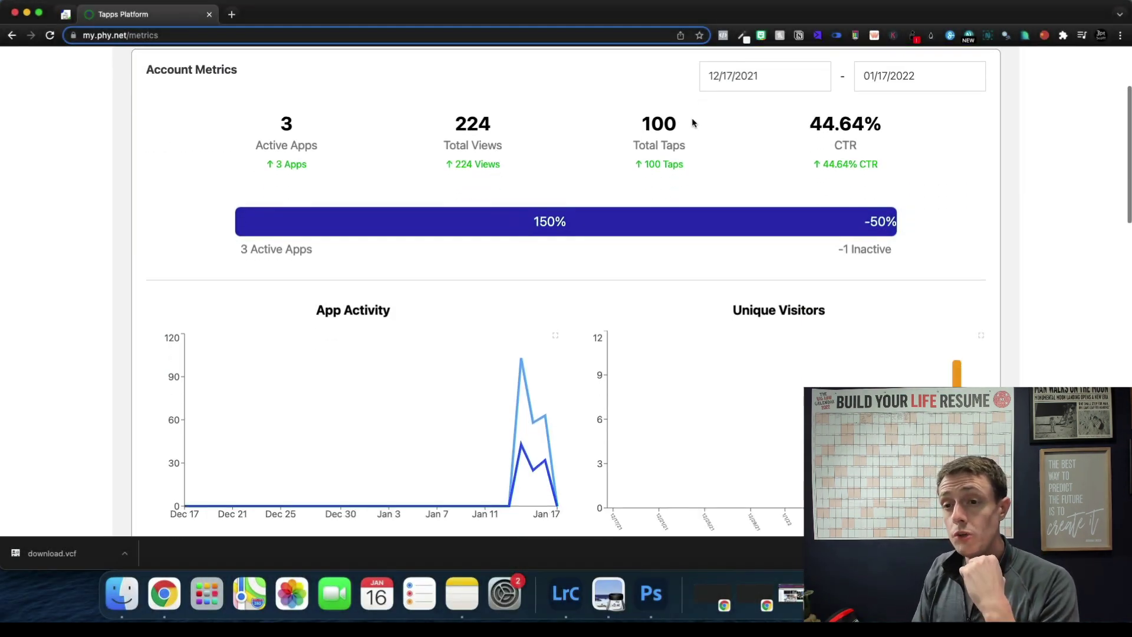
Examine the App Activity and Unique Visitors charts, the audience types, the browser versus installed engagement and the top performing apps
scroll(513, 306, "down", 3)
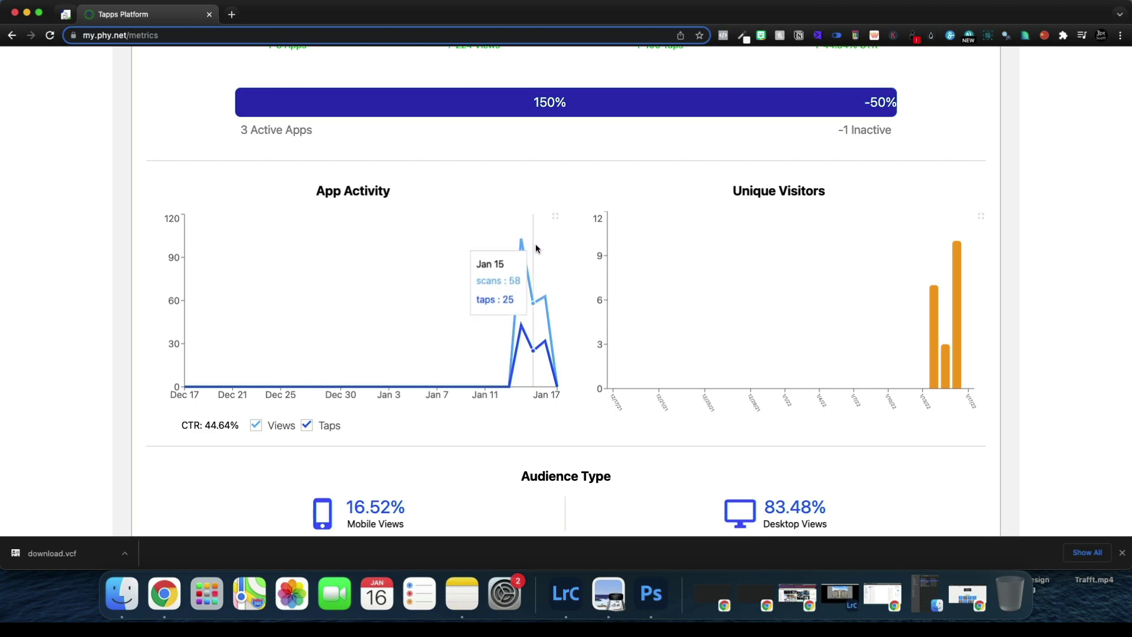
mouse_move(954, 240)
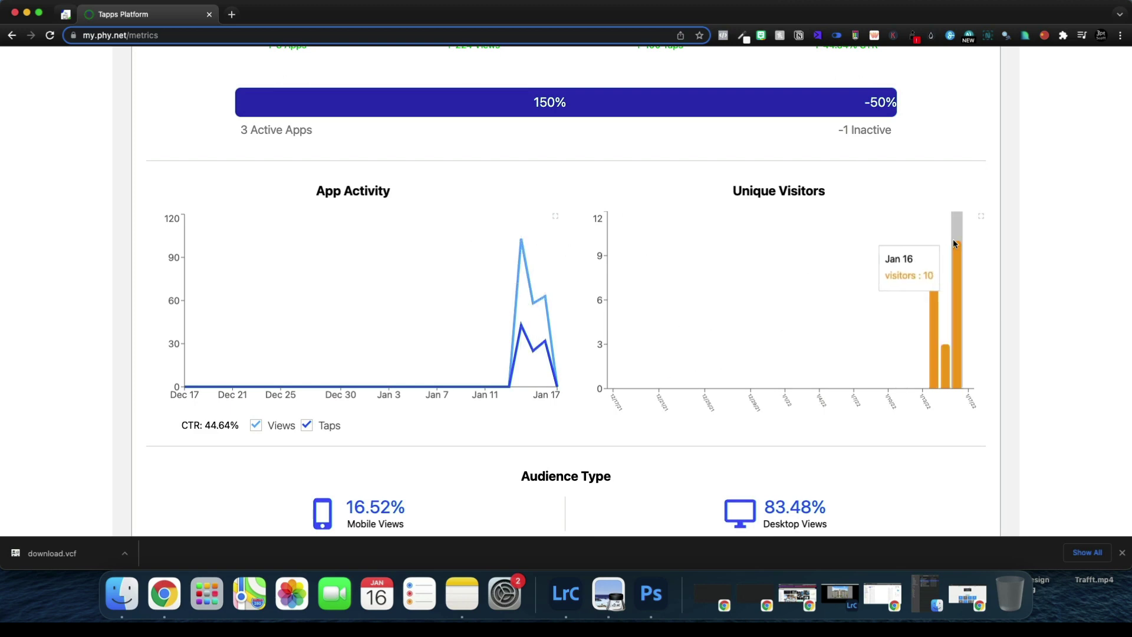
scroll(955, 239, "down", 10)
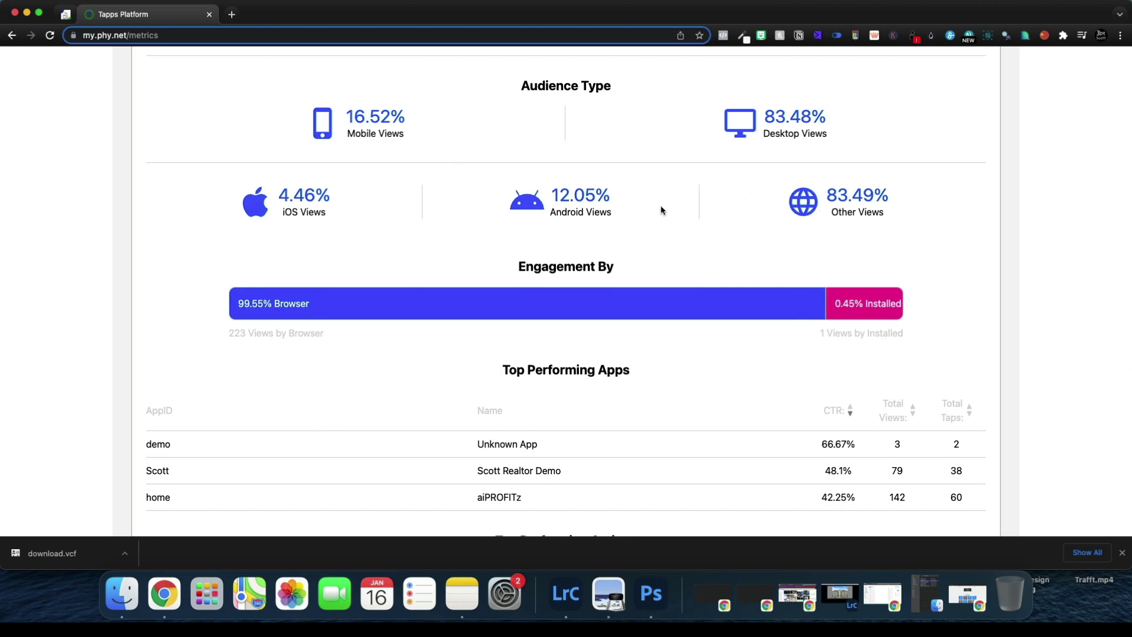
scroll(834, 324, "up", 10)
scroll(837, 326, "down", 10)
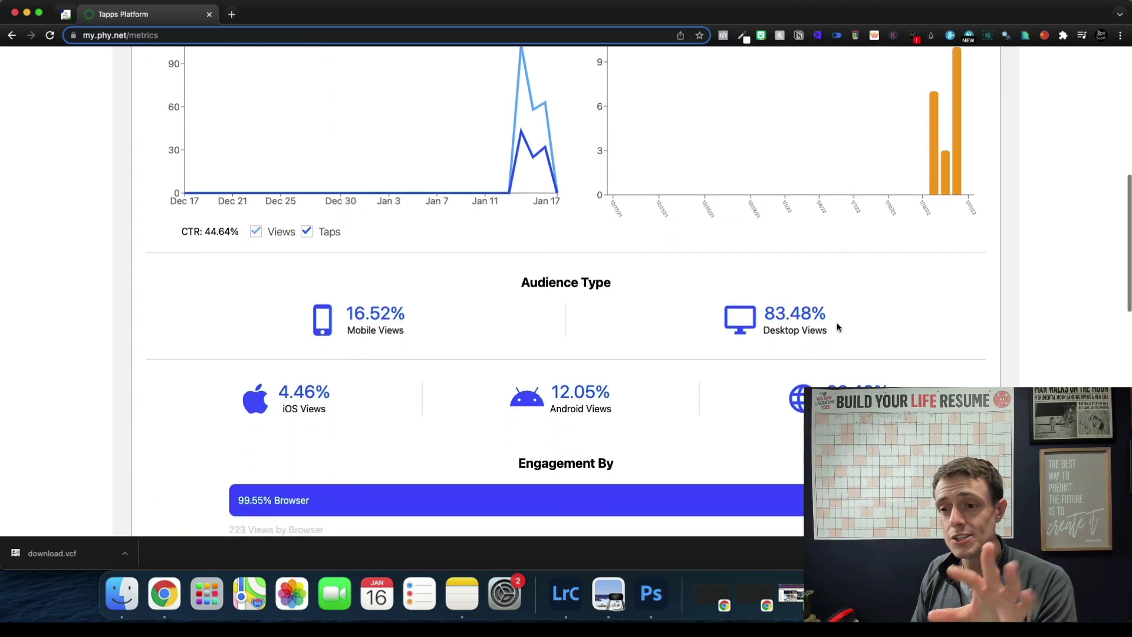
scroll(839, 321, "down", 1)
double_click(840, 257)
left_click(840, 258)
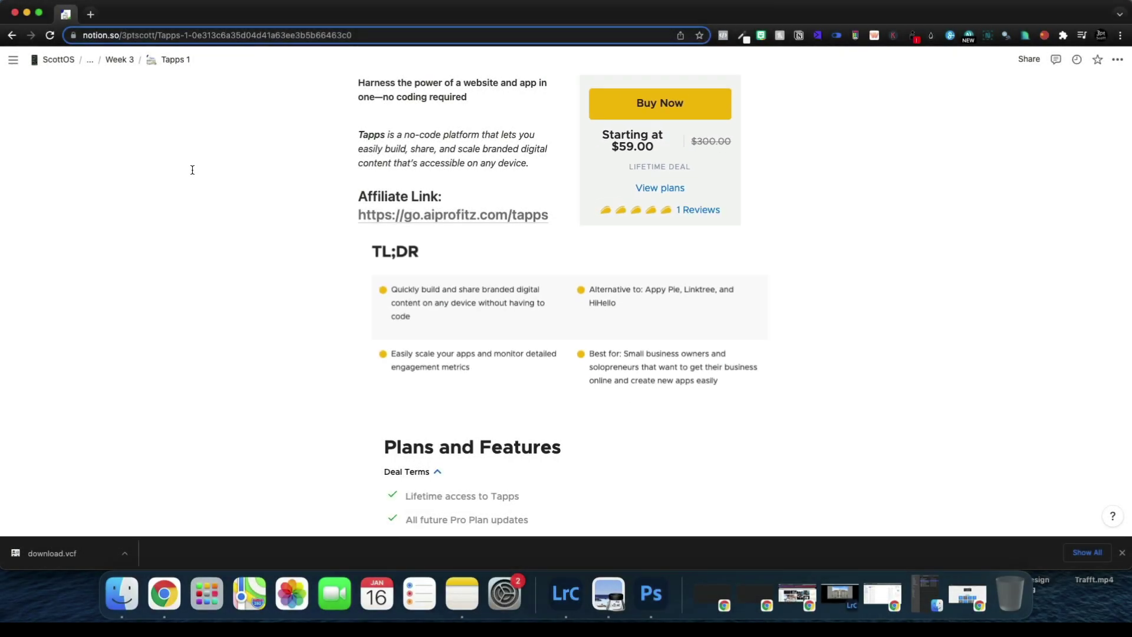
Switch to the Tapps notes in Notion and review the features included in all plans and the license tiers
scroll(192, 170, "down", 10)
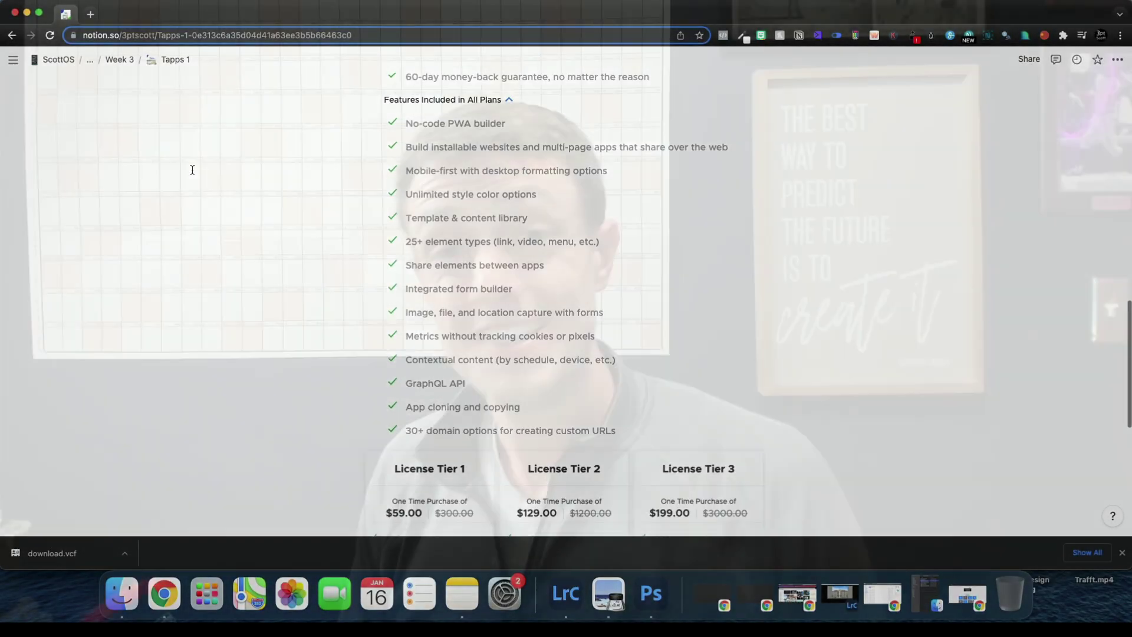